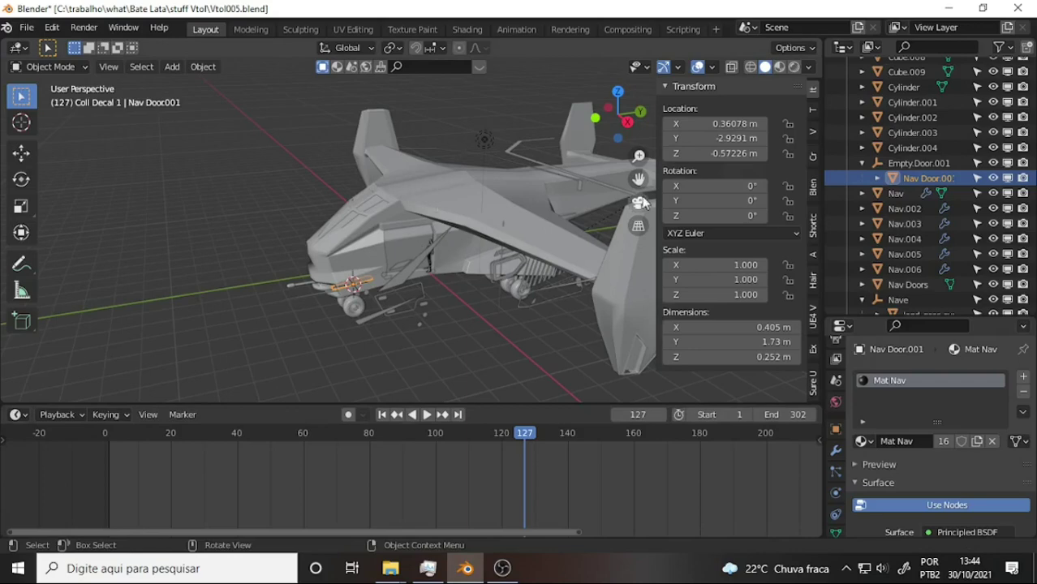
# Orbit and zoom to view the whole aircraft, its tail fin and underside
pyautogui.scroll(3, 533, 208)
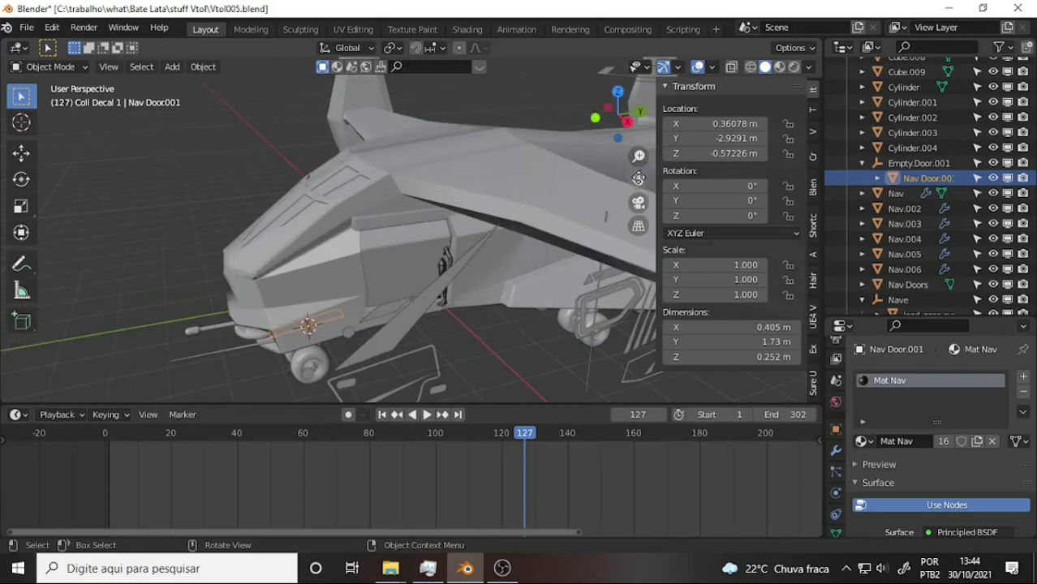
pyautogui.moveTo(638, 178); pyautogui.dragTo(521, 242)
pyautogui.scroll(-3, 523, 250)
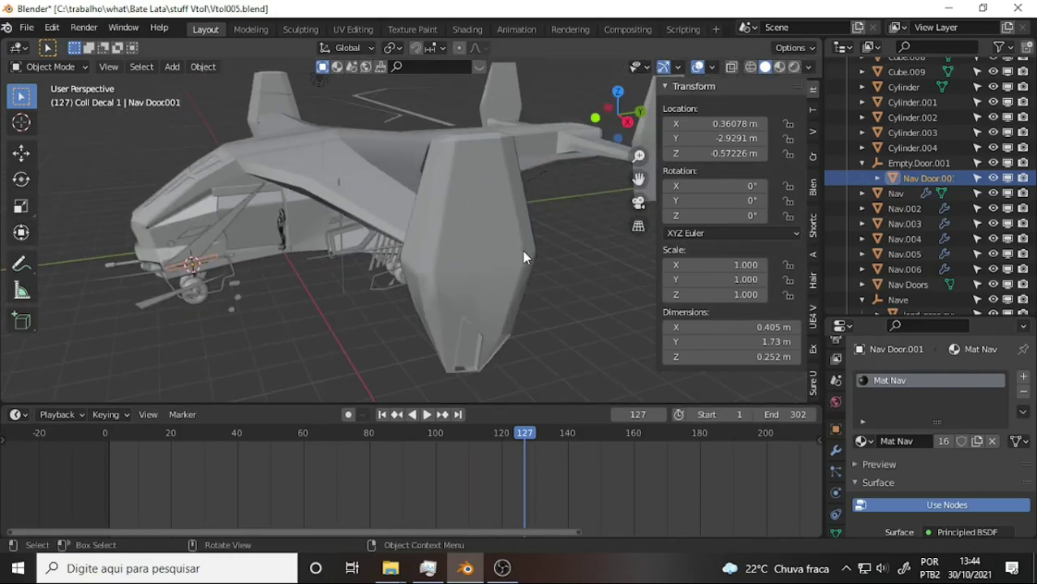
pyautogui.moveTo(523, 251)
pyautogui.mouseDown(button='middle')
pyautogui.moveTo(673, 129)
pyautogui.moveTo(569, 218)
pyautogui.mouseUp(button='middle')
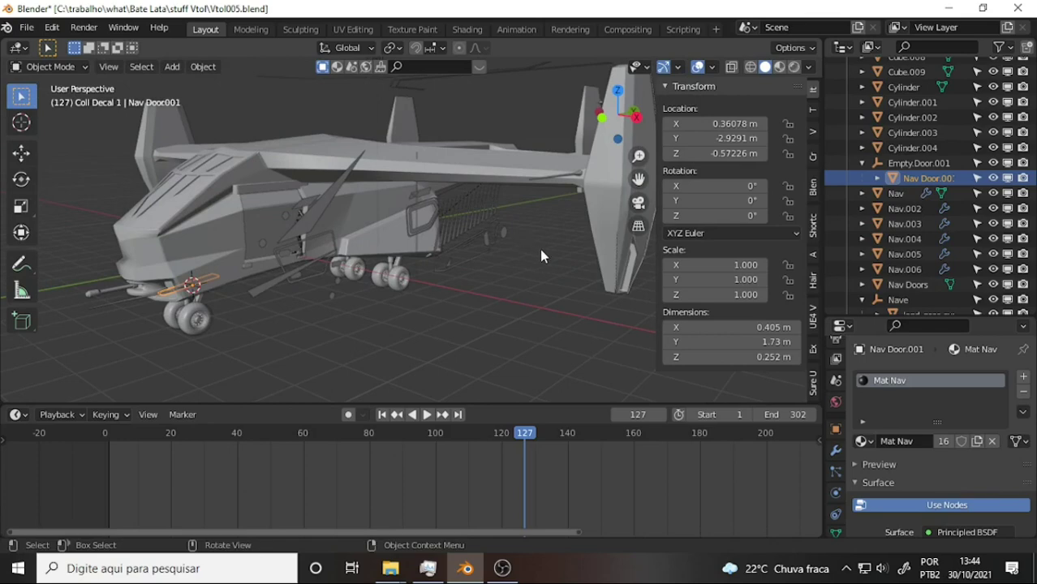
pyautogui.moveTo(540, 249)
pyautogui.mouseDown(button='middle')
pyautogui.moveTo(553, 215)
pyautogui.moveTo(501, 219)
pyautogui.moveTo(301, 178)
pyautogui.moveTo(347, 128)
pyautogui.moveTo(424, 201)
pyautogui.moveTo(543, 261)
pyautogui.moveTo(514, 259)
pyautogui.mouseUp(button='middle')
pyautogui.scroll(2, 499, 216)
pyautogui.scroll(1, 499, 216)
pyautogui.scroll(-2, 509, 261)
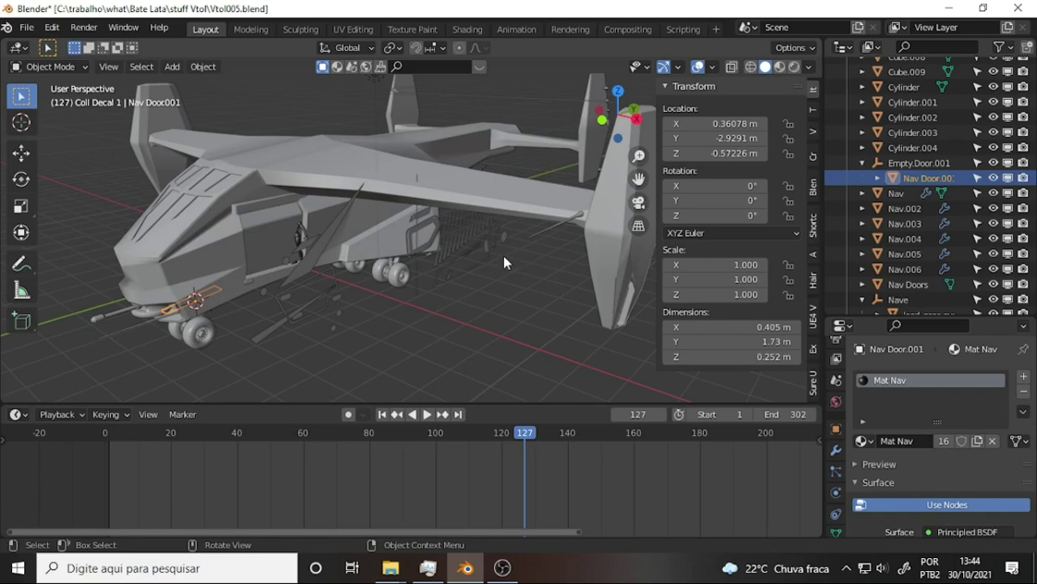
pyautogui.scroll(2, 554, 292)
pyautogui.scroll(2, 553, 291)
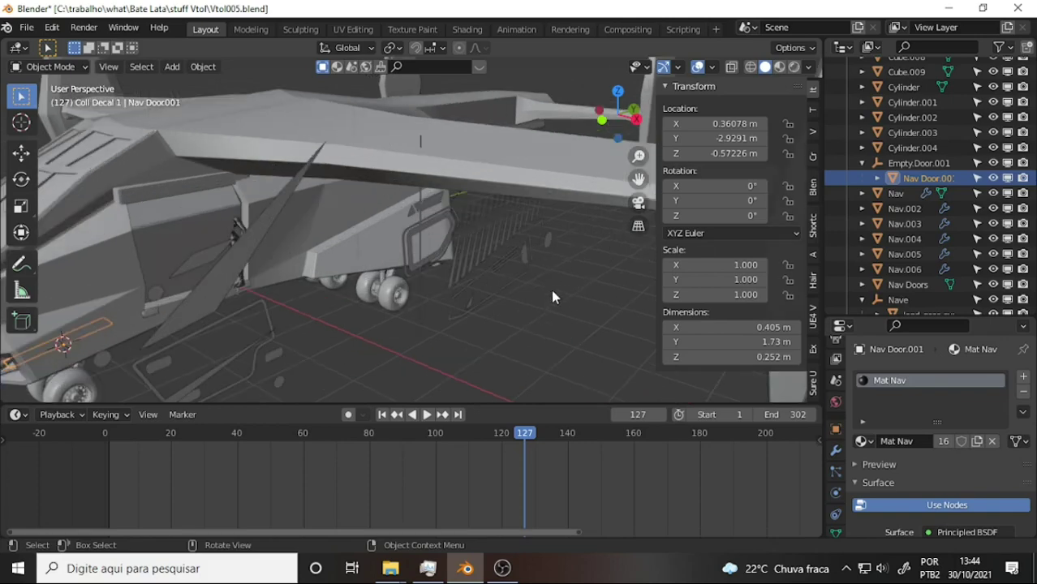
pyautogui.scroll(-3, 552, 289)
# Orbit around the ship to look at the door from lower angles
pyautogui.moveTo(551, 289)
pyautogui.mouseDown(button='middle')
pyautogui.moveTo(510, 245)
pyautogui.moveTo(451, 214)
pyautogui.moveTo(479, 266)
pyautogui.moveTo(510, 287)
pyautogui.moveTo(503, 276)
pyautogui.mouseUp(button='middle')
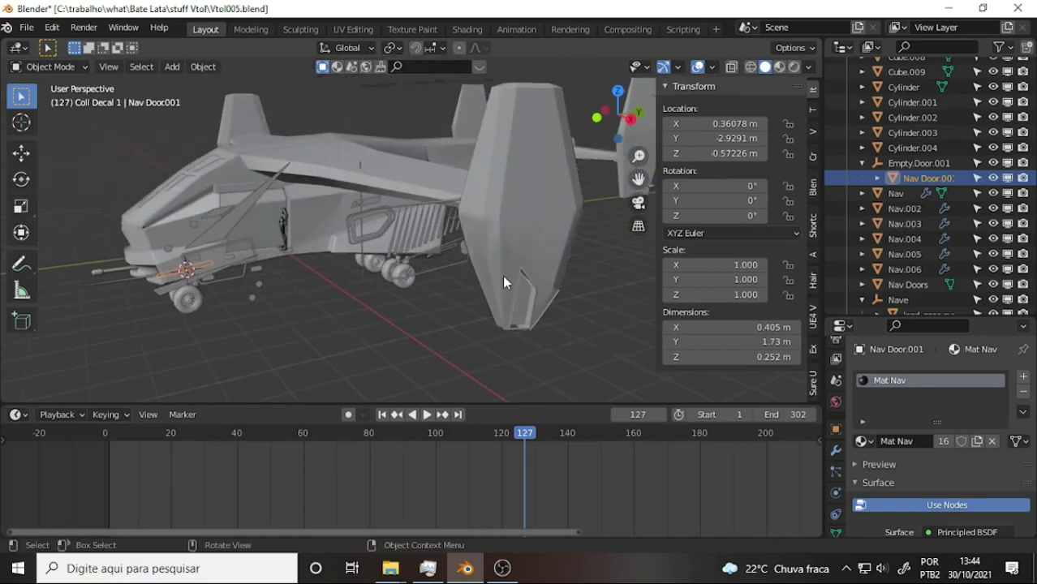
pyautogui.scroll(2, 504, 224)
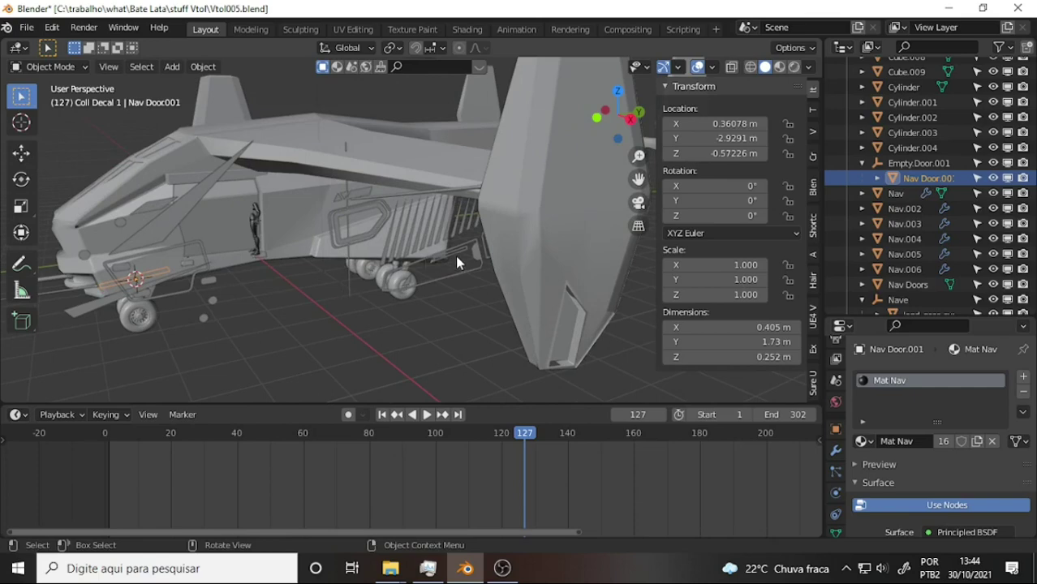
pyautogui.scroll(-3, 455, 256)
pyautogui.scroll(3, 457, 254)
pyautogui.moveTo(458, 255); pyautogui.dragTo(462, 225, button='middle')
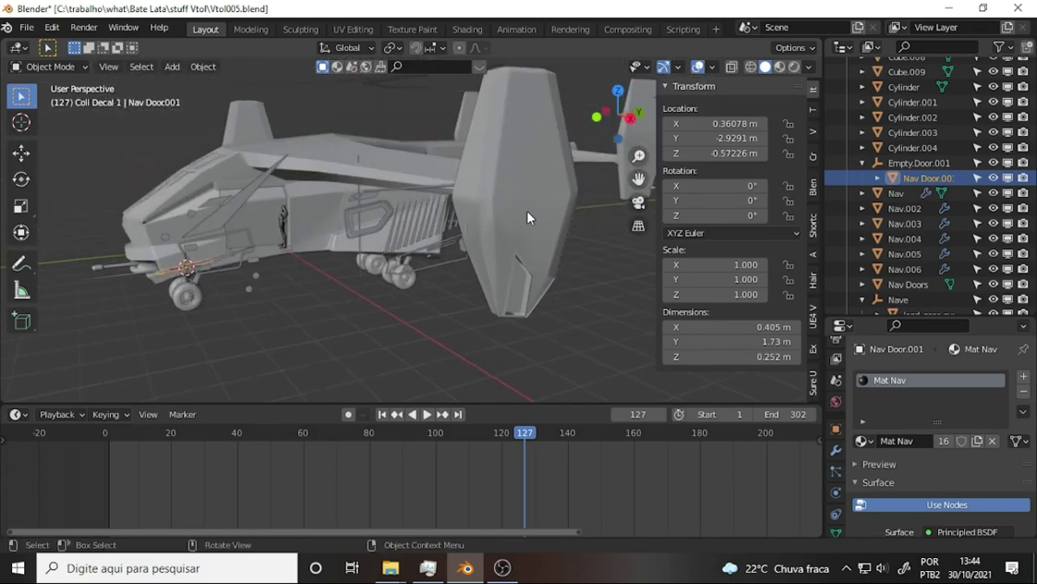
pyautogui.scroll(4, 526, 211)
pyautogui.moveTo(526, 211)
pyautogui.mouseDown(button='middle')
pyautogui.moveTo(489, 187)
pyautogui.moveTo(501, 190)
pyautogui.mouseUp(button='middle')
pyautogui.scroll(-2, 503, 192)
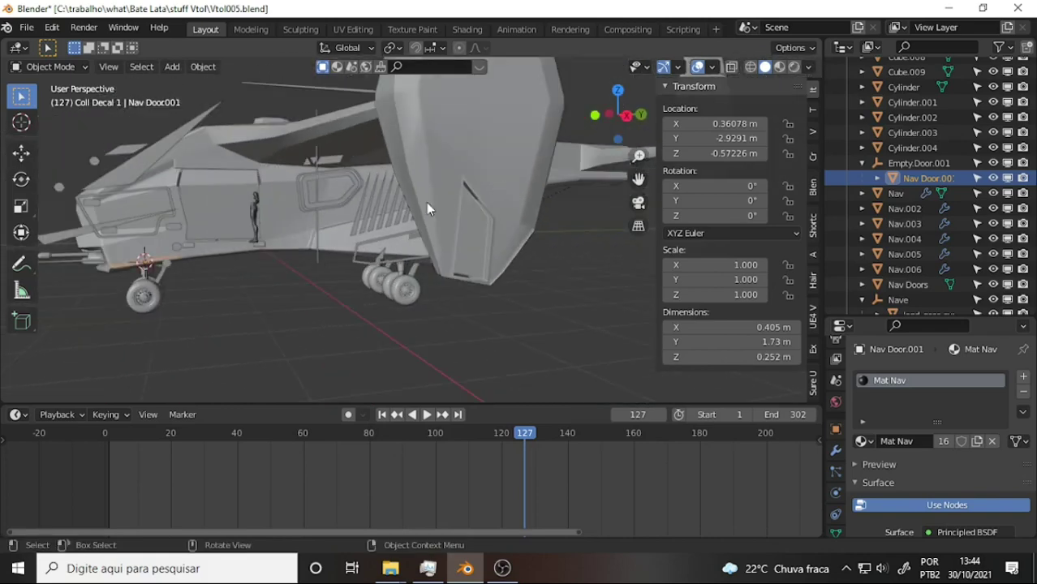
pyautogui.moveTo(428, 209)
pyautogui.mouseDown(button='middle')
pyautogui.moveTo(520, 234)
pyautogui.moveTo(429, 238)
pyautogui.moveTo(465, 231)
pyautogui.moveTo(460, 241)
pyautogui.mouseUp(button='middle')
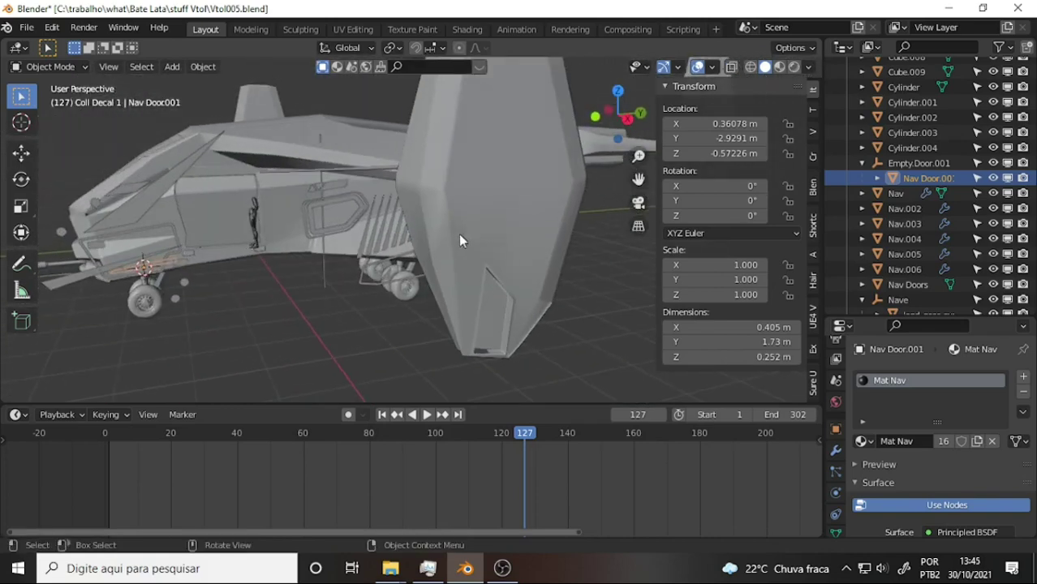
# Switch the viewport to Material Preview and orbit around the ship to inspect its decals
pyautogui.press('z')
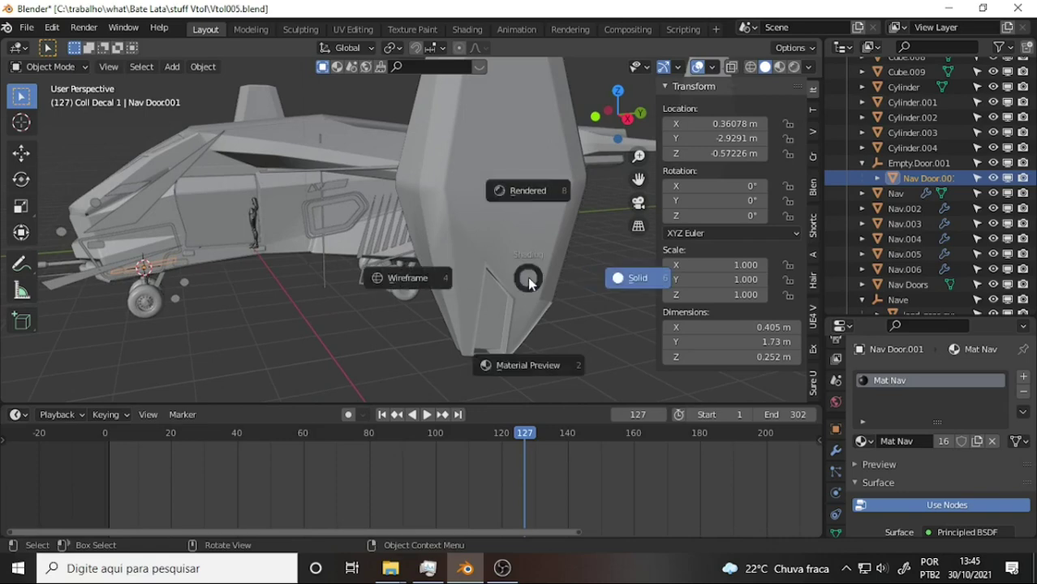
pyautogui.click(535, 372)
pyautogui.moveTo(492, 266)
pyautogui.mouseDown(button='middle')
pyautogui.moveTo(414, 240)
pyautogui.moveTo(98, 241)
pyautogui.moveTo(589, 230)
pyautogui.moveTo(530, 262)
pyautogui.moveTo(536, 244)
pyautogui.moveTo(494, 246)
pyautogui.moveTo(523, 238)
pyautogui.mouseUp(button='middle')
pyautogui.scroll(3, 527, 251)
pyautogui.scroll(-3, 534, 242)
pyautogui.scroll(1, 542, 234)
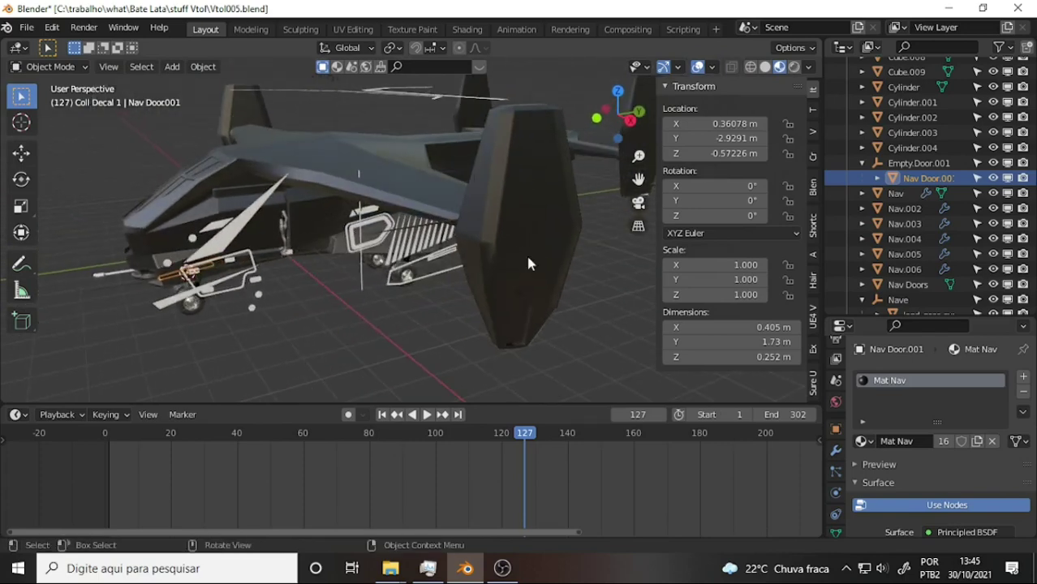
pyautogui.moveTo(551, 273)
pyautogui.mouseDown(button='middle')
pyautogui.moveTo(505, 278)
pyautogui.moveTo(412, 254)
pyautogui.moveTo(422, 243)
pyautogui.moveTo(557, 239)
pyautogui.moveTo(538, 249)
pyautogui.moveTo(548, 262)
pyautogui.moveTo(447, 155)
pyautogui.moveTo(514, 190)
pyautogui.moveTo(494, 168)
pyautogui.moveTo(513, 172)
pyautogui.mouseUp(button='middle')
pyautogui.scroll(3, 501, 274)
pyautogui.scroll(-3, 497, 266)
pyautogui.scroll(3, 515, 190)
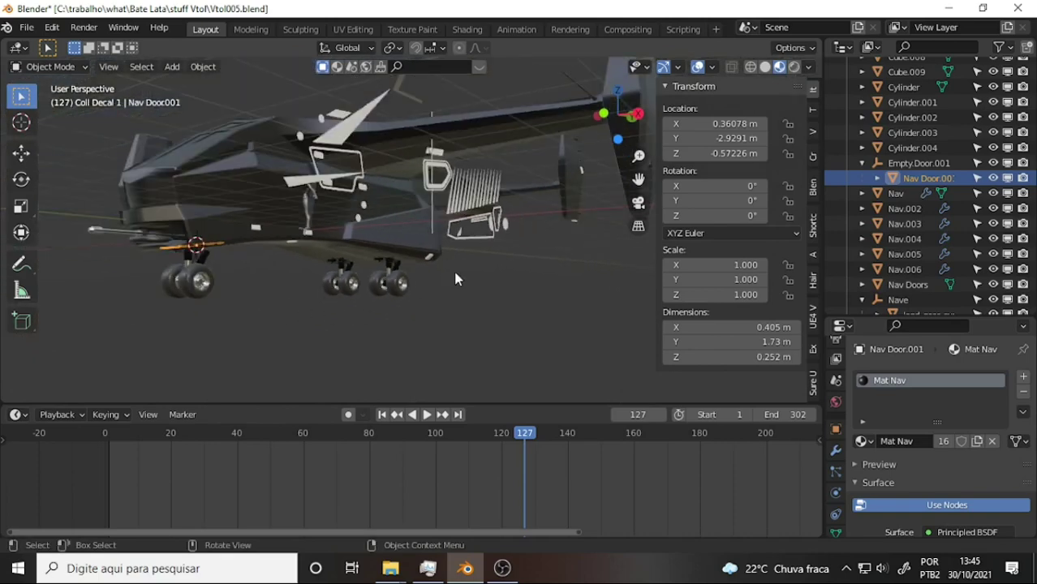
pyautogui.moveTo(455, 279)
pyautogui.mouseDown(button='middle')
pyautogui.moveTo(515, 251)
pyautogui.moveTo(495, 271)
pyautogui.moveTo(439, 262)
pyautogui.moveTo(451, 251)
pyautogui.mouseUp(button='middle')
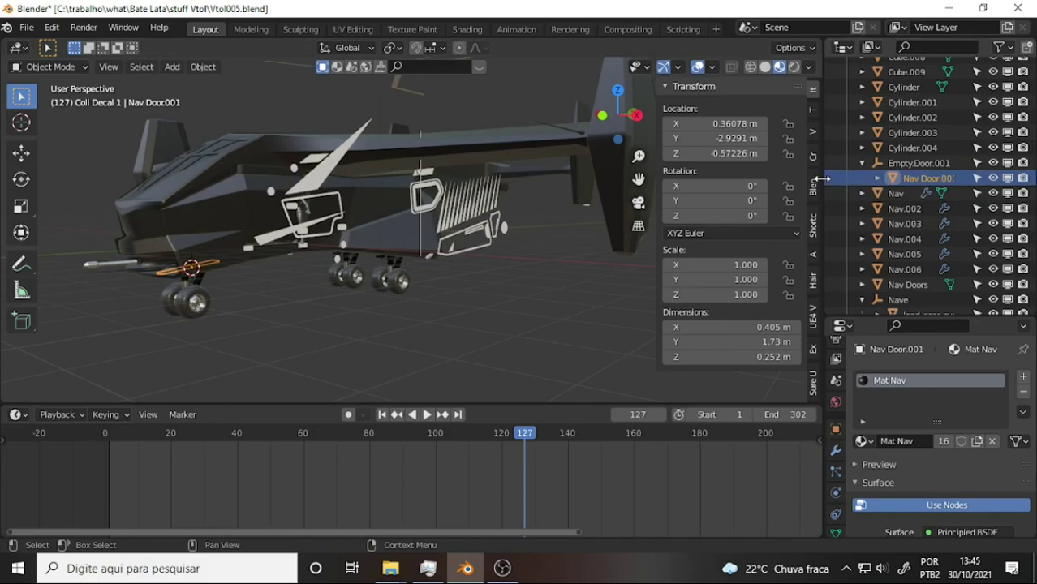
# Widen the Outliner, select Nav Door.001 and unhide the reference-image Empty
pyautogui.moveTo(822, 179); pyautogui.dragTo(721, 178)
pyautogui.click(896, 178)
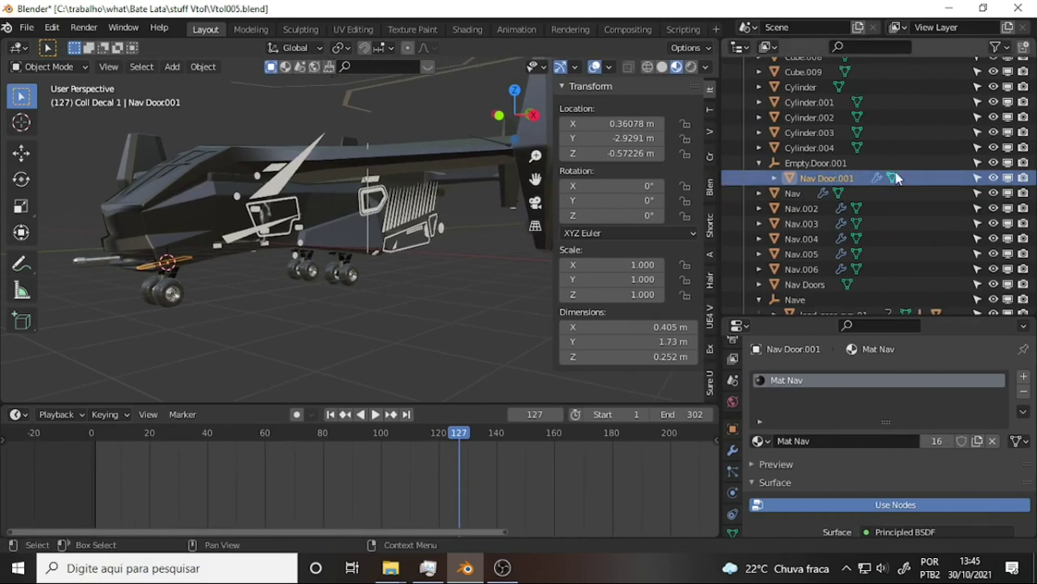
pyautogui.scroll(5, 896, 179)
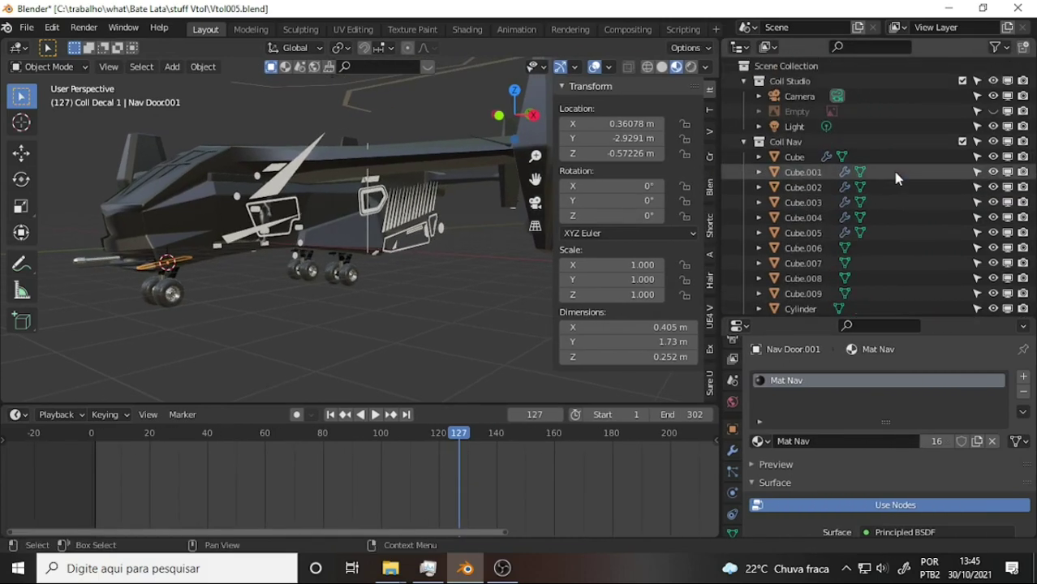
pyautogui.click(993, 111)
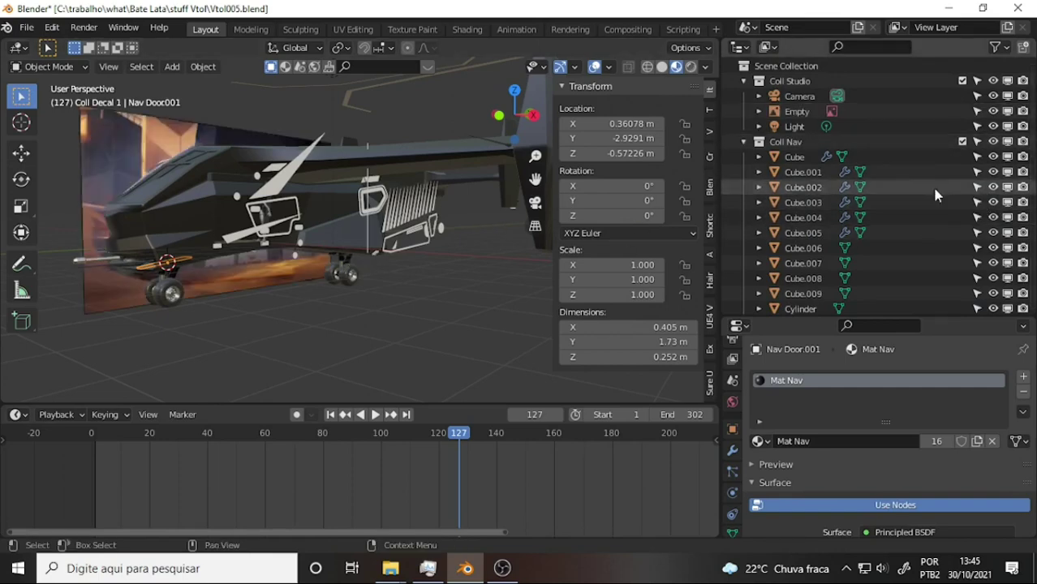
# Hide Coll Nav and check the reference plane from front, right and perspective views
pyautogui.click(993, 142)
pyautogui.scroll(3, 400, 176)
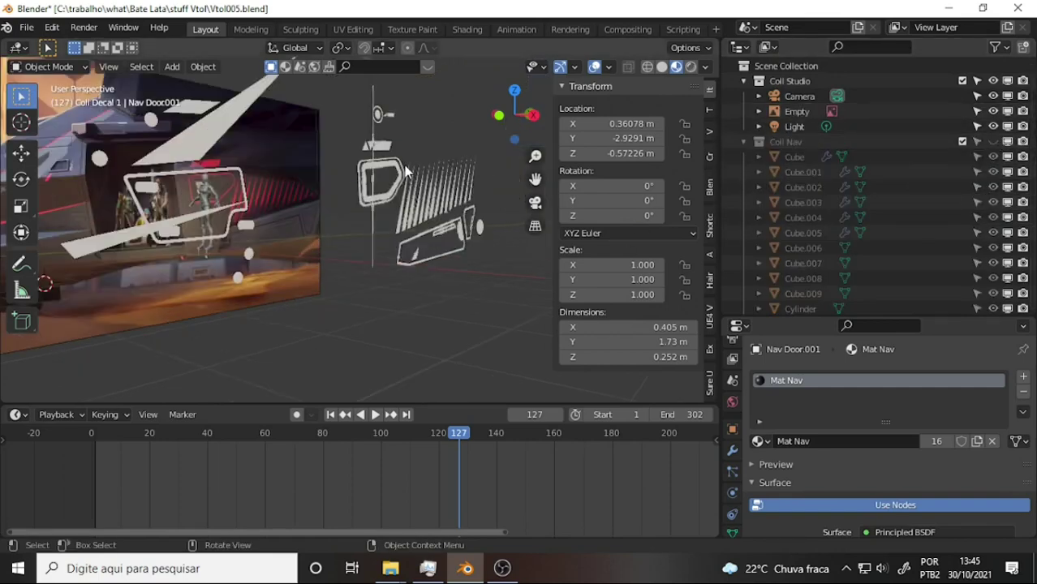
pyautogui.press('KP_1')
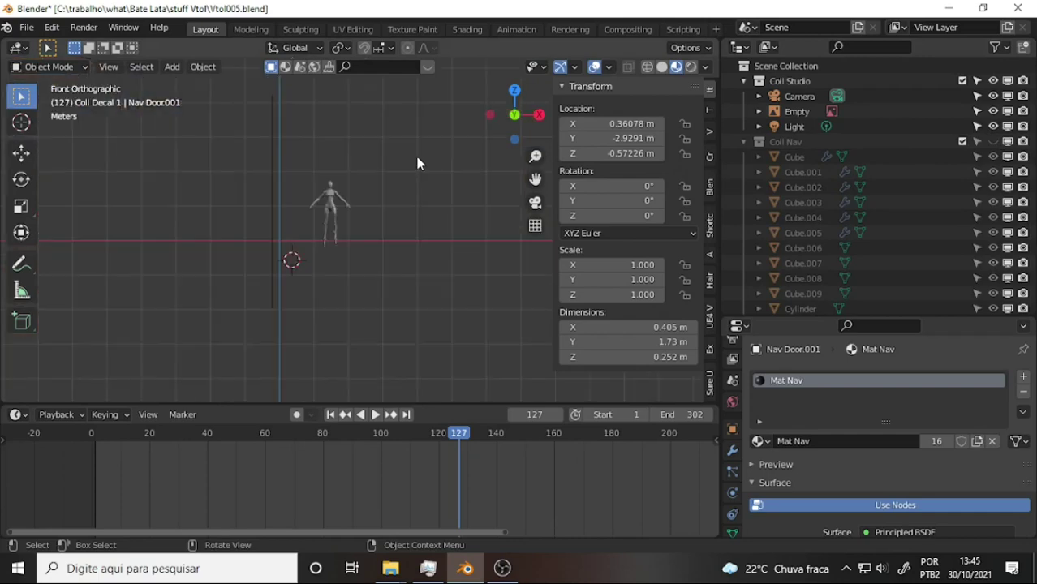
pyautogui.press('KP_3')
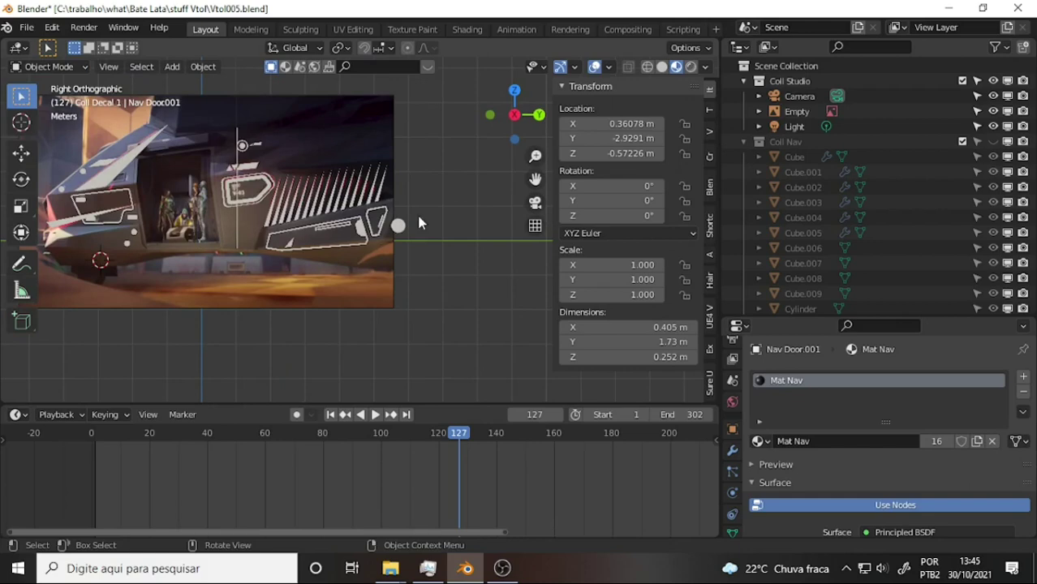
pyautogui.moveTo(419, 223)
pyautogui.mouseDown(button='middle')
pyautogui.moveTo(420, 174)
pyautogui.moveTo(435, 154)
pyautogui.moveTo(430, 194)
pyautogui.moveTo(419, 198)
pyautogui.mouseUp(button='middle')
pyautogui.moveTo(351, 167)
pyautogui.mouseDown(button='middle')
pyautogui.moveTo(384, 209)
pyautogui.moveTo(282, 247)
pyautogui.moveTo(319, 329)
pyautogui.moveTo(394, 317)
pyautogui.moveTo(412, 303)
pyautogui.mouseUp(button='middle')
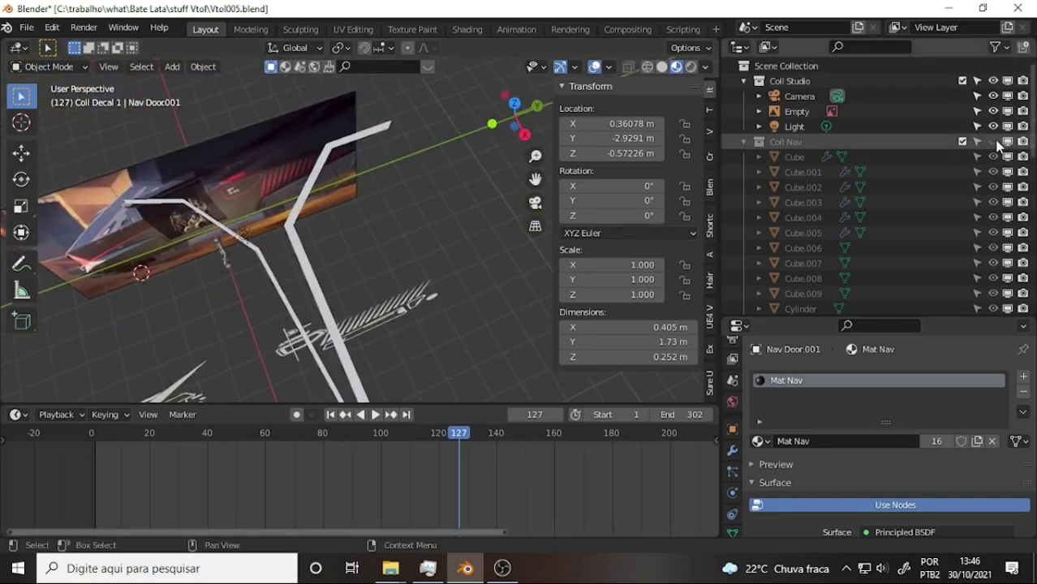
# Show the Coll Nav collection again and orbit around the restored aircraft
pyautogui.click(992, 141)
pyautogui.moveTo(337, 176)
pyautogui.mouseDown(button='middle')
pyautogui.moveTo(338, 238)
pyautogui.moveTo(416, 248)
pyautogui.moveTo(309, 231)
pyautogui.moveTo(237, 204)
pyautogui.moveTo(204, 344)
pyautogui.moveTo(69, 108)
pyautogui.moveTo(421, 202)
pyautogui.mouseUp(button='middle')
pyautogui.scroll(3, 364, 195)
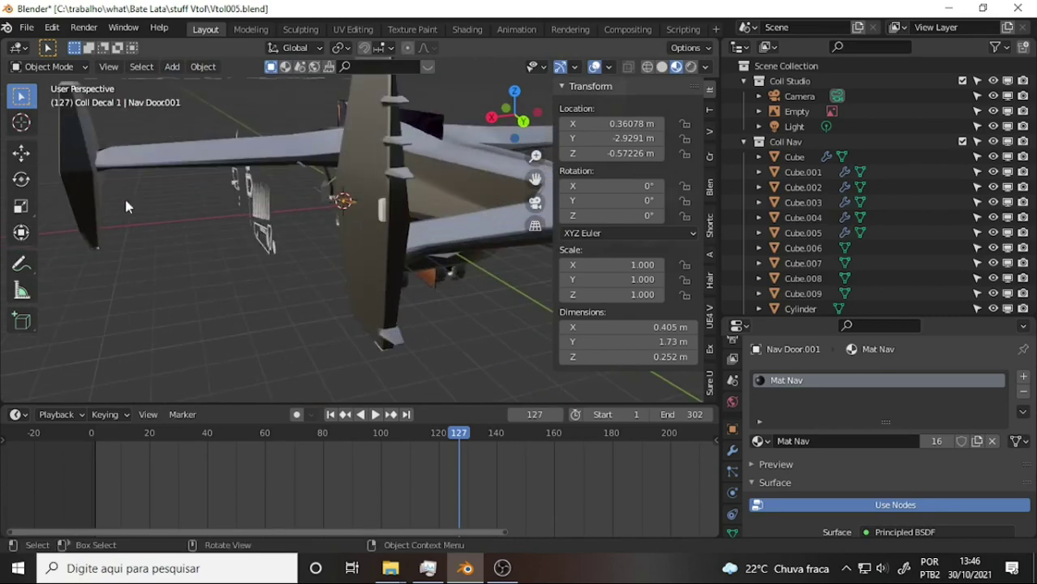
pyautogui.moveTo(122, 205)
pyautogui.mouseDown(button='middle')
pyautogui.moveTo(76, 245)
pyautogui.moveTo(156, 261)
pyautogui.moveTo(148, 184)
pyautogui.moveTo(309, 199)
pyautogui.mouseUp(button='middle')
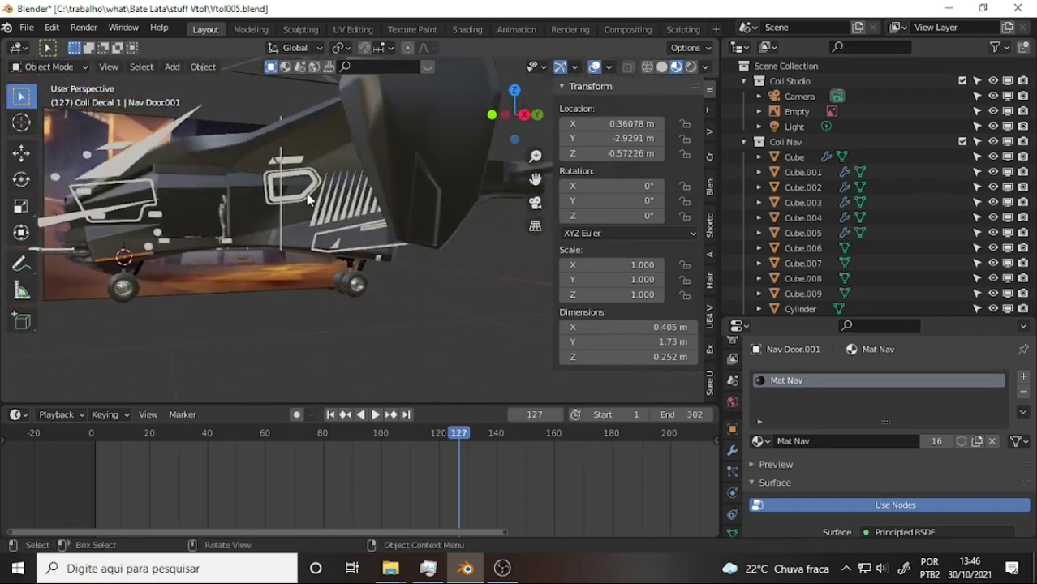
pyautogui.moveTo(391, 569)
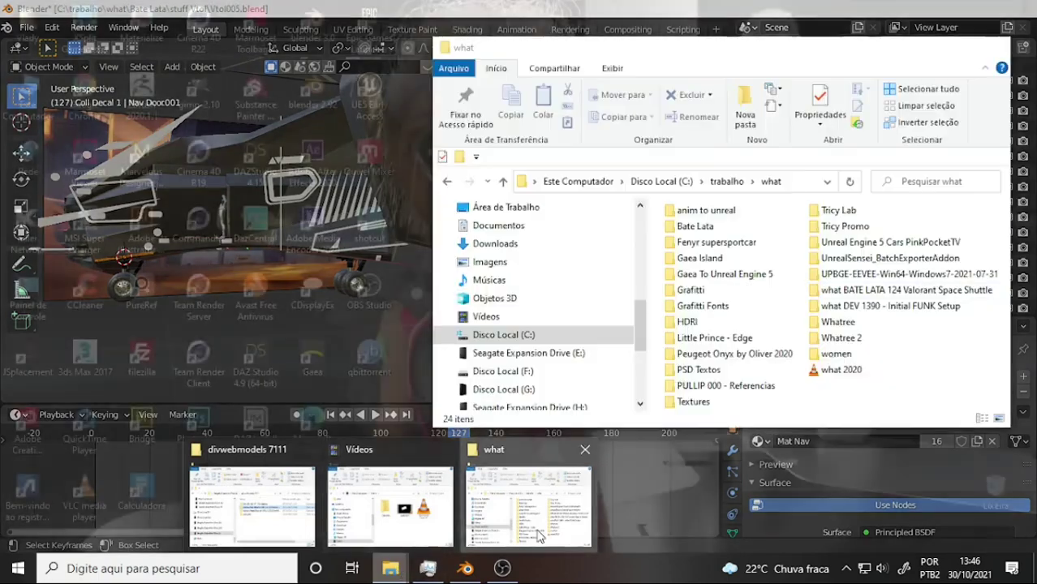
# From the what folder, browse Bate Lata > stuff Vtol > refs and open Razeref 014.jpg
pyautogui.click(528, 504)
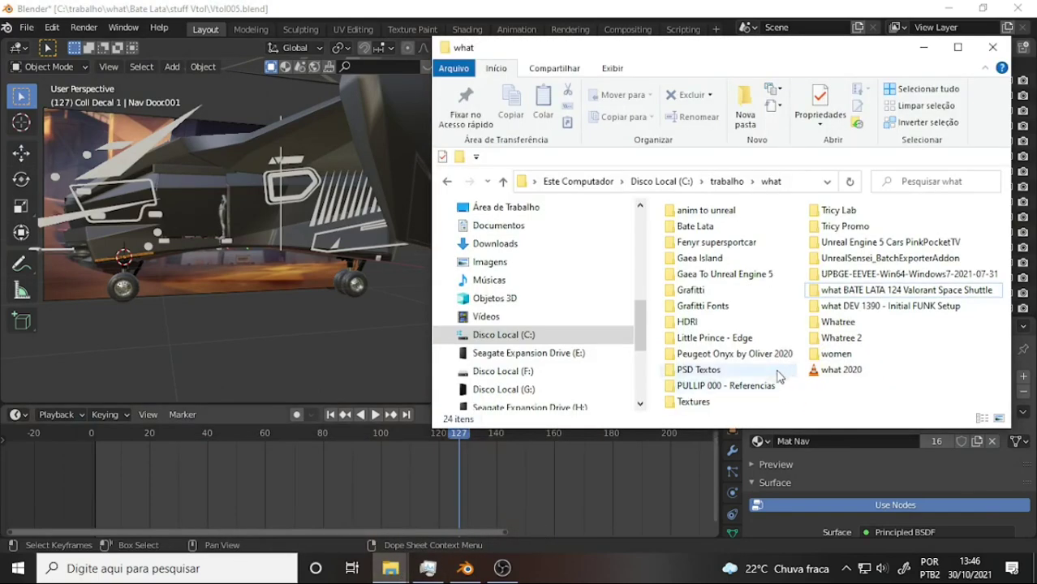
pyautogui.doubleClick(692, 228)
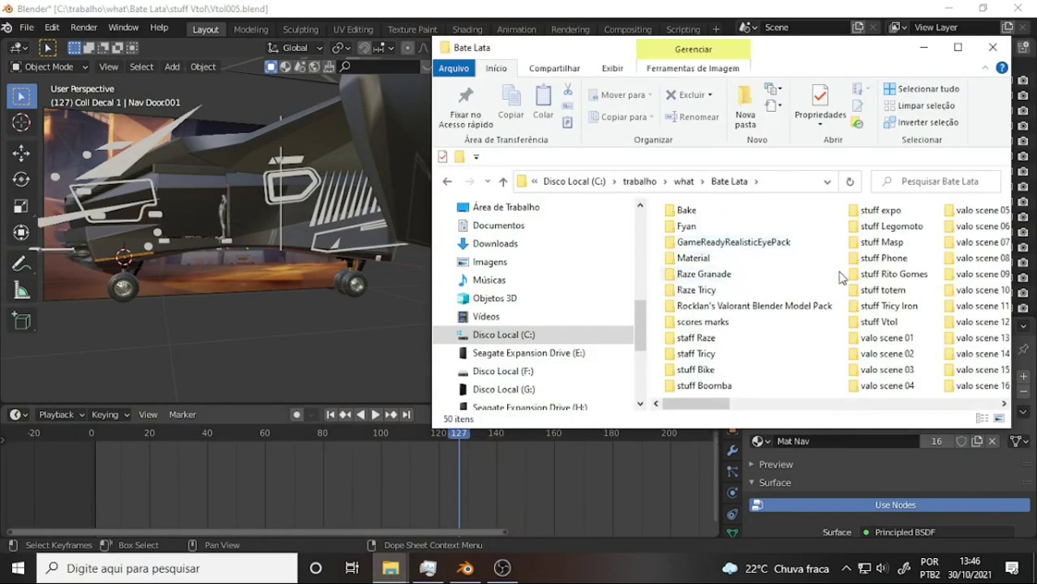
pyautogui.doubleClick(879, 322)
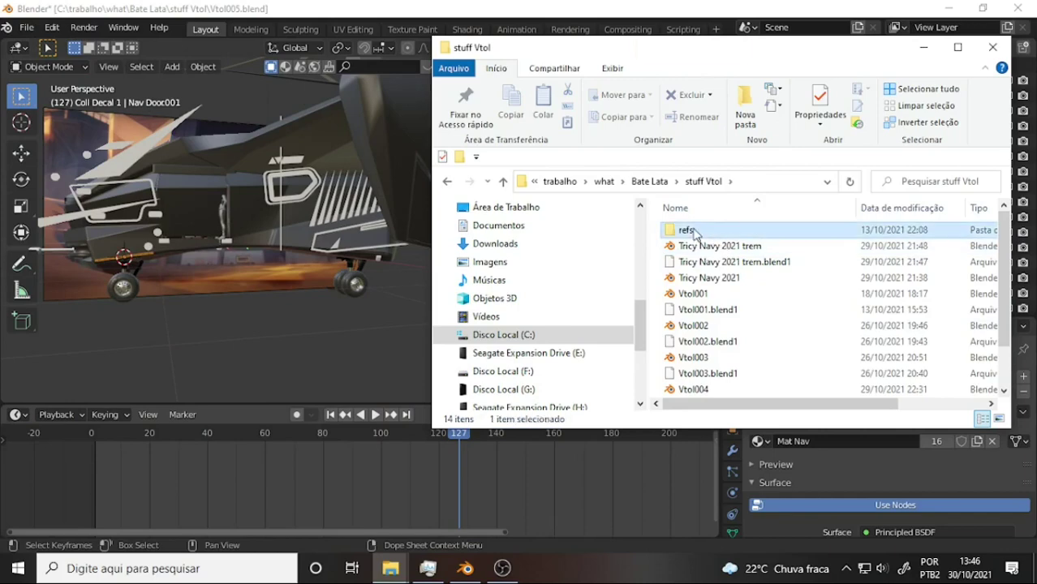
pyautogui.doubleClick(686, 231)
pyautogui.scroll(-2, 803, 268)
pyautogui.scroll(-3, 803, 268)
pyautogui.scroll(2, 803, 268)
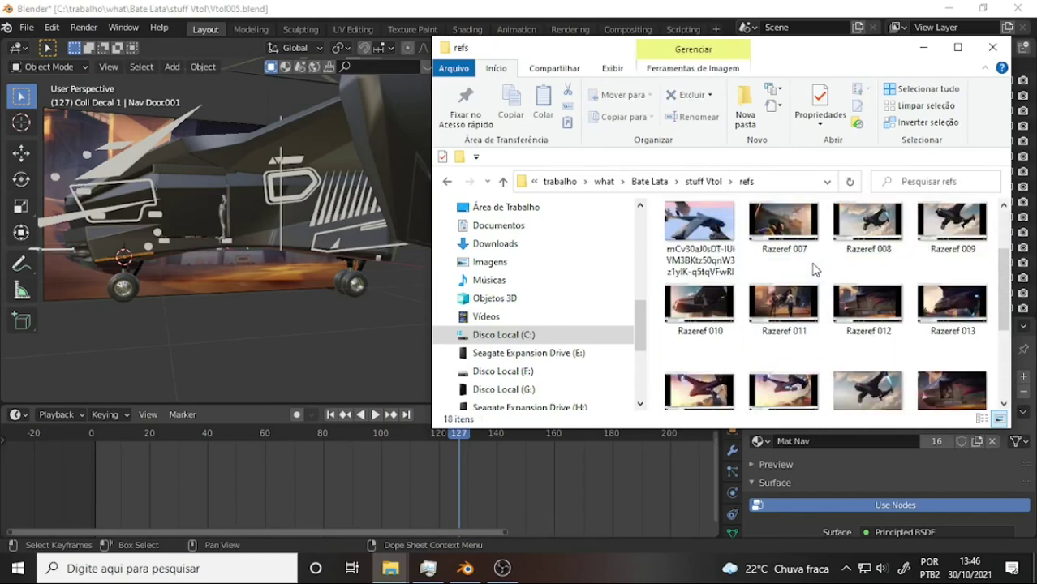
pyautogui.scroll(-1, 725, 397)
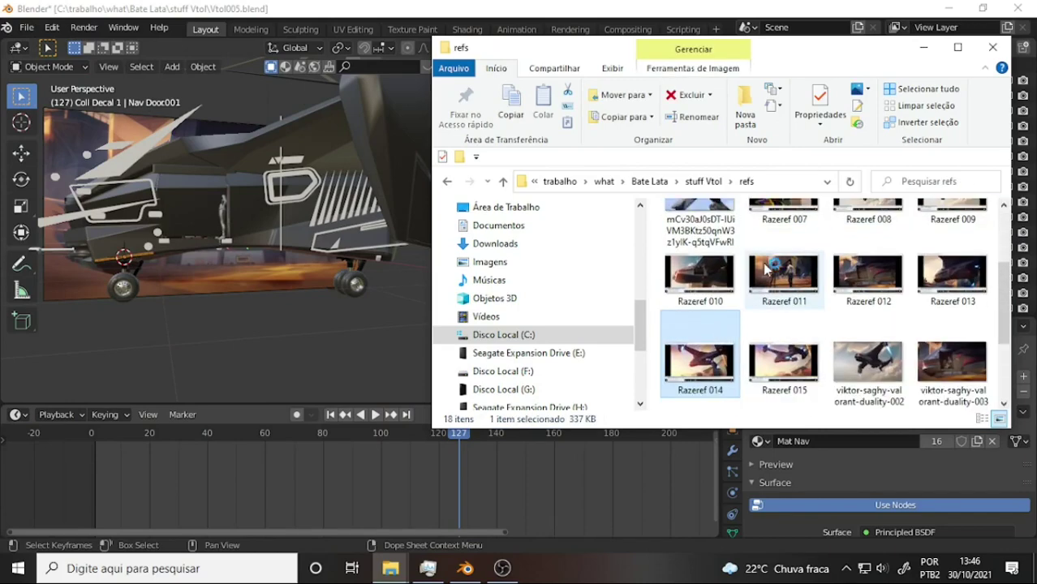
pyautogui.doubleClick(705, 366)
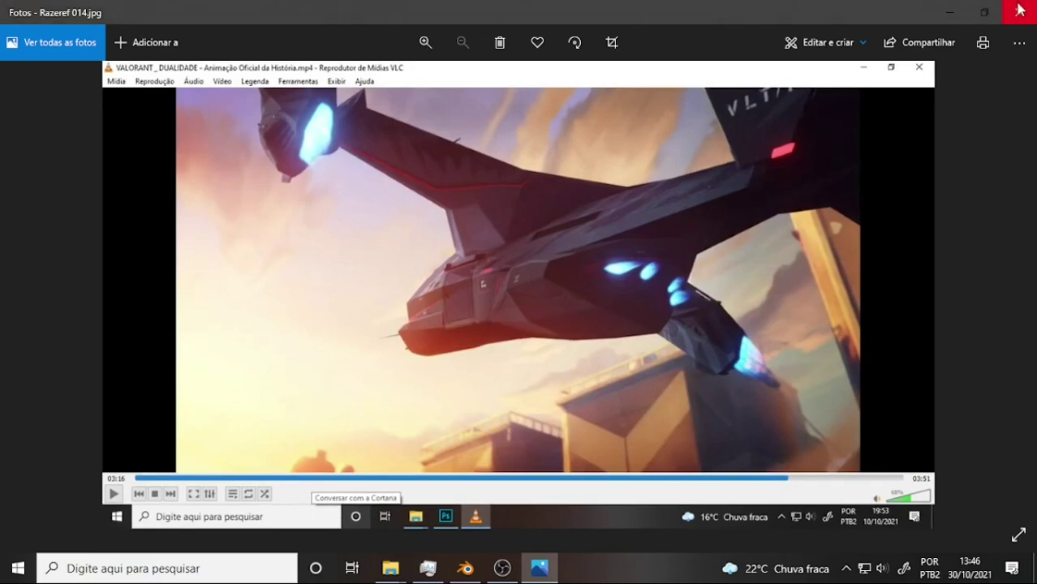
# Page forward through five of the Razeref reference screenshots
pyautogui.click(1015, 291)
pyautogui.click(1015, 294)
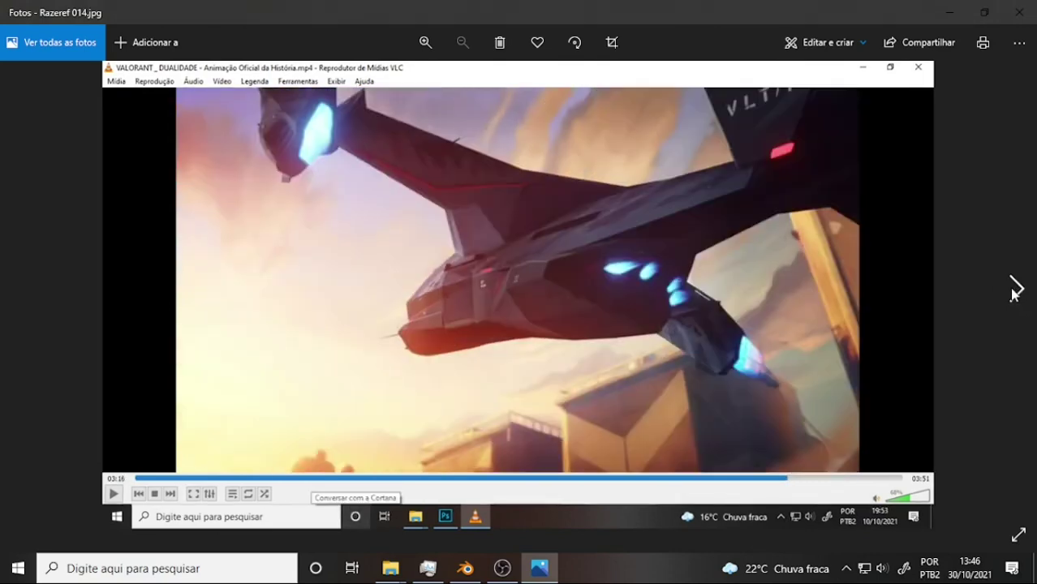
pyautogui.click(1014, 297)
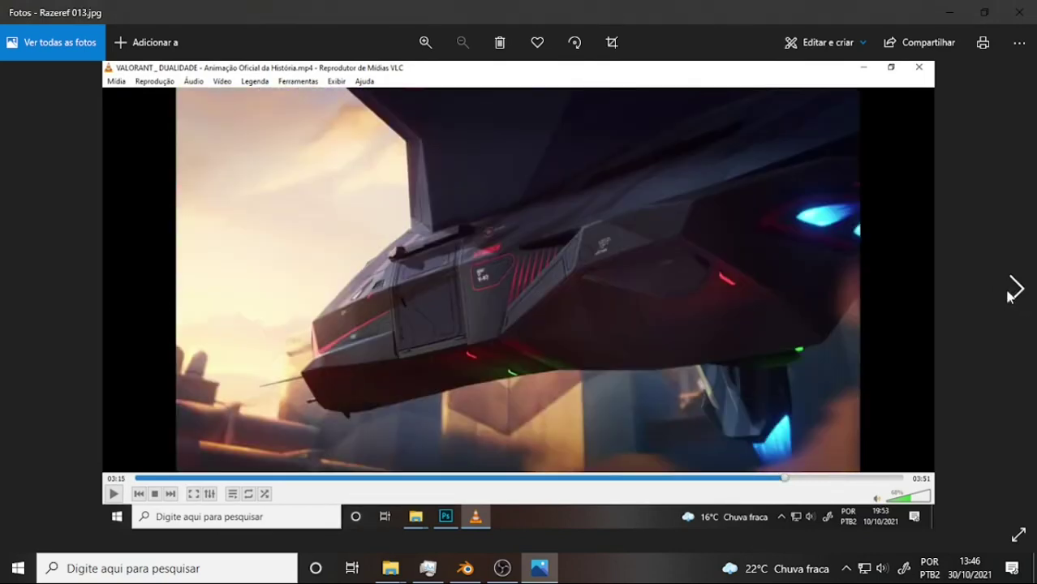
pyautogui.click(1009, 296)
pyautogui.click(1007, 297)
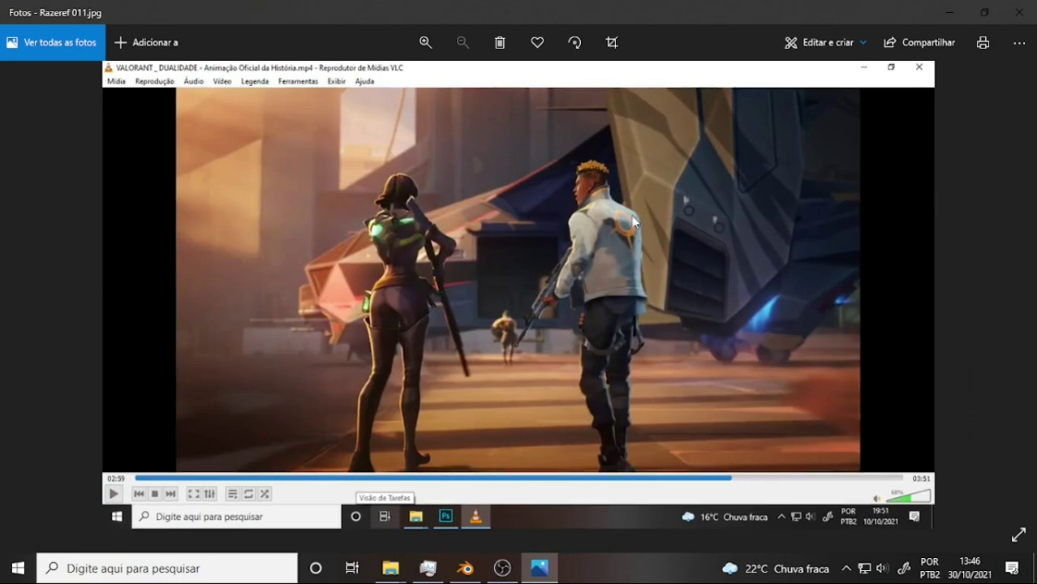
# Scroll through the remaining shuttle reference images
pyautogui.scroll(1, 777, 255)
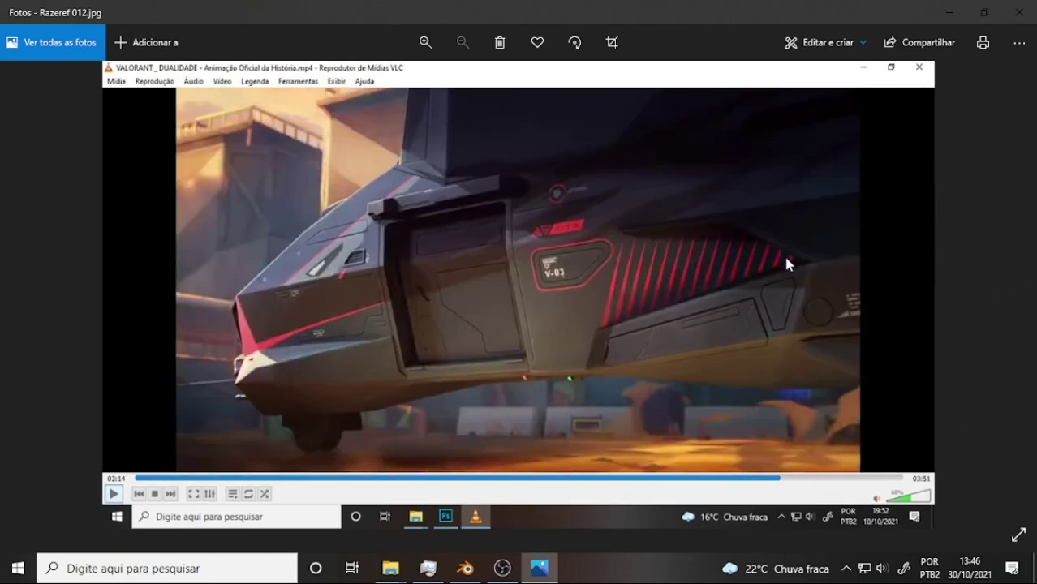
pyautogui.scroll(1, 787, 257)
pyautogui.scroll(1, 793, 261)
pyautogui.scroll(1, 795, 260)
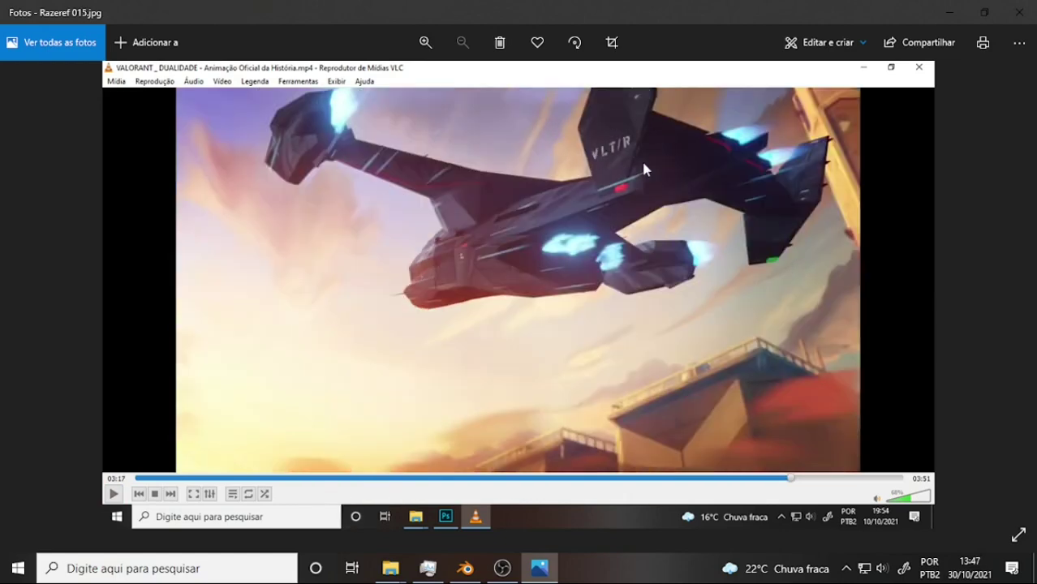
pyautogui.scroll(1, 784, 220)
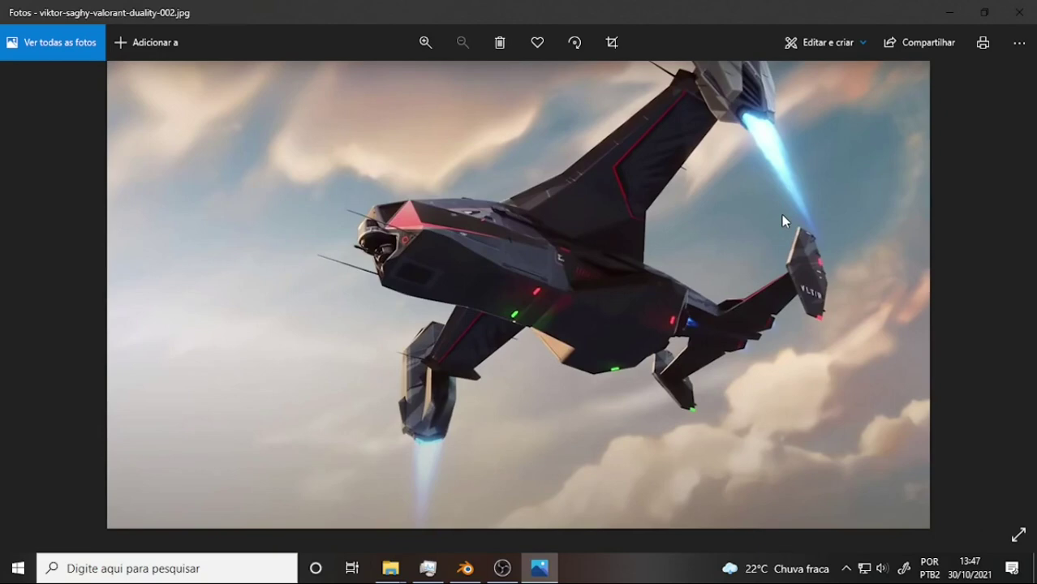
pyautogui.scroll(-1, 781, 215)
# Close the Photos viewer and return to Blender's VTOL scene
pyautogui.click(1017, 16)
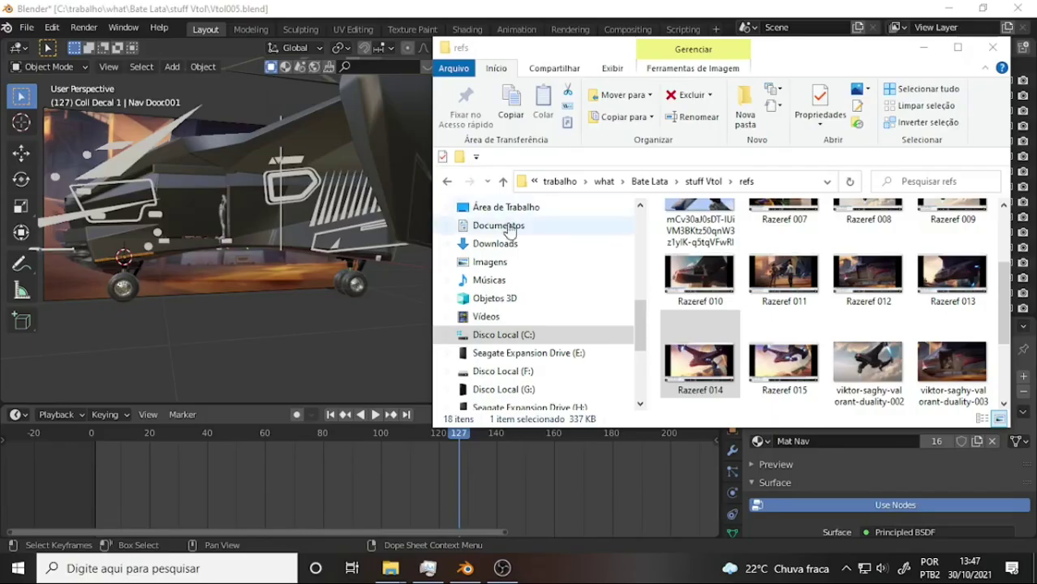
pyautogui.click(377, 299)
pyautogui.moveTo(394, 318)
pyautogui.mouseDown(button='middle')
pyautogui.moveTo(446, 319)
pyautogui.moveTo(419, 325)
pyautogui.moveTo(454, 333)
pyautogui.moveTo(426, 335)
pyautogui.moveTo(423, 284)
pyautogui.moveTo(505, 281)
pyautogui.moveTo(446, 273)
pyautogui.mouseUp(button='middle')
pyautogui.scroll(-2, 482, 279)
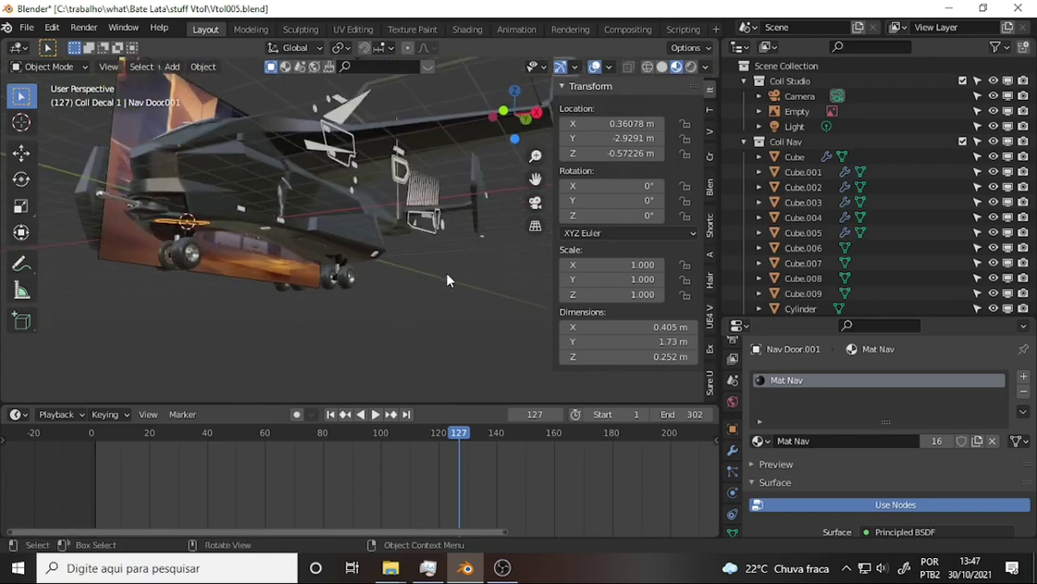
# Hide the Coll Decal 1 and Coll Decal 2 collections and the reference-image Empty
pyautogui.click(744, 142)
pyautogui.click(743, 172)
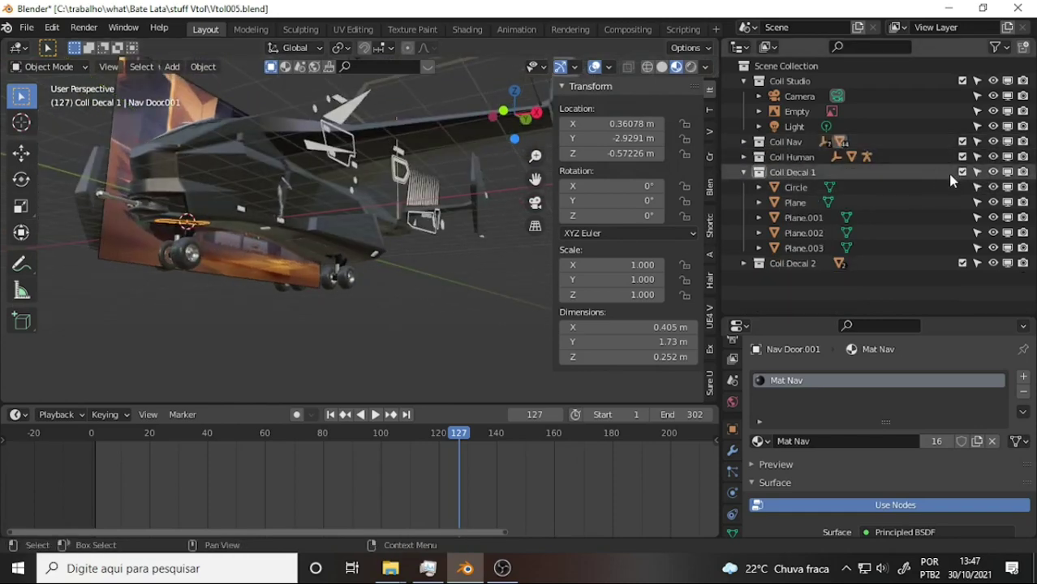
pyautogui.click(743, 172)
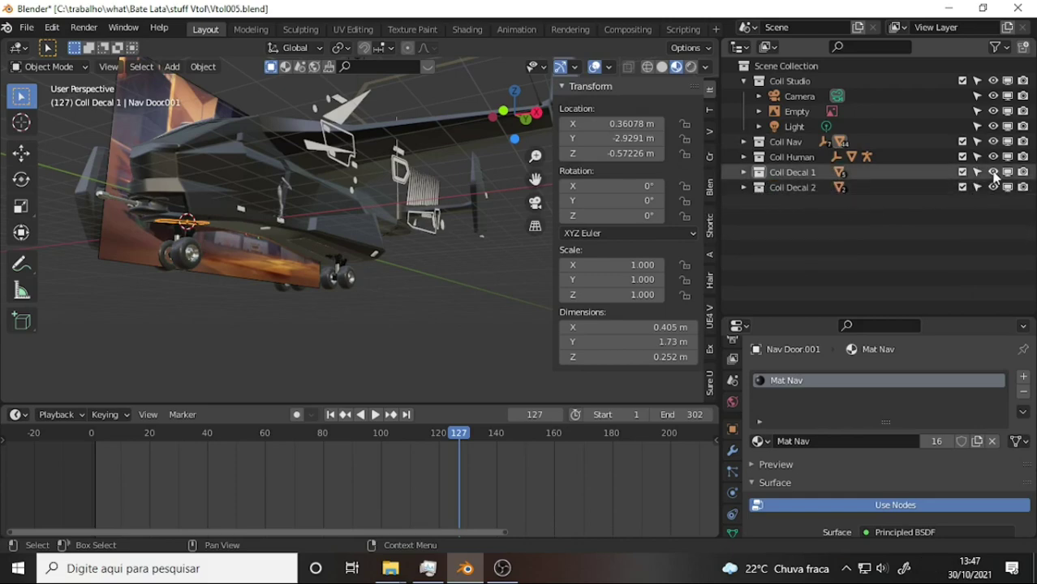
pyautogui.click(992, 172)
pyautogui.click(993, 188)
pyautogui.moveTo(487, 237)
pyautogui.mouseDown(button='middle')
pyautogui.moveTo(493, 255)
pyautogui.moveTo(437, 258)
pyautogui.moveTo(475, 241)
pyautogui.moveTo(446, 249)
pyautogui.moveTo(434, 240)
pyautogui.mouseUp(button='middle')
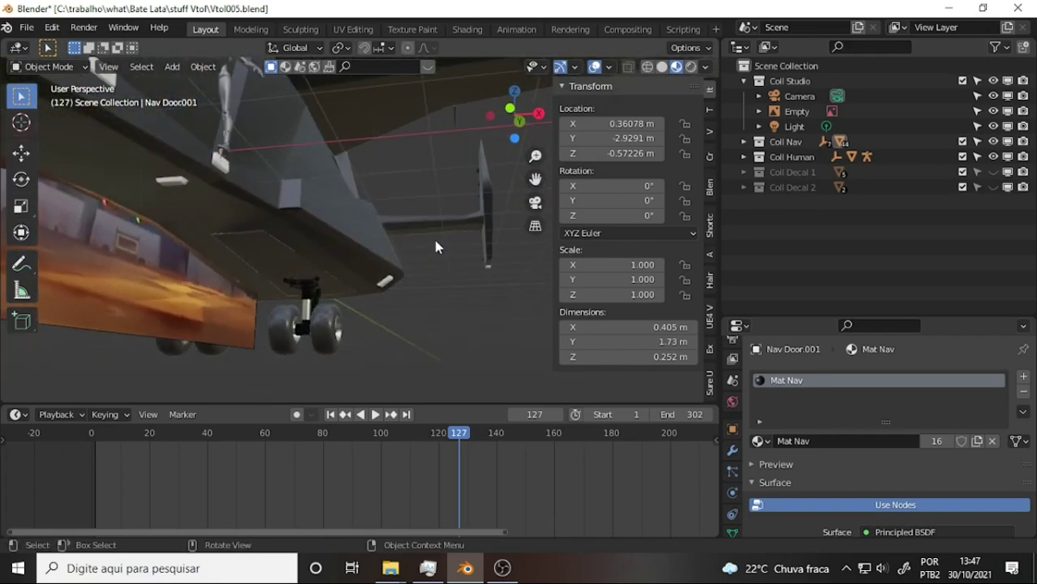
pyautogui.click(993, 111)
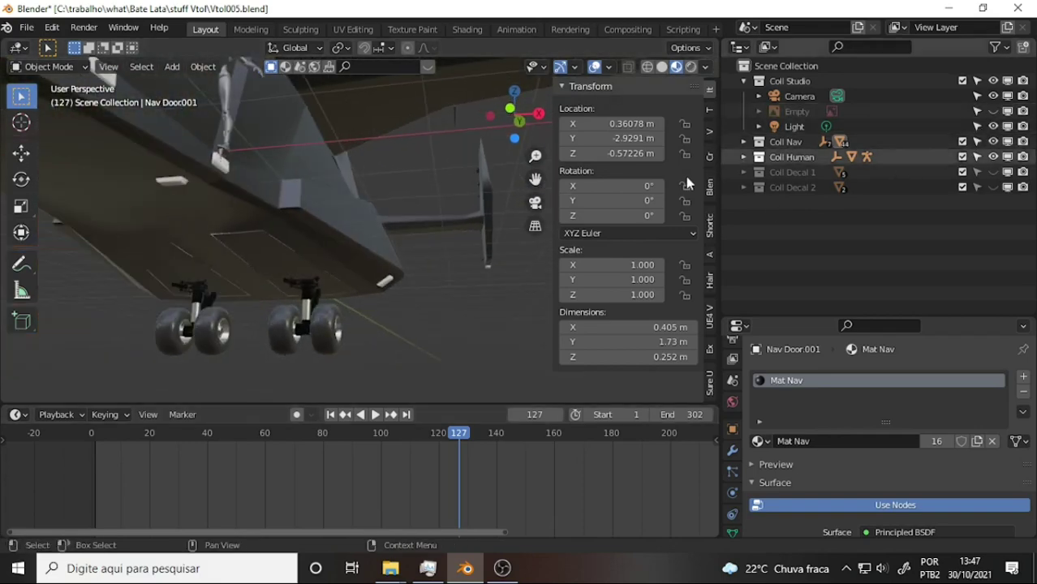
pyautogui.moveTo(504, 236); pyautogui.dragTo(460, 217, button='middle')
# Select tyre pneu_01.001 and play and scrub the landing-gear animation, stopping at frame 100
pyautogui.click(344, 304)
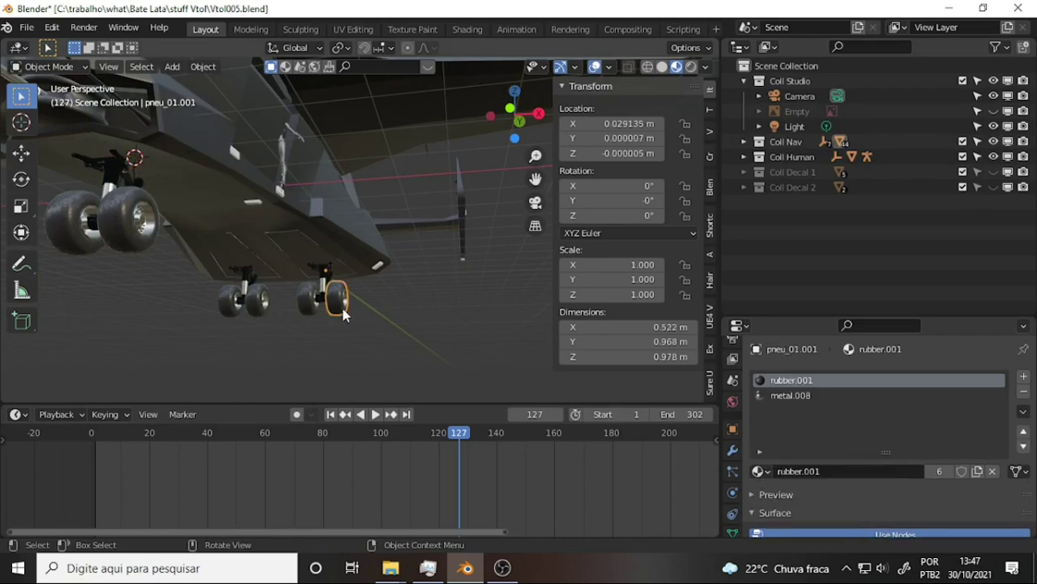
pyautogui.press('space')
pyautogui.click(206, 456)
pyautogui.moveTo(206, 456)
pyautogui.mouseDown()
pyautogui.moveTo(60, 452)
pyautogui.moveTo(284, 451)
pyautogui.moveTo(434, 437)
pyautogui.moveTo(252, 439)
pyautogui.moveTo(357, 434)
pyautogui.mouseUp()
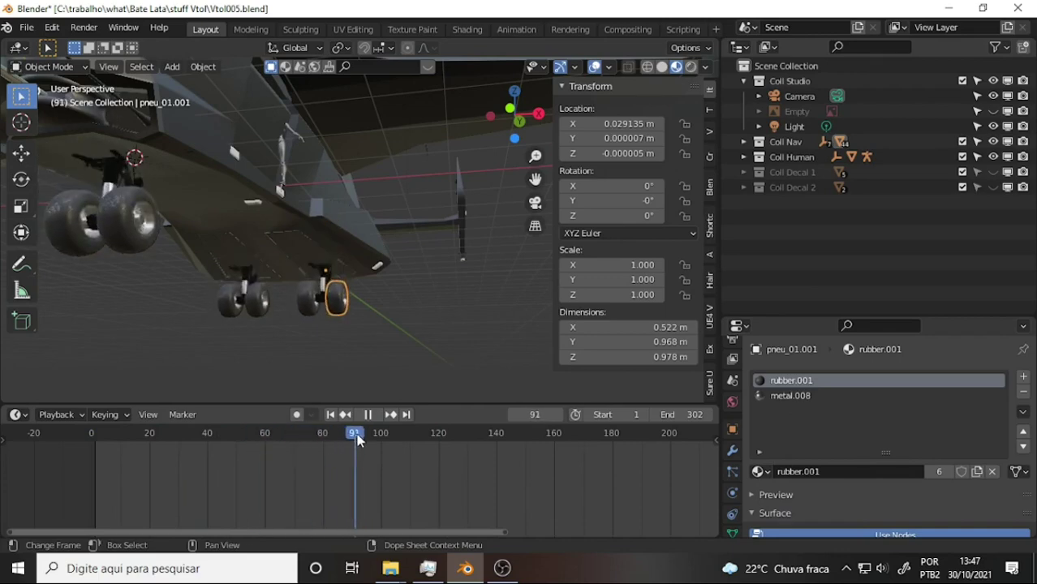
pyautogui.press('space')
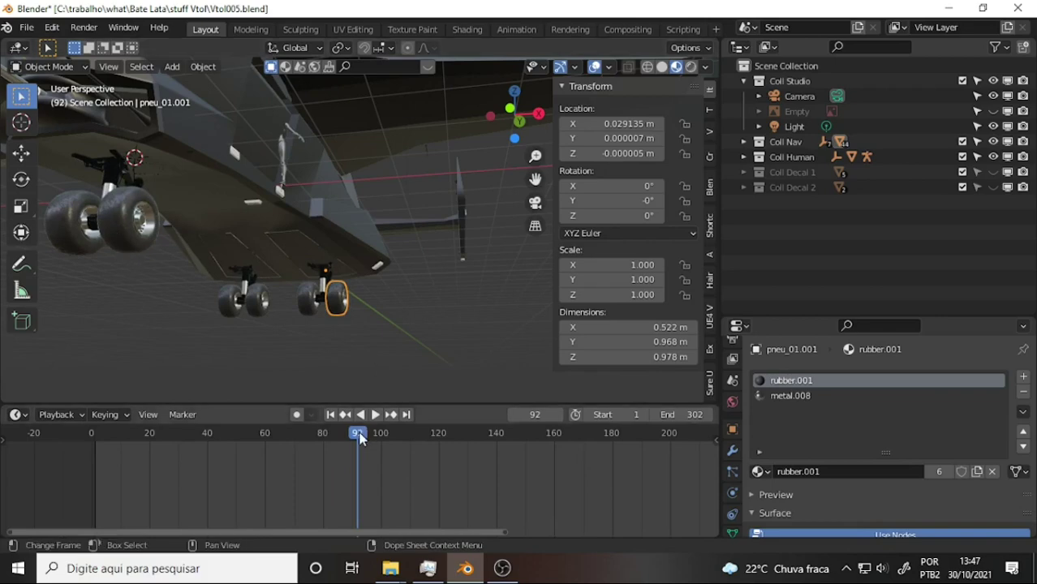
pyautogui.press('space')
pyautogui.moveTo(360, 438)
pyautogui.mouseDown()
pyautogui.moveTo(147, 438)
pyautogui.moveTo(381, 438)
pyautogui.mouseUp()
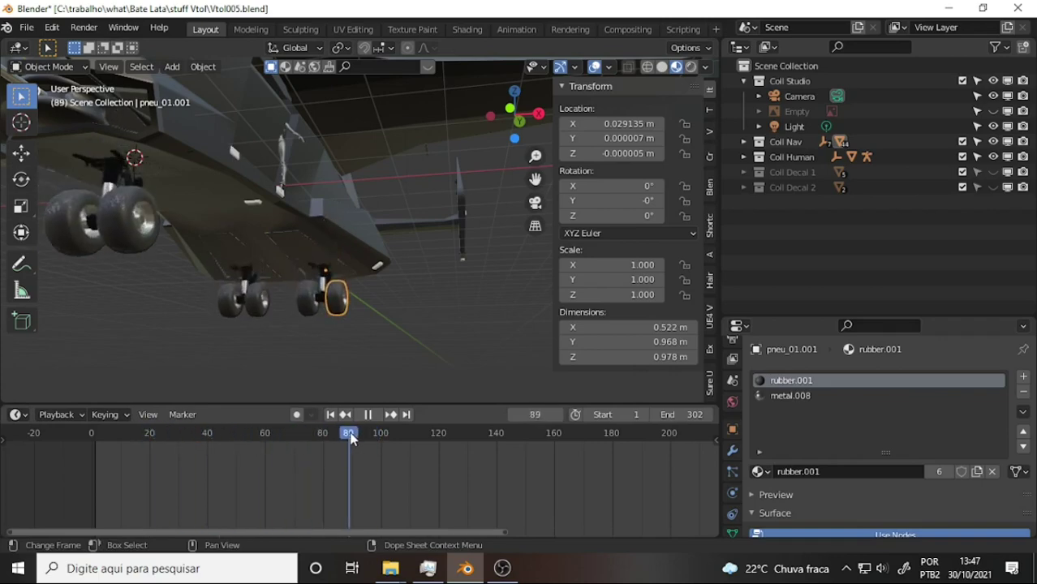
pyautogui.press('space')
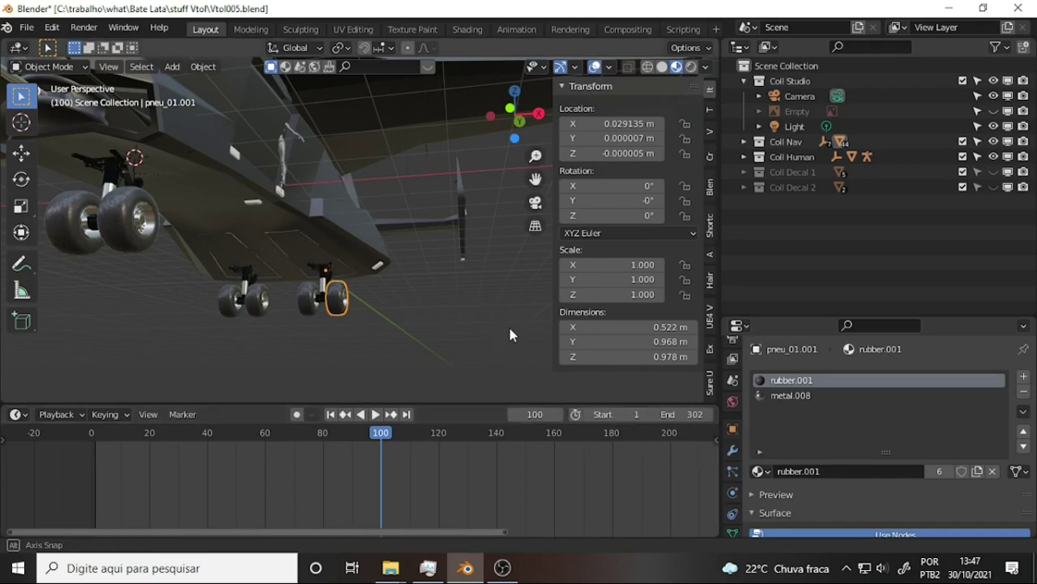
pyautogui.moveTo(512, 336)
pyautogui.mouseDown(button='middle')
pyautogui.moveTo(259, 326)
pyautogui.moveTo(433, 324)
pyautogui.moveTo(450, 333)
pyautogui.mouseUp(button='middle')
pyautogui.click(429, 568)
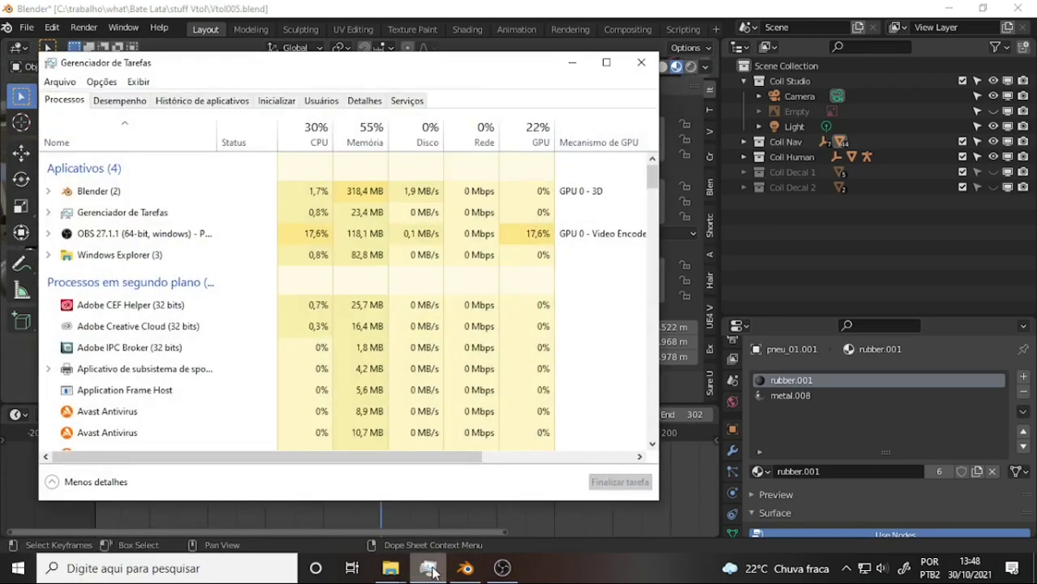
pyautogui.click(429, 568)
pyautogui.moveTo(401, 308)
pyautogui.mouseDown(button='middle')
pyautogui.moveTo(386, 313)
pyautogui.moveTo(429, 312)
pyautogui.moveTo(412, 314)
pyautogui.mouseUp(button='middle')
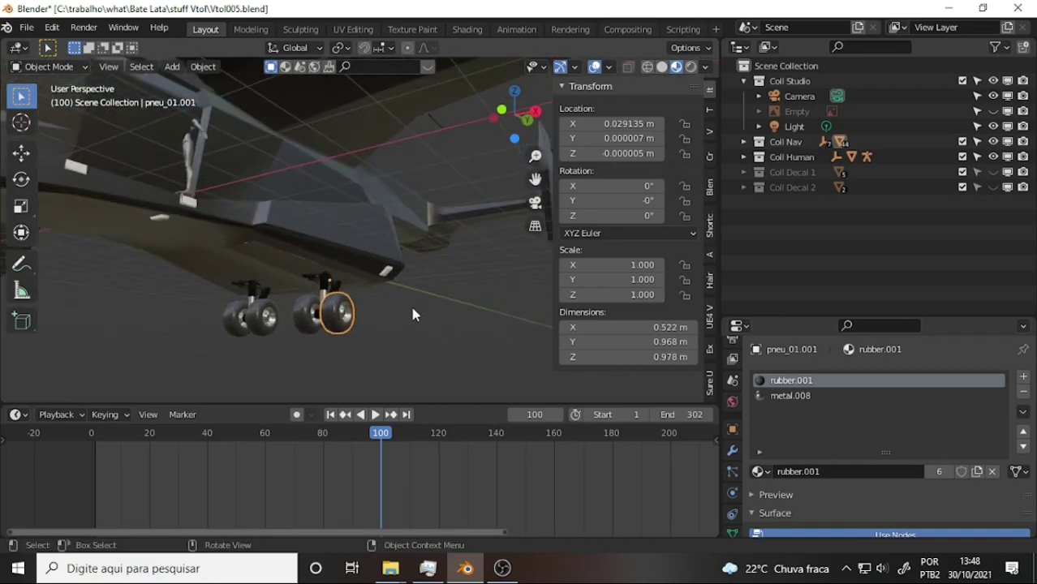
pyautogui.moveTo(535, 178); pyautogui.dragTo(544, 180)
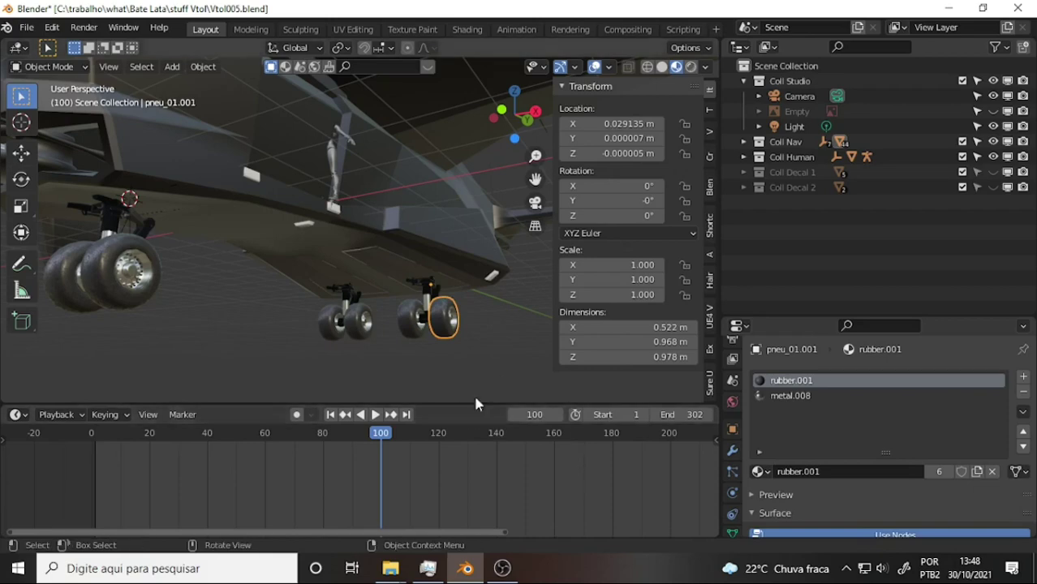
pyautogui.press('space')
pyautogui.click(194, 437)
pyautogui.moveTo(195, 436); pyautogui.dragTo(232, 439)
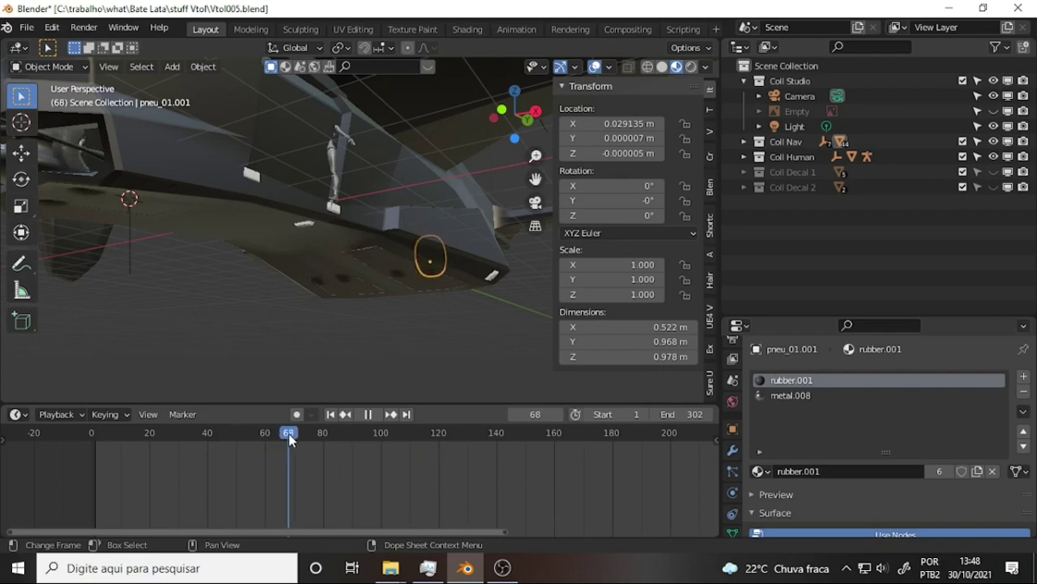
pyautogui.moveTo(232, 439)
pyautogui.mouseDown()
pyautogui.moveTo(371, 439)
pyautogui.moveTo(151, 436)
pyautogui.moveTo(467, 433)
pyautogui.moveTo(92, 434)
pyautogui.moveTo(420, 432)
pyautogui.mouseUp()
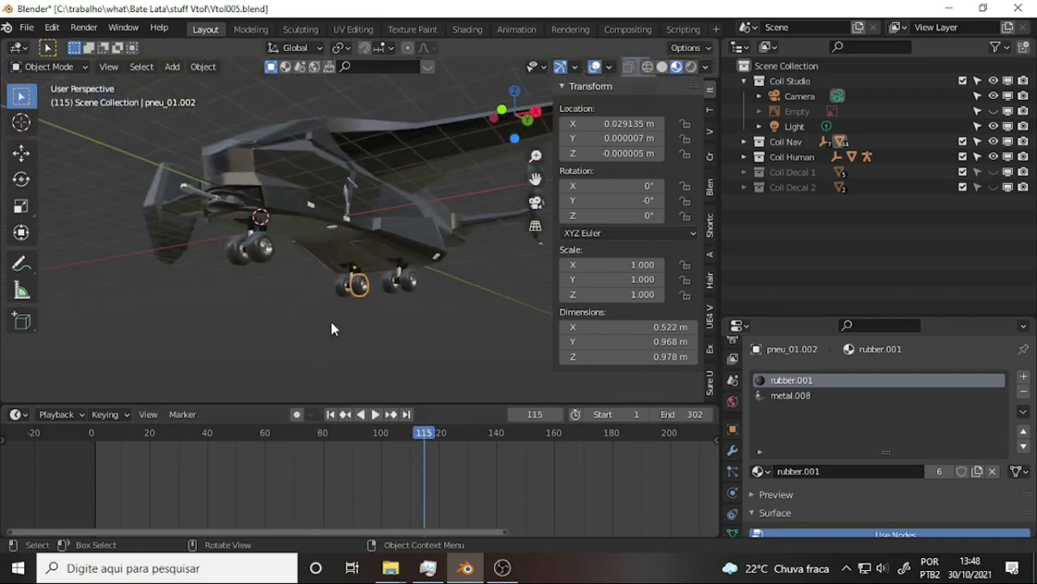
pyautogui.scroll(-3, 305, 321)
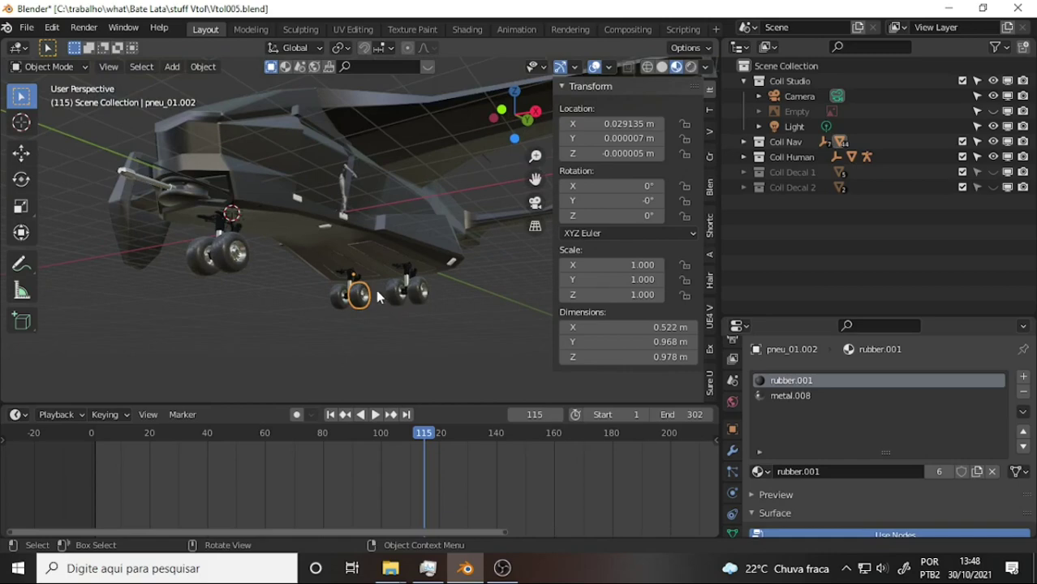
pyautogui.moveTo(422, 436)
pyautogui.mouseDown()
pyautogui.moveTo(165, 439)
pyautogui.moveTo(419, 437)
pyautogui.mouseUp()
pyautogui.press('space')
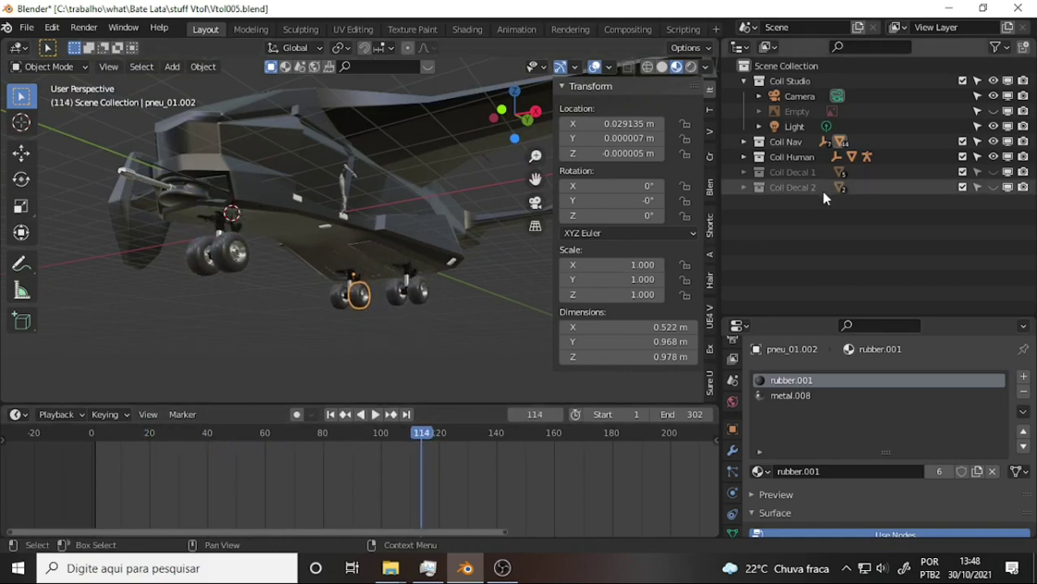
# Expand Coll Nav and select the Nave, Nave.001, then Nave objects in the Outliner
pyautogui.click(744, 142)
pyautogui.scroll(-2, 858, 167)
pyautogui.scroll(-5, 853, 165)
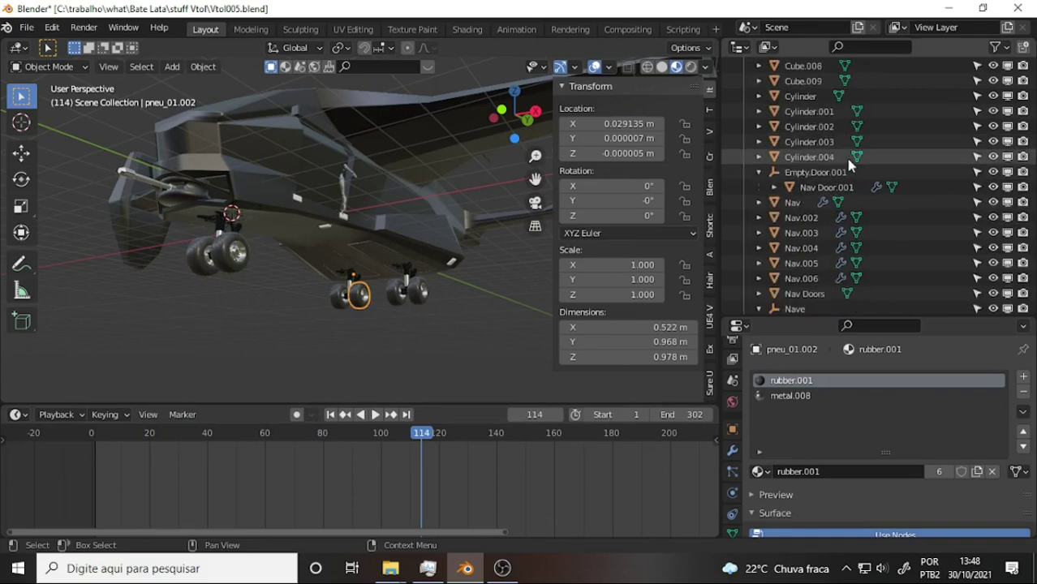
pyautogui.scroll(-1, 844, 172)
pyautogui.scroll(-1, 818, 211)
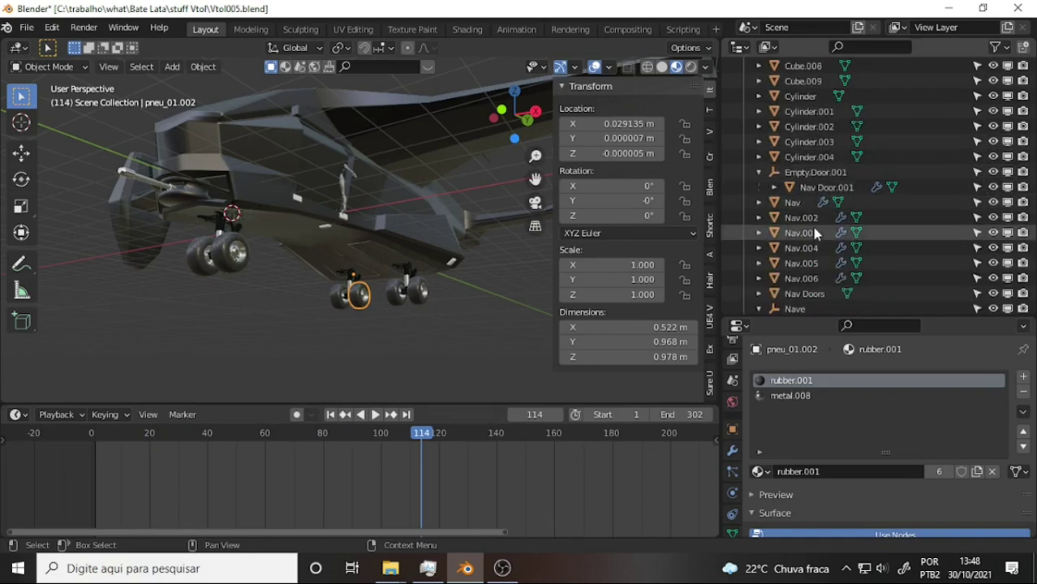
pyautogui.scroll(-1, 812, 229)
pyautogui.click(798, 250)
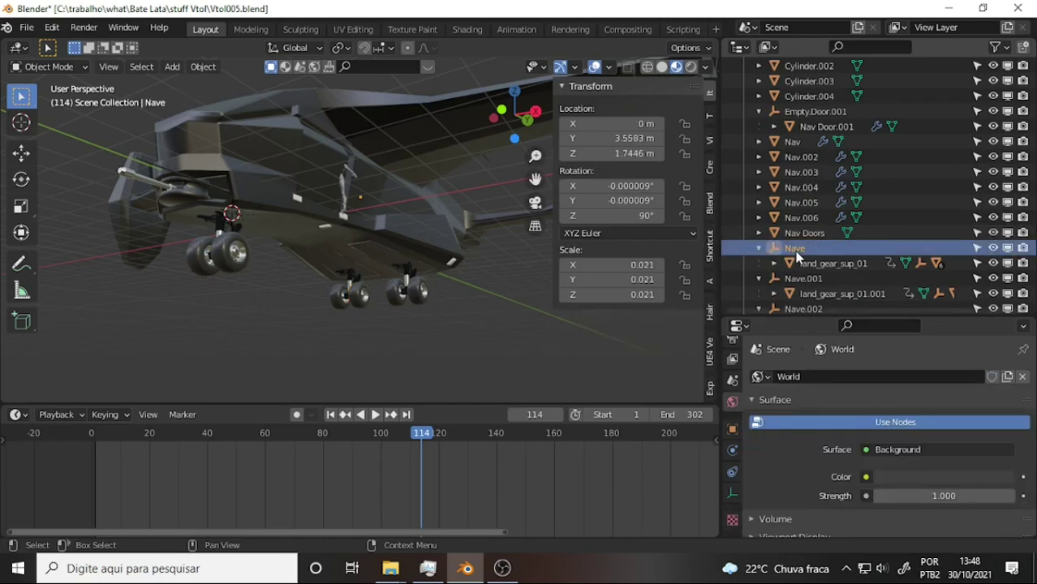
pyautogui.scroll(-1, 822, 248)
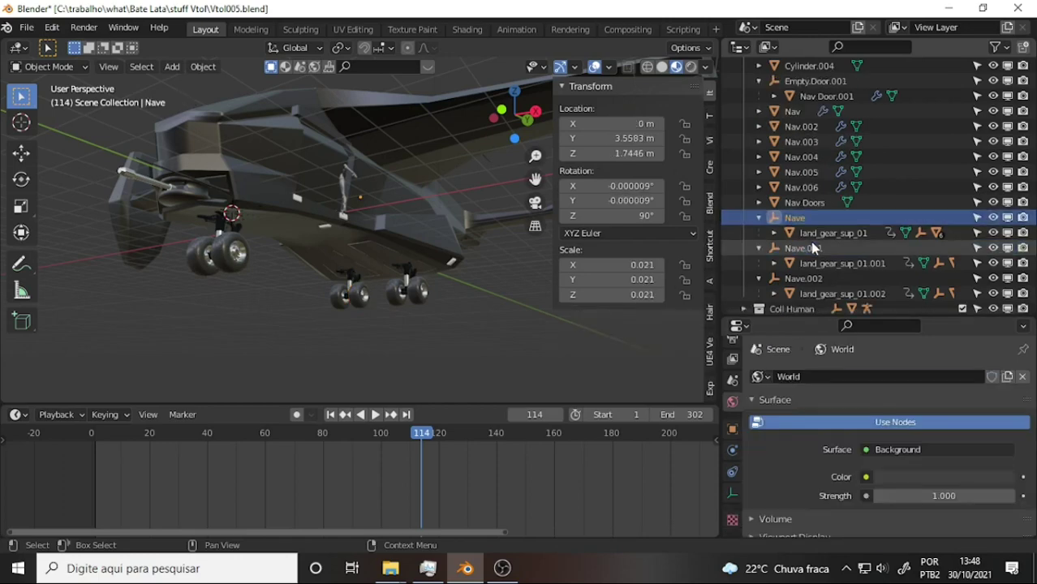
pyautogui.click(802, 249)
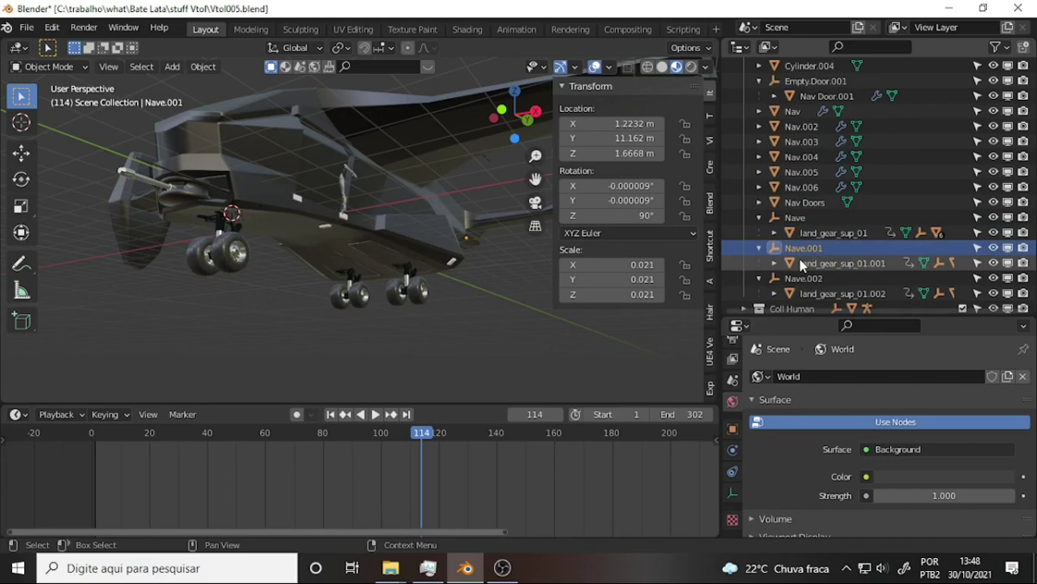
pyautogui.click(795, 218)
pyautogui.scroll(3, 410, 464)
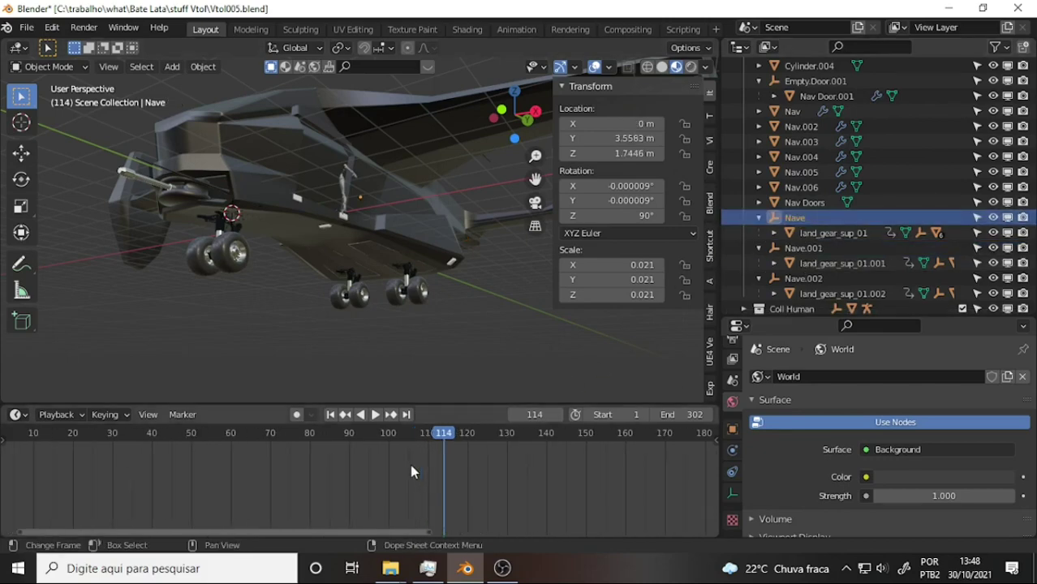
# Select land_gear_sup_01 and play and scrub its landing-gear animation from frame 77
pyautogui.click(844, 233)
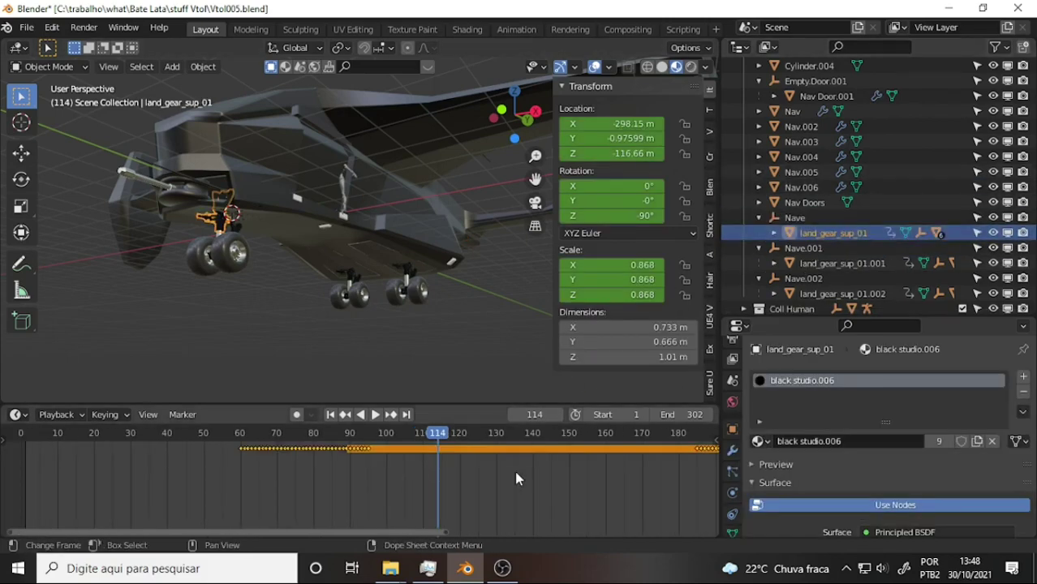
pyautogui.scroll(1, 514, 472)
pyautogui.moveTo(515, 473); pyautogui.dragTo(341, 511, button='middle')
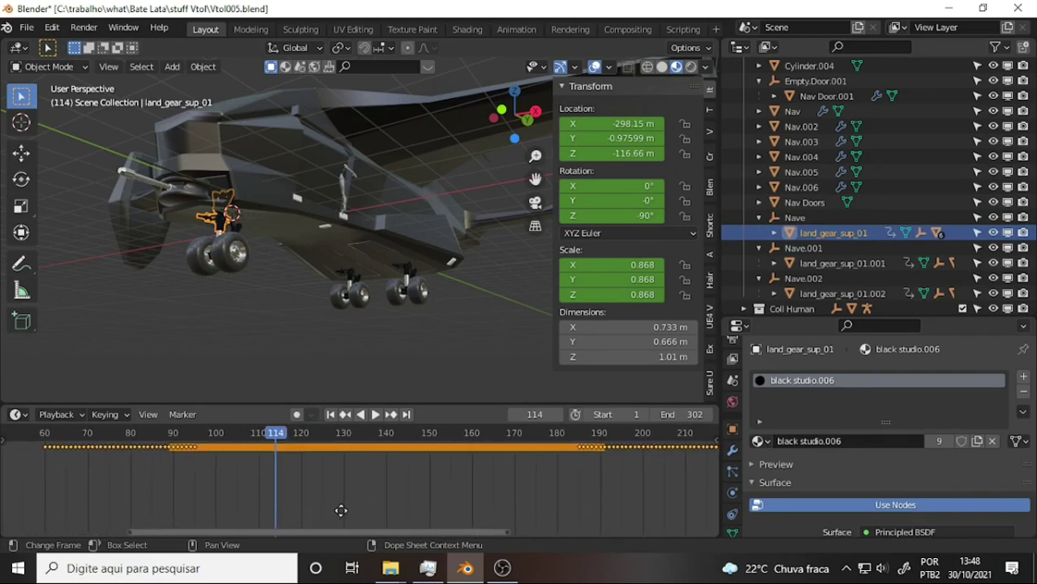
pyautogui.scroll(-1, 341, 510)
pyautogui.press('space')
pyautogui.click(143, 433)
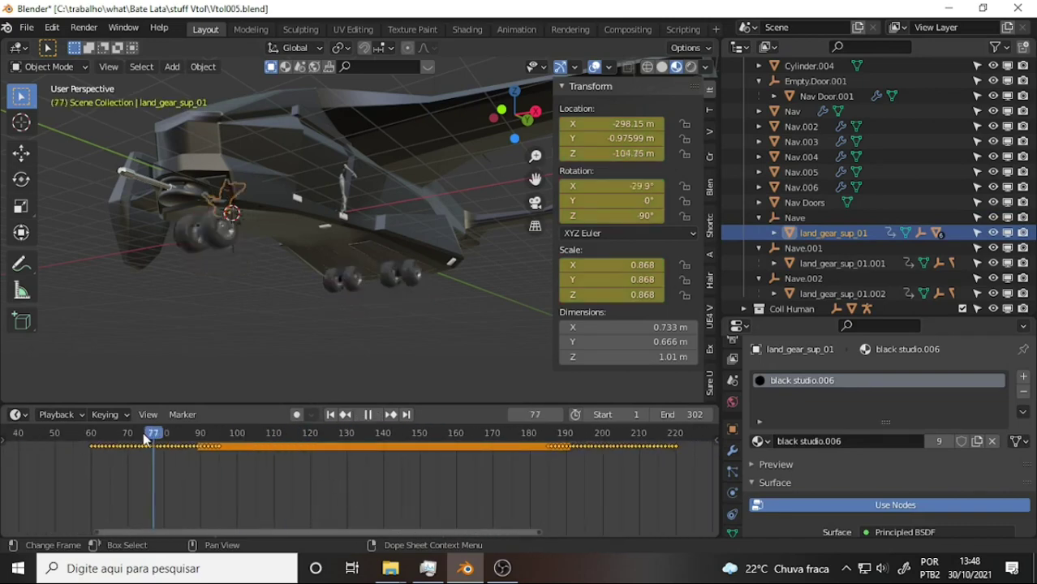
pyautogui.moveTo(142, 432)
pyautogui.mouseDown()
pyautogui.moveTo(574, 435)
pyautogui.moveTo(463, 435)
pyautogui.mouseUp()
pyautogui.press('space')
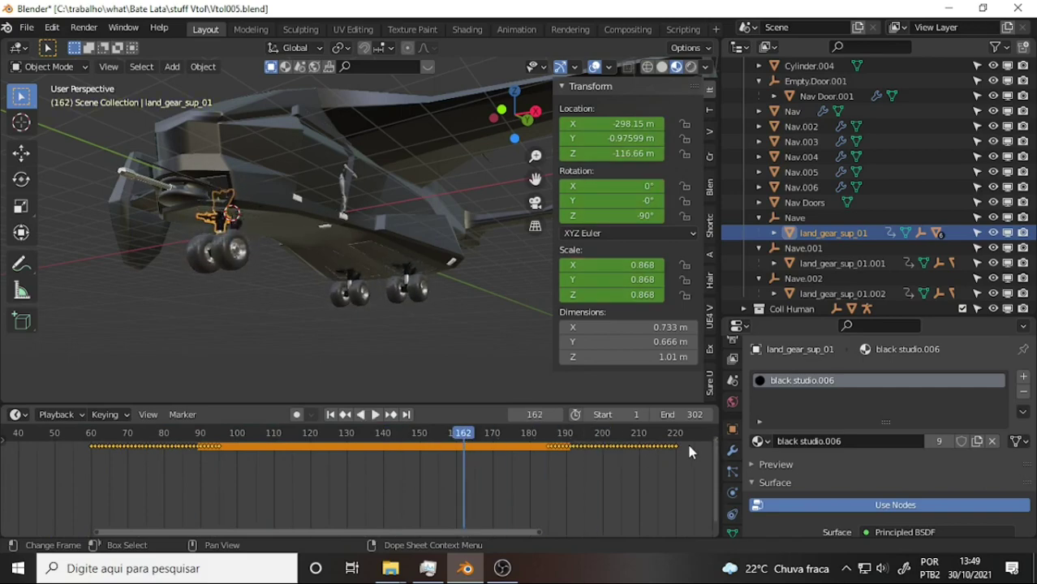
# Box-select the middle keyframes, cancel moving them, and replay from frame 106
pyautogui.click(690, 452)
pyautogui.moveTo(521, 485); pyautogui.dragTo(692, 451)
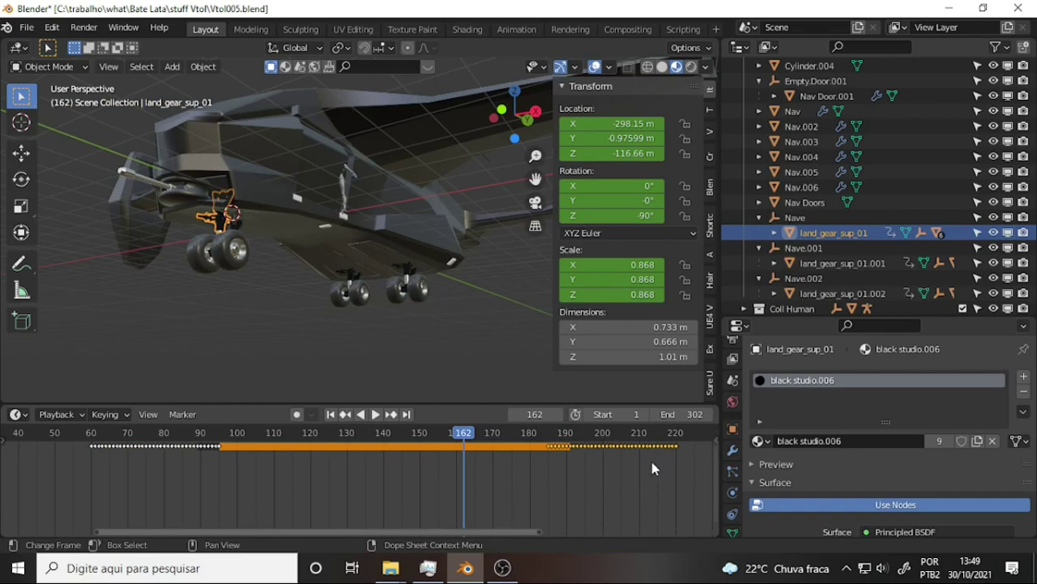
pyautogui.press('g')
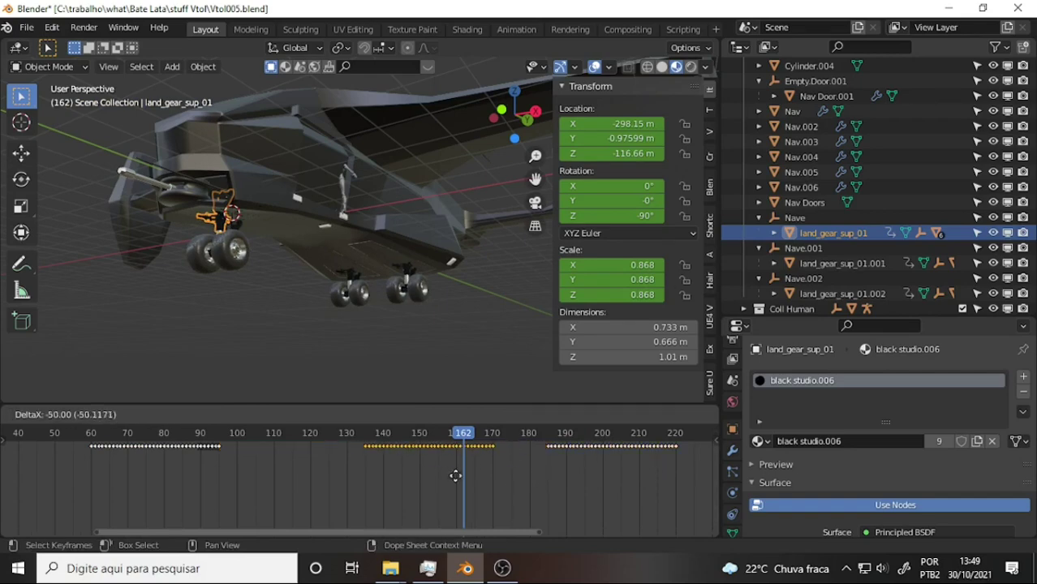
pyautogui.rightClick(464, 482)
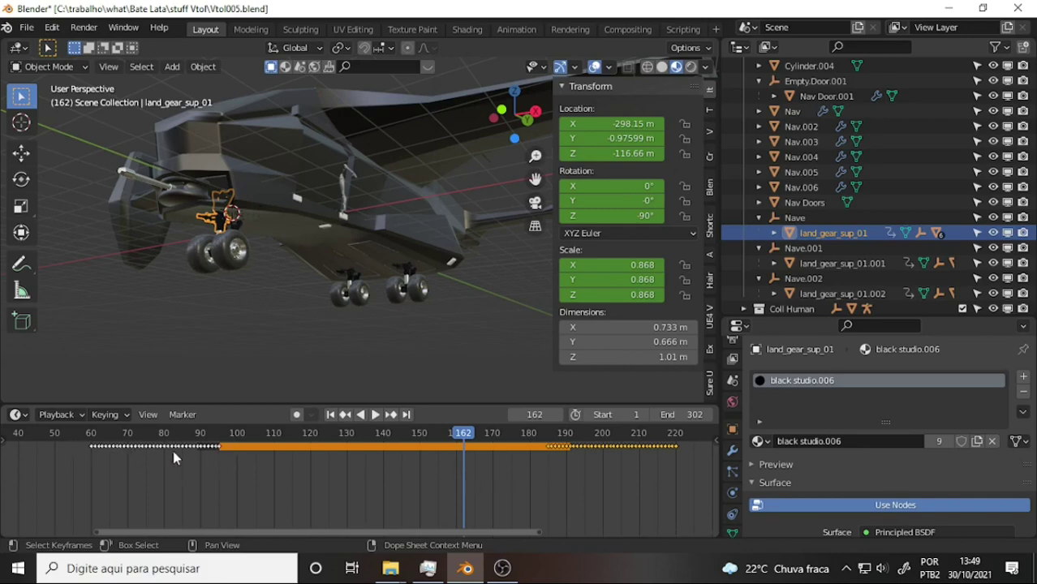
pyautogui.moveTo(467, 428)
pyautogui.mouseDown()
pyautogui.moveTo(163, 477)
pyautogui.moveTo(466, 463)
pyautogui.moveTo(276, 474)
pyautogui.moveTo(516, 448)
pyautogui.moveTo(235, 473)
pyautogui.moveTo(98, 468)
pyautogui.moveTo(325, 465)
pyautogui.mouseUp()
pyautogui.press('space')
# Return to Blender and switch the viewport to Solid shading
pyautogui.click(503, 570)
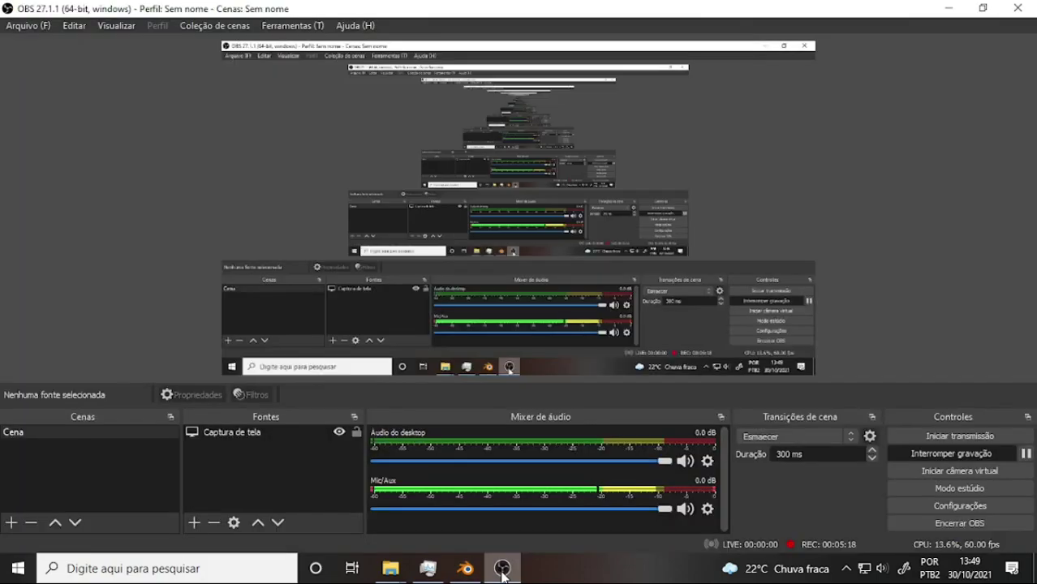
pyautogui.click(503, 570)
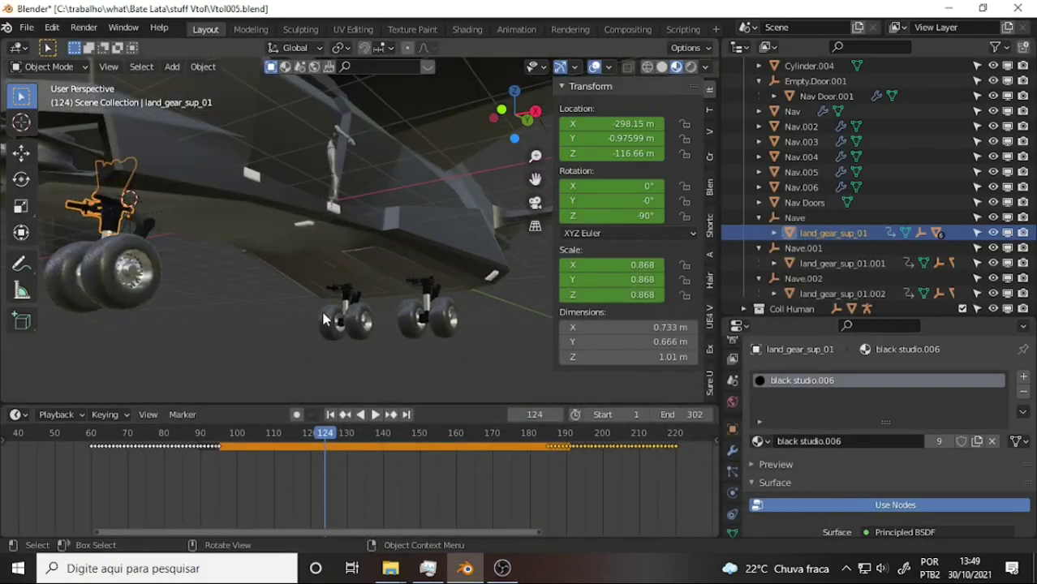
pyautogui.press('z')
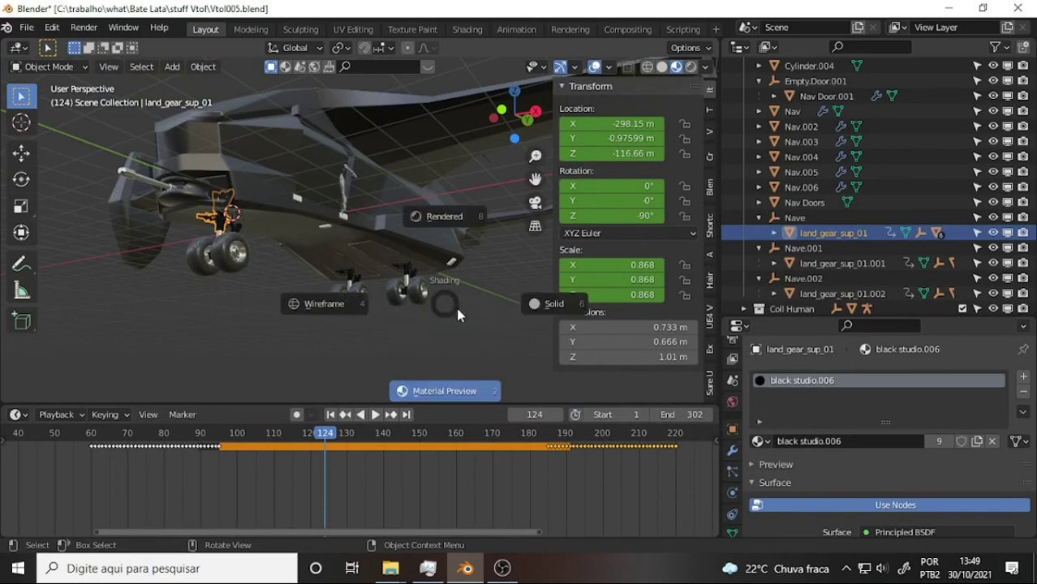
pyautogui.click(553, 306)
# Orbit to the front landing gear, scrub to frame 106, and select Nav Door.001
pyautogui.scroll(3, 471, 286)
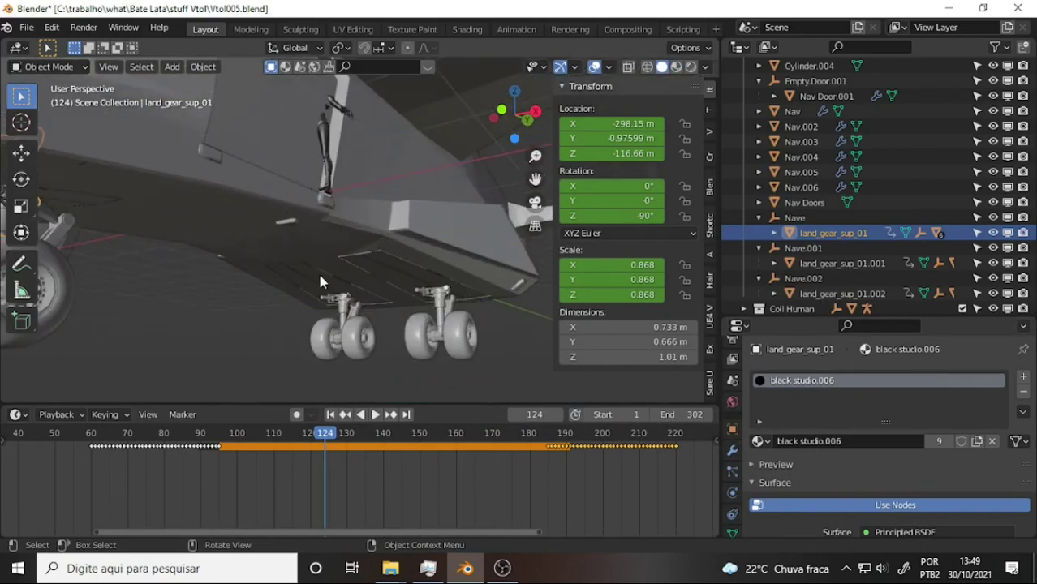
pyautogui.moveTo(318, 270); pyautogui.dragTo(371, 281, button='middle')
pyautogui.press('space')
pyautogui.moveTo(325, 438)
pyautogui.mouseDown()
pyautogui.moveTo(178, 436)
pyautogui.moveTo(259, 436)
pyautogui.mouseUp()
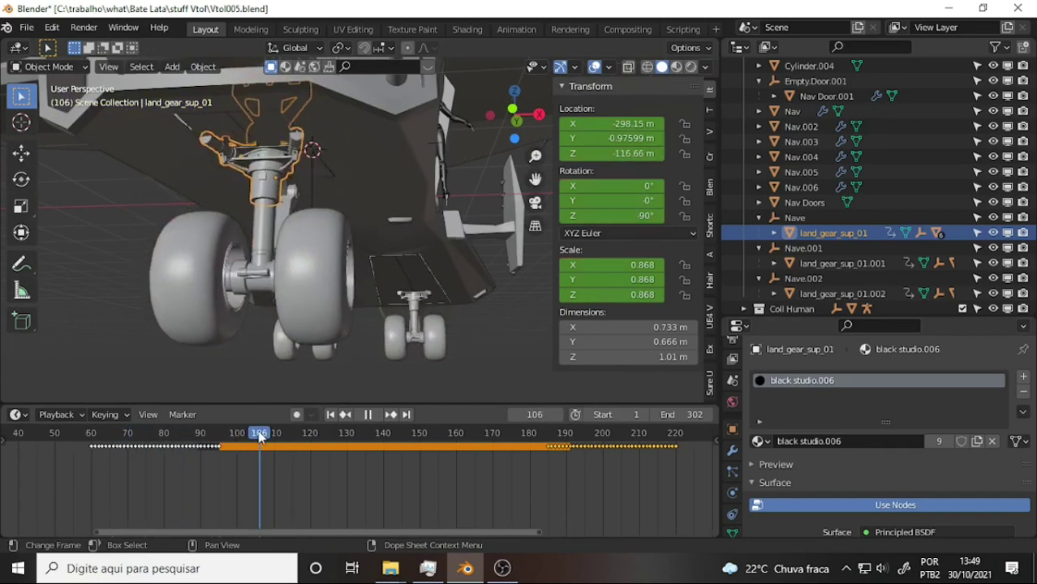
pyautogui.press('space')
pyautogui.click(273, 138)
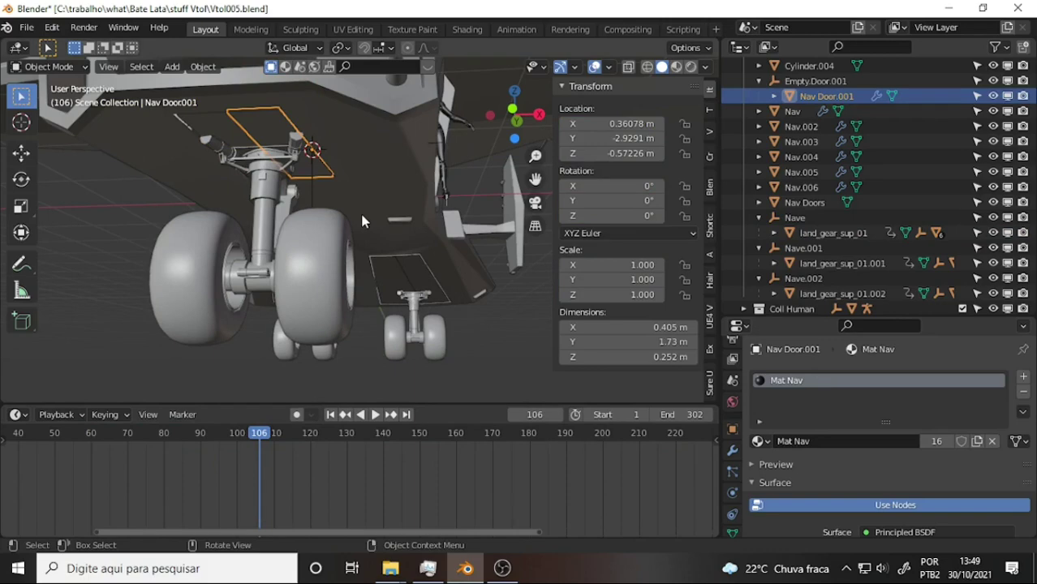
# Select Nav.002, isolate it in Local View with numpad /, and orbit until it's edge-on
pyautogui.click(214, 120)
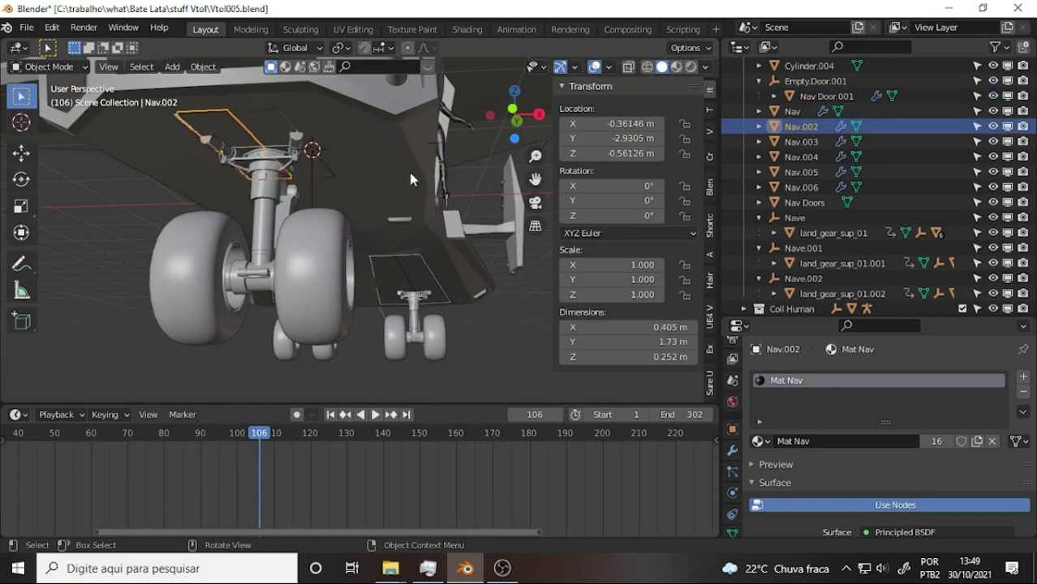
pyautogui.press('KP_Divide')
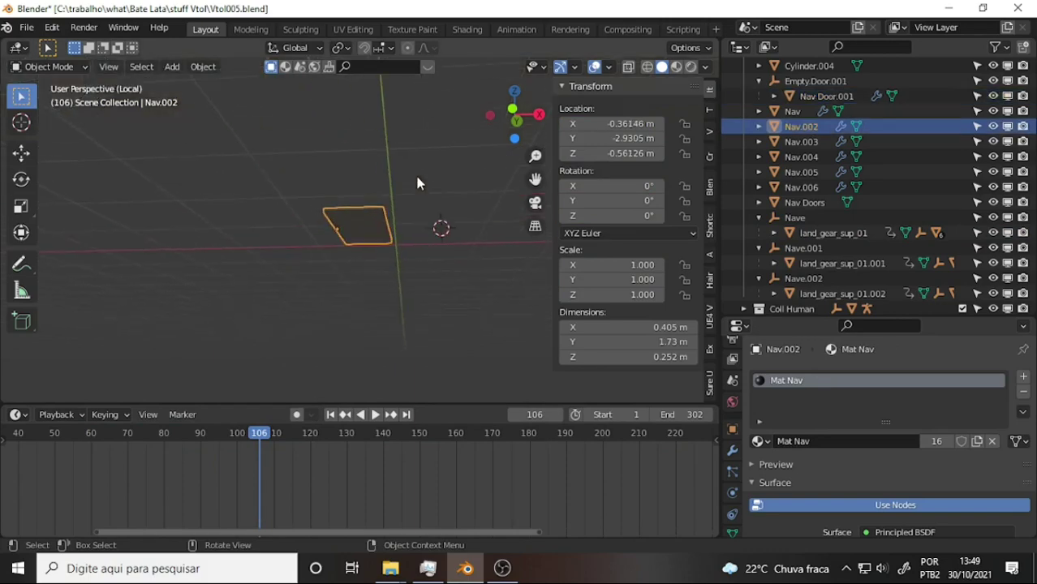
pyautogui.scroll(3, 410, 191)
pyautogui.moveTo(411, 199)
pyautogui.mouseDown(button='middle')
pyautogui.moveTo(352, 232)
pyautogui.moveTo(294, 295)
pyautogui.moveTo(353, 313)
pyautogui.moveTo(465, 297)
pyautogui.moveTo(385, 266)
pyautogui.moveTo(426, 258)
pyautogui.mouseUp(button='middle')
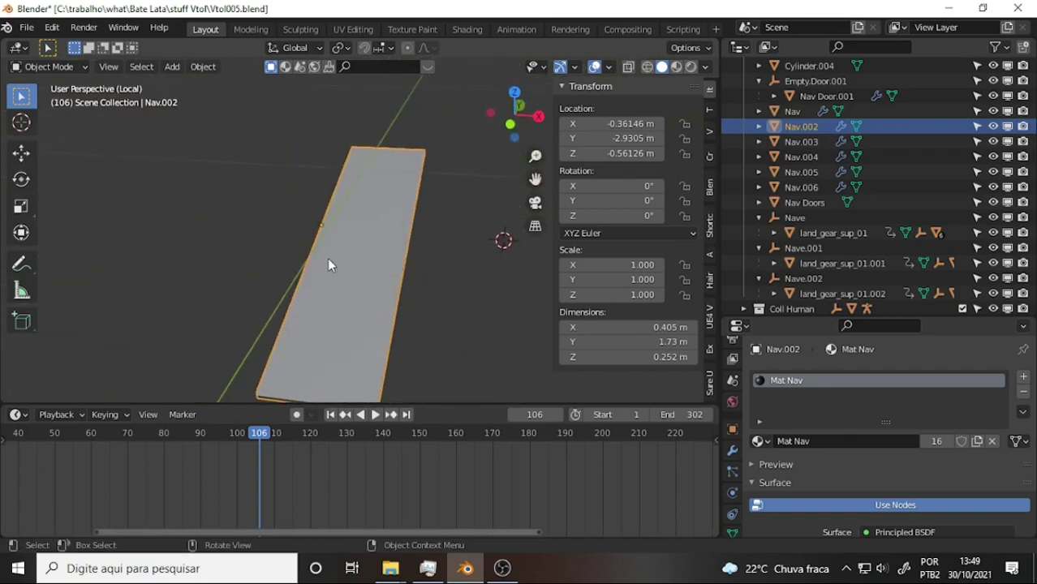
pyautogui.moveTo(257, 271)
pyautogui.mouseDown(button='middle')
pyautogui.moveTo(543, 243)
pyautogui.moveTo(491, 258)
pyautogui.moveTo(505, 244)
pyautogui.moveTo(370, 204)
pyautogui.moveTo(375, 212)
pyautogui.mouseUp(button='middle')
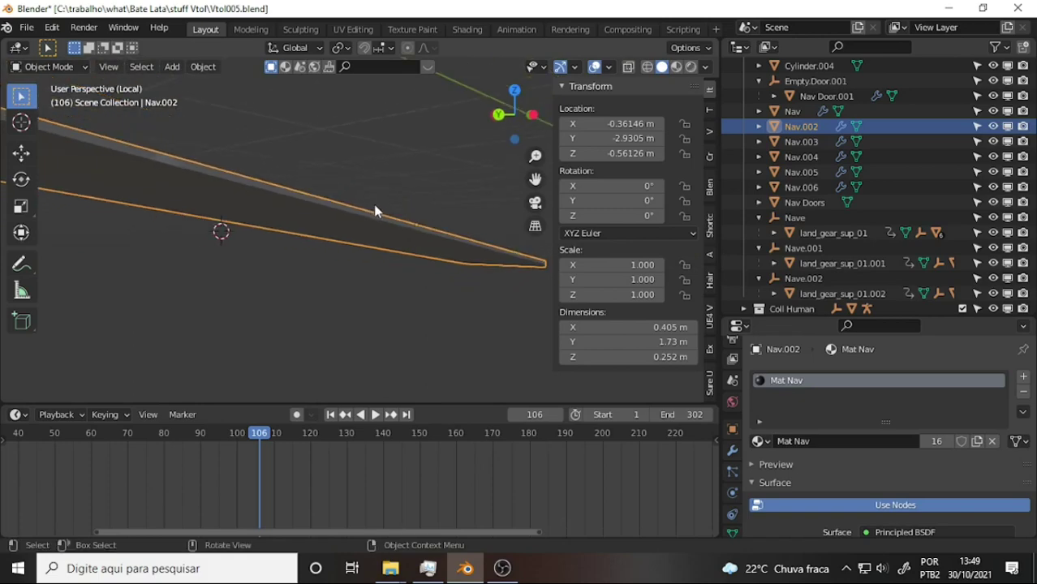
pyautogui.scroll(-1, 375, 211)
pyautogui.click(44, 66)
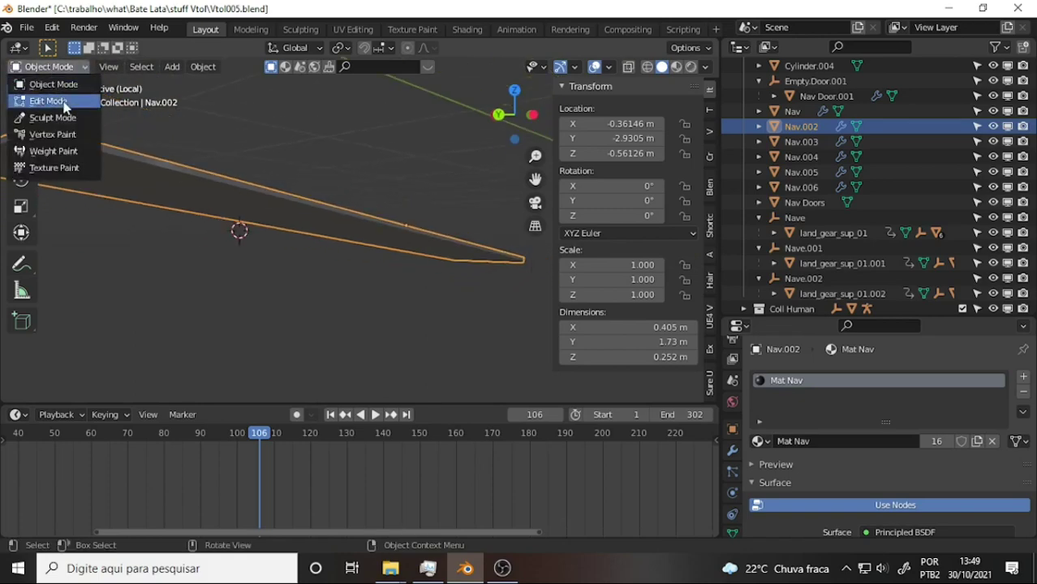
# In Edit Mode, select the panel's long top face and snap the 3D cursor to it
pyautogui.click(61, 101)
pyautogui.click(289, 198)
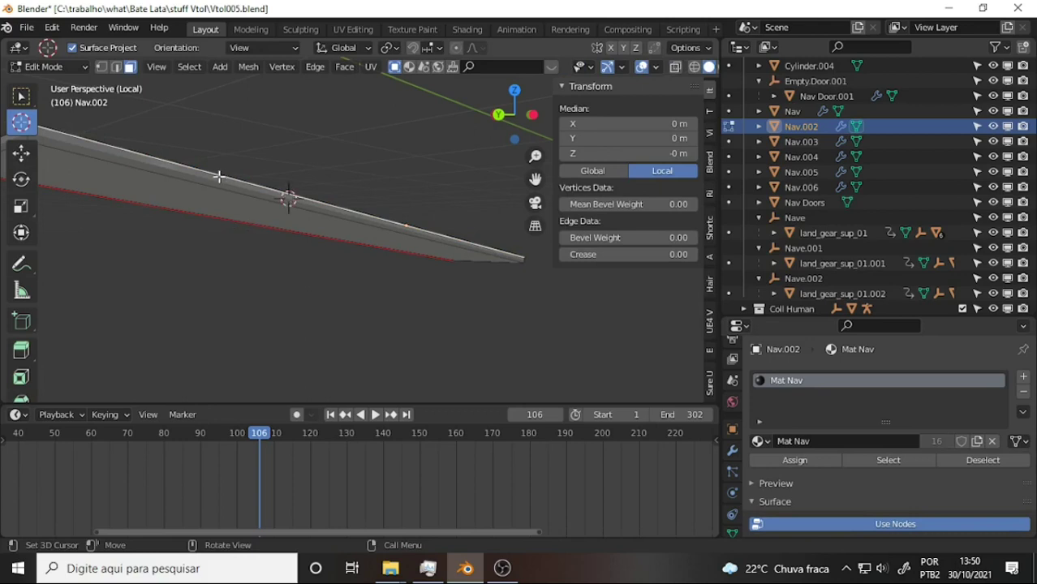
pyautogui.click(21, 96)
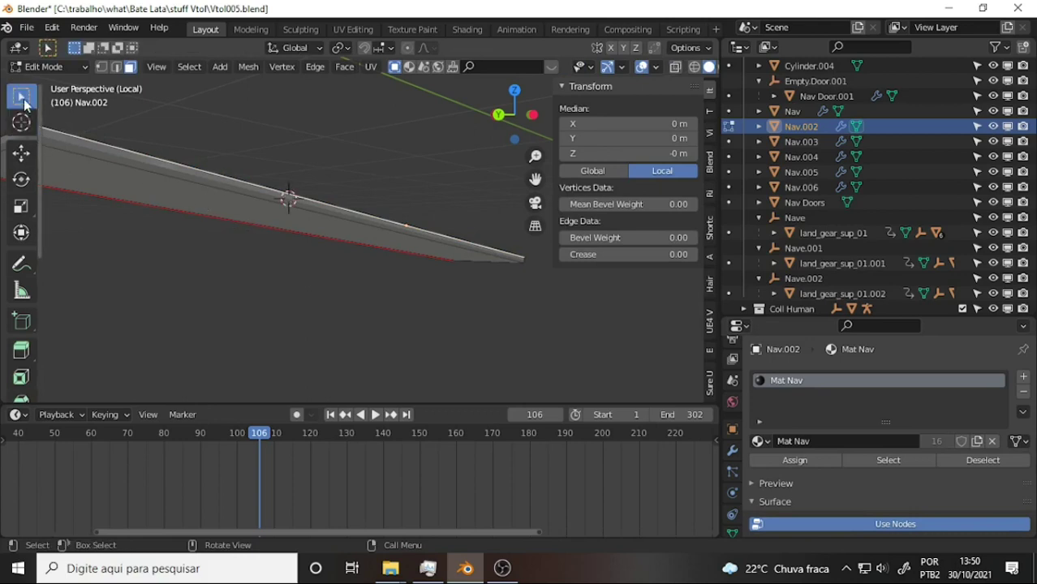
pyautogui.click(344, 211)
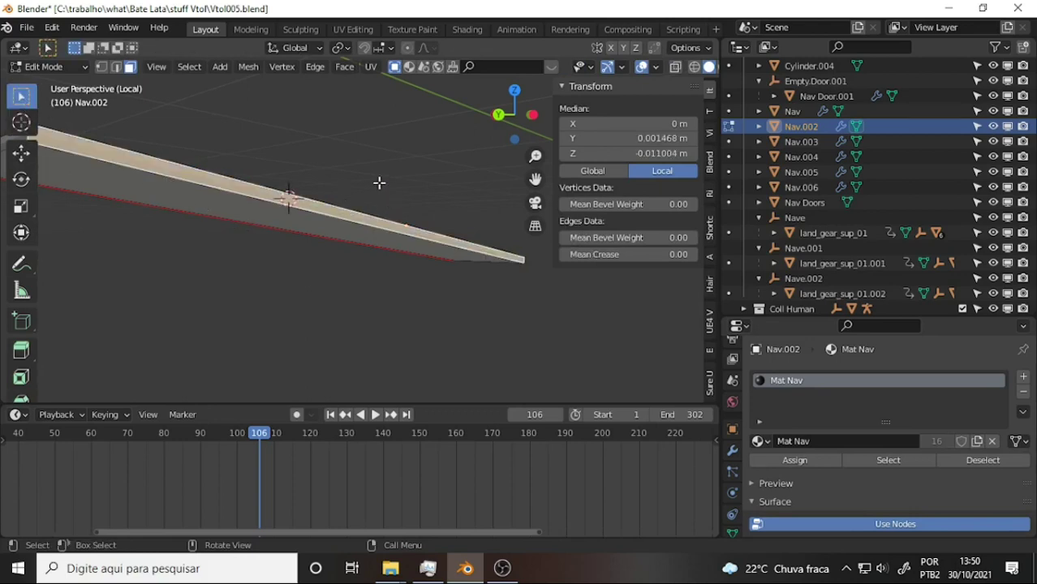
pyautogui.click(21, 123)
pyautogui.click(317, 116)
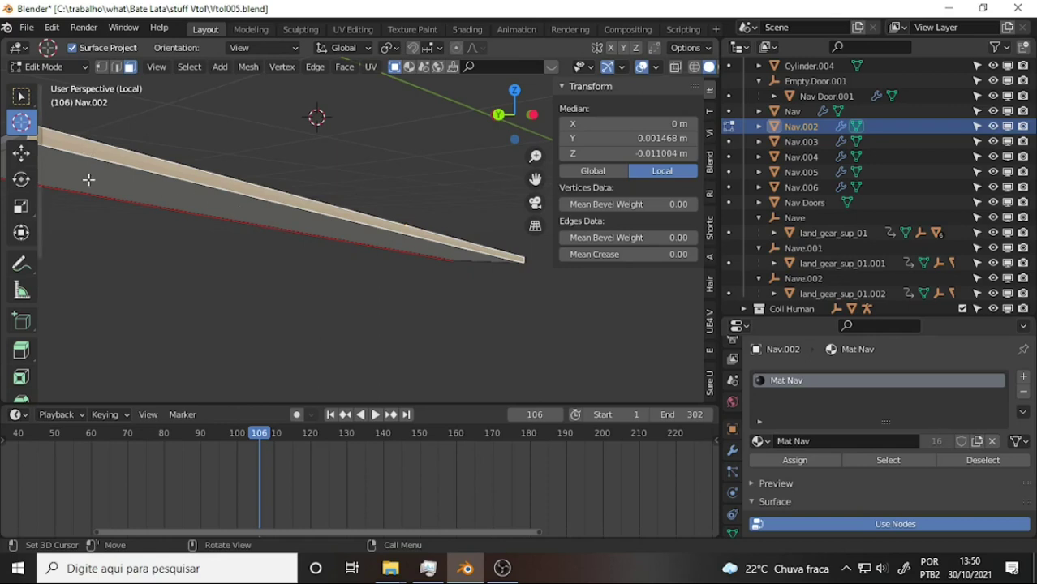
pyautogui.hotkey('shift', 's')
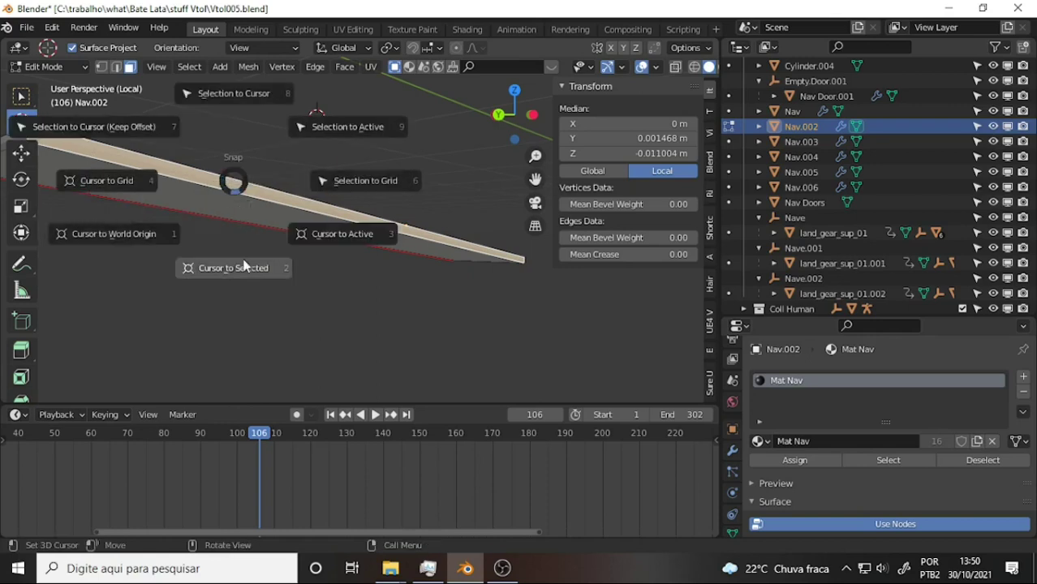
pyautogui.click(214, 273)
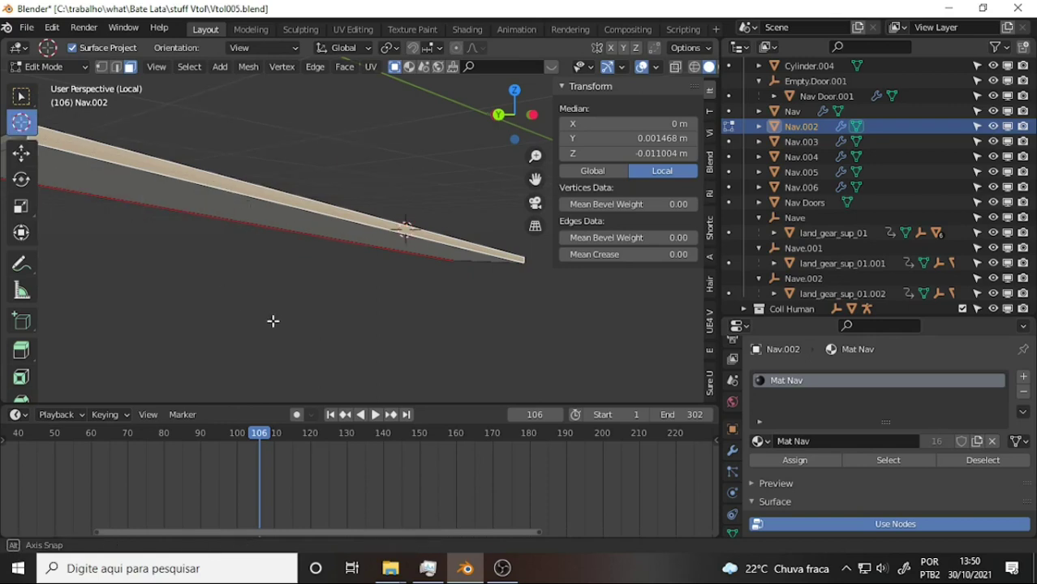
# Switch Nav.002 back to Object Mode and orbit to check the cursor position
pyautogui.moveTo(273, 322)
pyautogui.mouseDown(button='middle')
pyautogui.moveTo(39, 96)
pyautogui.moveTo(170, 381)
pyautogui.moveTo(137, 352)
pyautogui.moveTo(336, 307)
pyautogui.moveTo(301, 320)
pyautogui.mouseUp(button='middle')
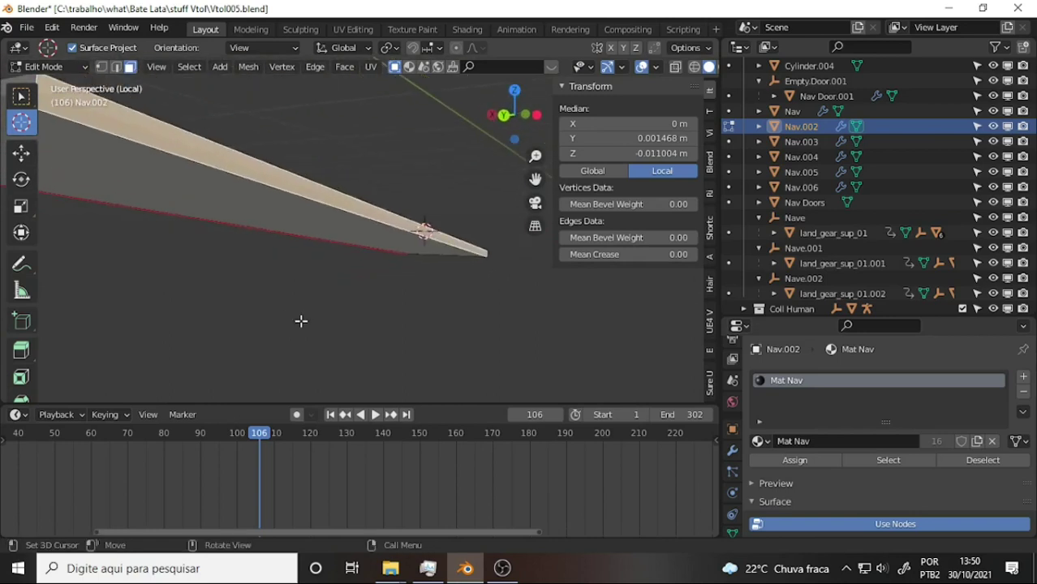
pyautogui.click(55, 70)
pyautogui.click(71, 83)
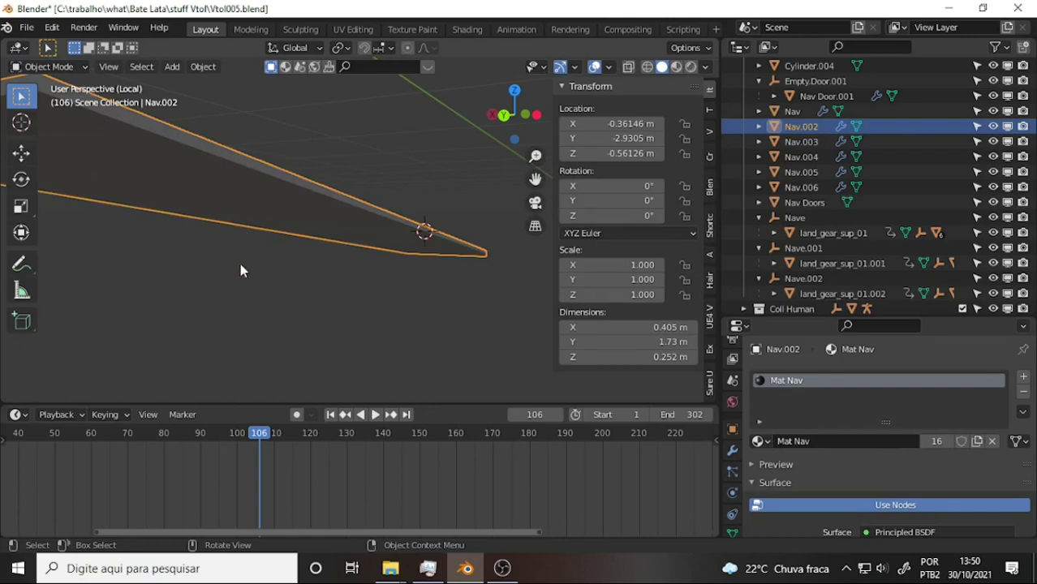
pyautogui.moveTo(246, 288)
pyautogui.mouseDown(button='middle')
pyautogui.moveTo(175, 226)
pyautogui.moveTo(219, 253)
pyautogui.mouseUp(button='middle')
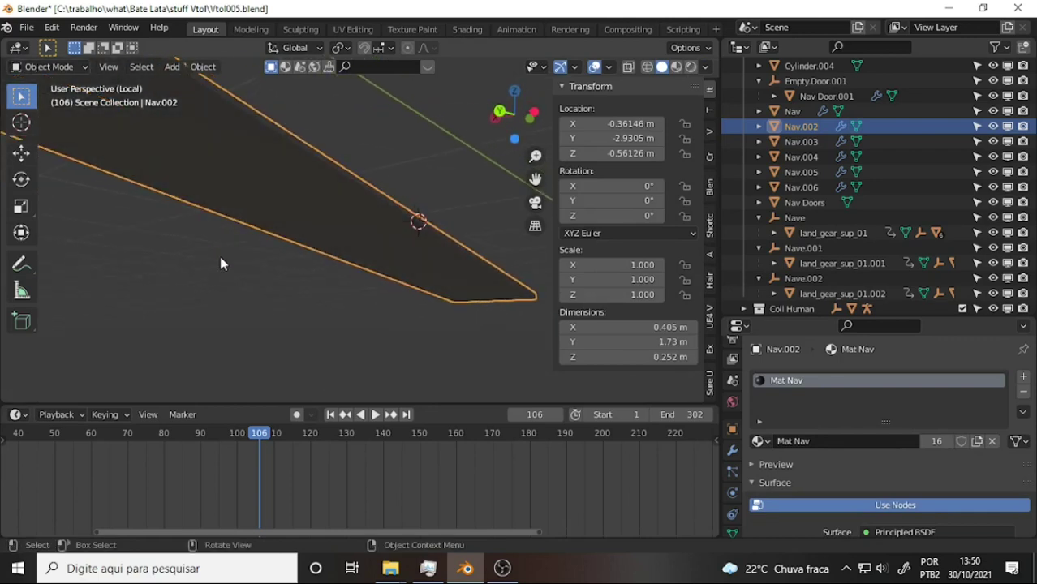
# Set Nav.002's origin to the 3D cursor on its hinge edge
pyautogui.click(203, 66)
pyautogui.moveTo(224, 99)
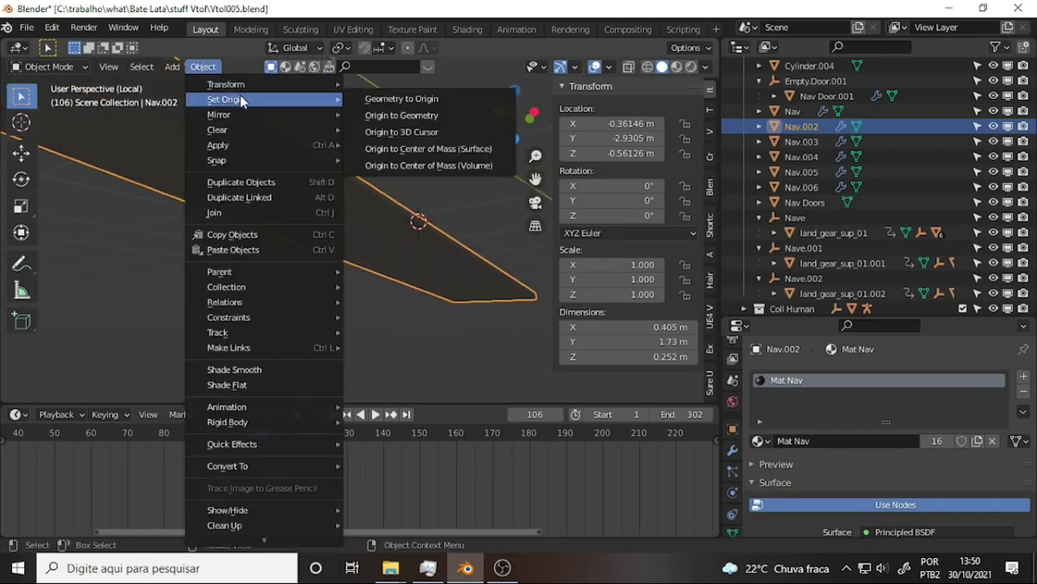
pyautogui.click(390, 131)
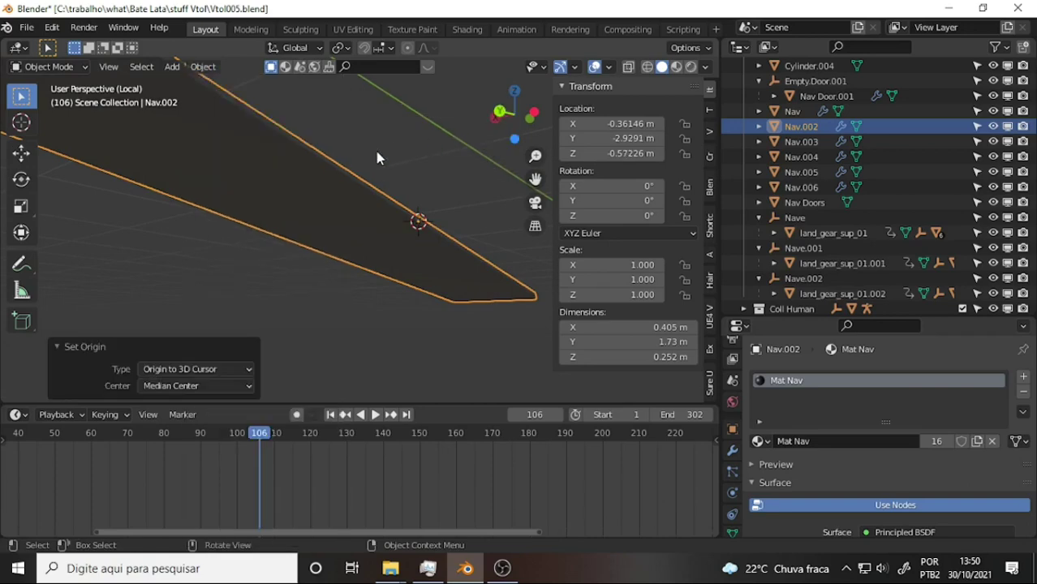
pyautogui.moveTo(375, 157)
pyautogui.mouseDown(button='middle')
pyautogui.moveTo(329, 215)
pyautogui.moveTo(139, 307)
pyautogui.moveTo(109, 250)
pyautogui.moveTo(103, 151)
pyautogui.moveTo(112, 169)
pyautogui.moveTo(268, 198)
pyautogui.mouseUp(button='middle')
pyautogui.scroll(1, 268, 198)
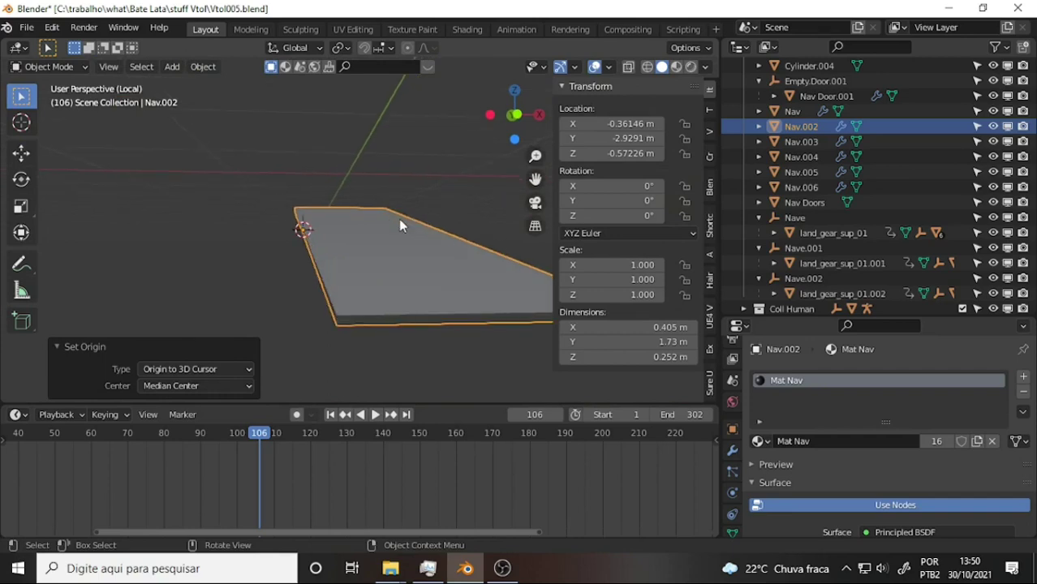
# Test-rotate the plate about local Y, X and Z, cancel, and check the origin sits on the edge
pyautogui.press('r')
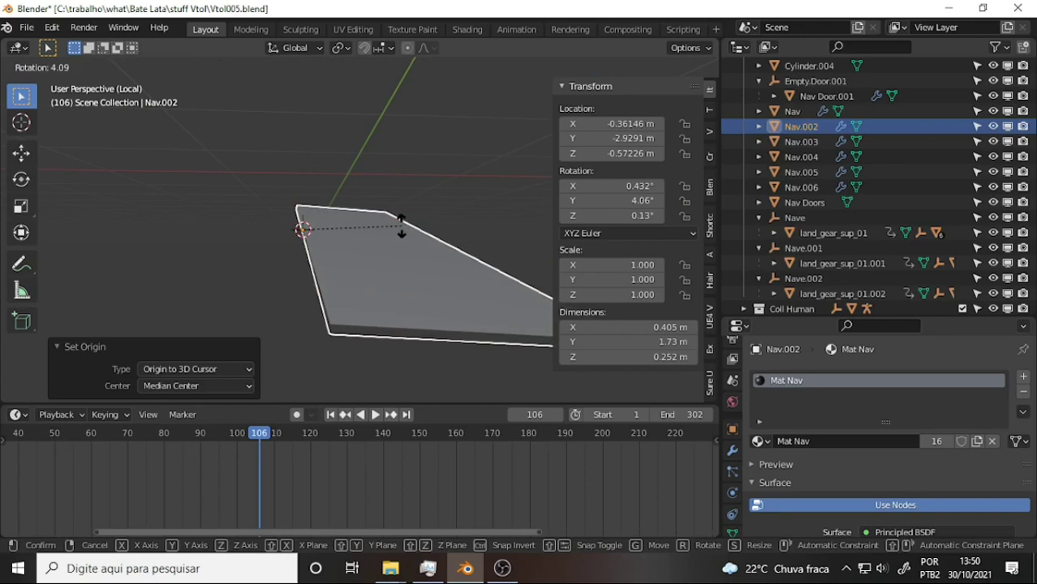
pyautogui.press('y')
pyautogui.press('y')
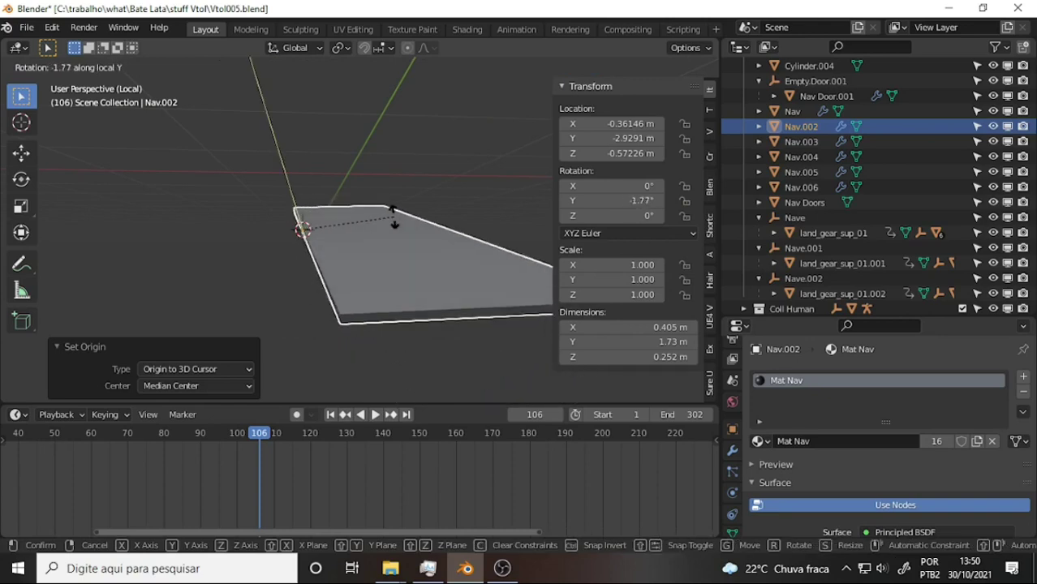
pyautogui.press('x')
pyautogui.press('x')
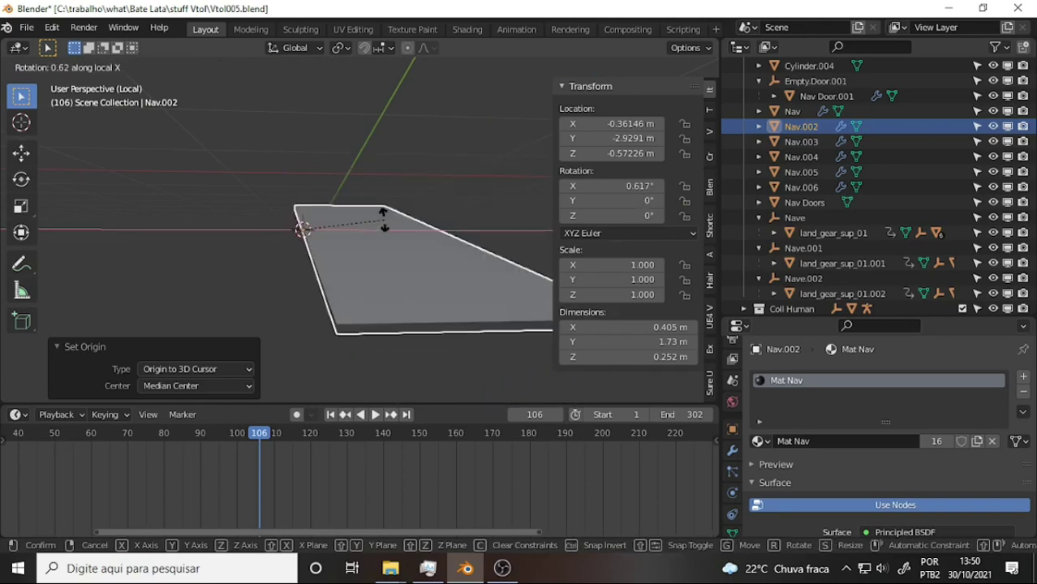
pyautogui.press('z')
pyautogui.press('z')
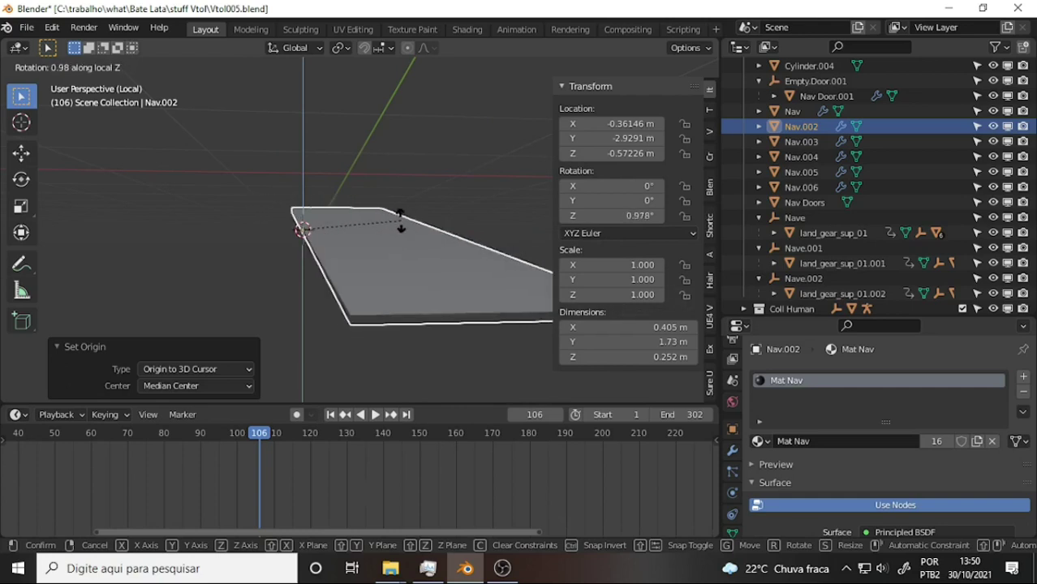
pyautogui.press('y')
pyautogui.press('y')
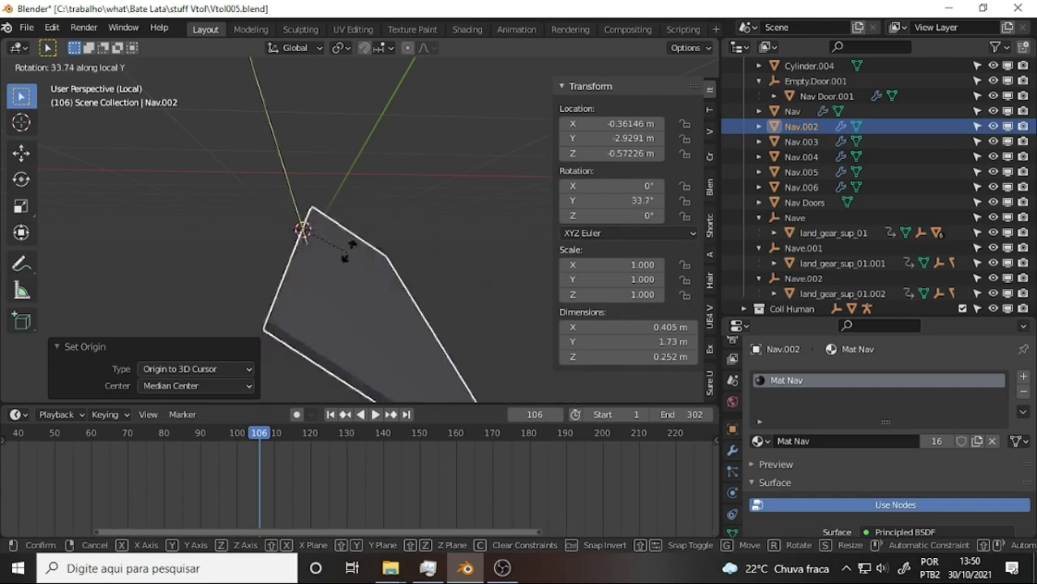
pyautogui.press('Escape')
pyautogui.moveTo(301, 224)
pyautogui.mouseDown(button='middle')
pyautogui.moveTo(227, 219)
pyautogui.moveTo(449, 211)
pyautogui.moveTo(432, 225)
pyautogui.mouseUp(button='middle')
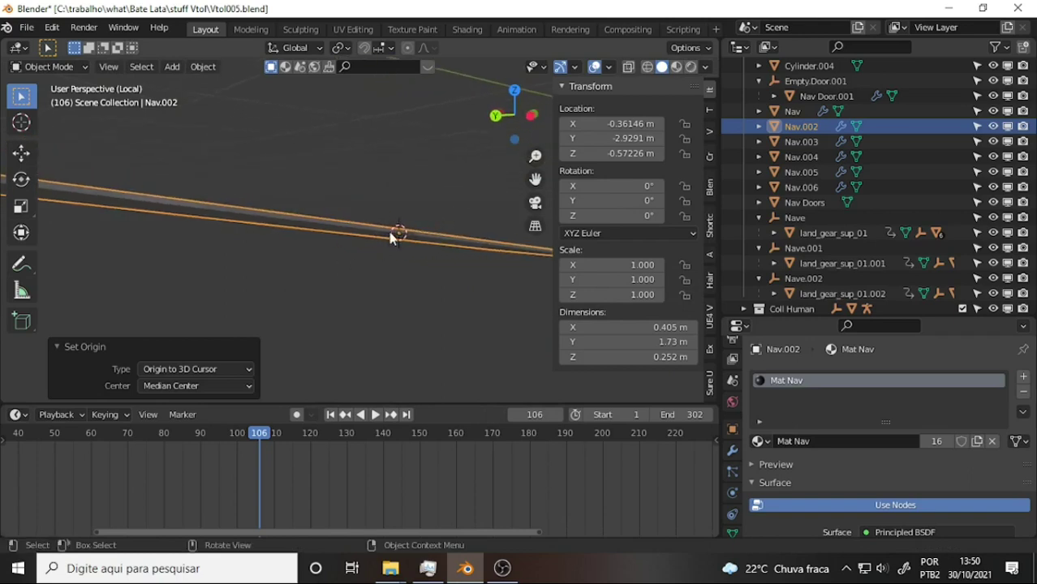
pyautogui.scroll(2, 393, 203)
pyautogui.scroll(1, 394, 205)
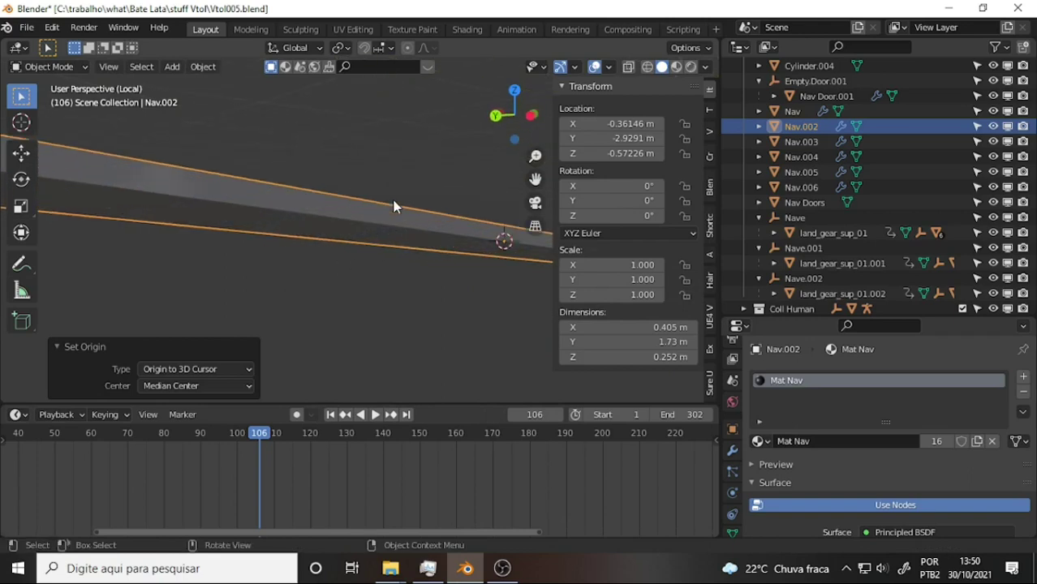
pyautogui.moveTo(394, 204)
pyautogui.mouseDown(button='middle')
pyautogui.moveTo(377, 192)
pyautogui.moveTo(211, 239)
pyautogui.moveTo(180, 232)
pyautogui.moveTo(200, 221)
pyautogui.moveTo(198, 193)
pyautogui.moveTo(206, 240)
pyautogui.mouseUp(button='middle')
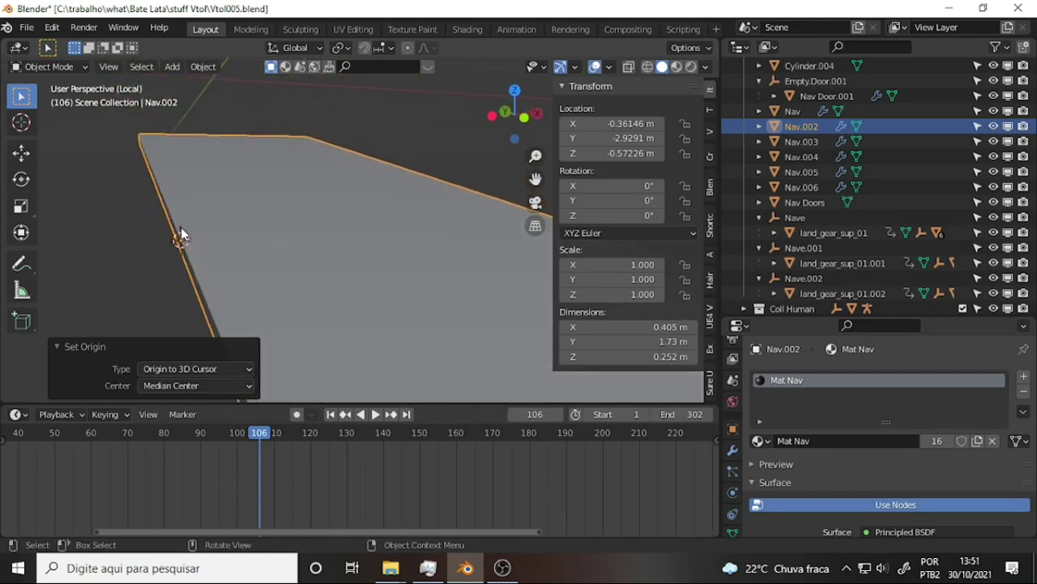
pyautogui.moveTo(272, 231); pyautogui.dragTo(272, 240, button='middle')
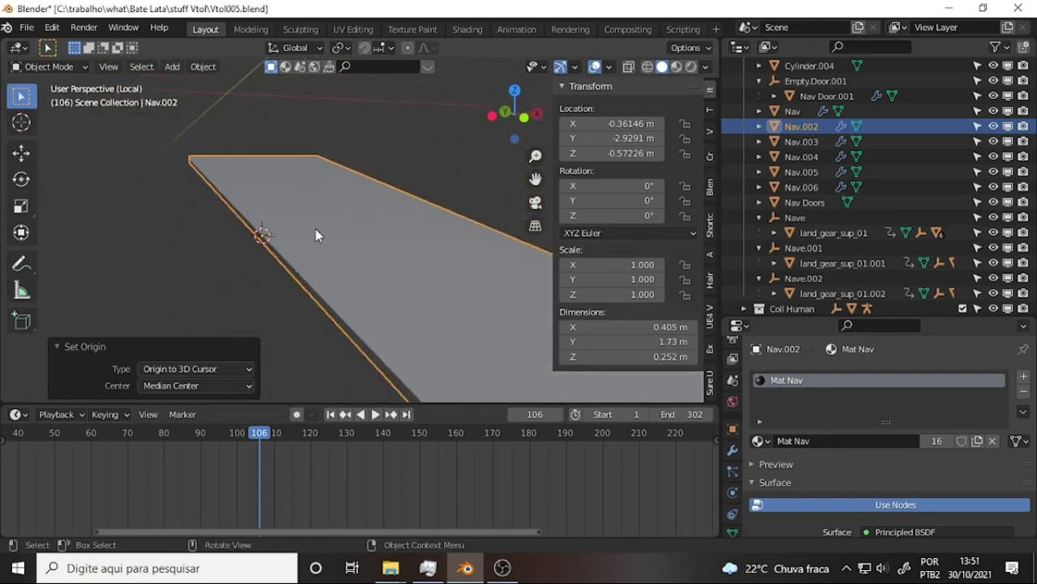
pyautogui.scroll(-2, 315, 229)
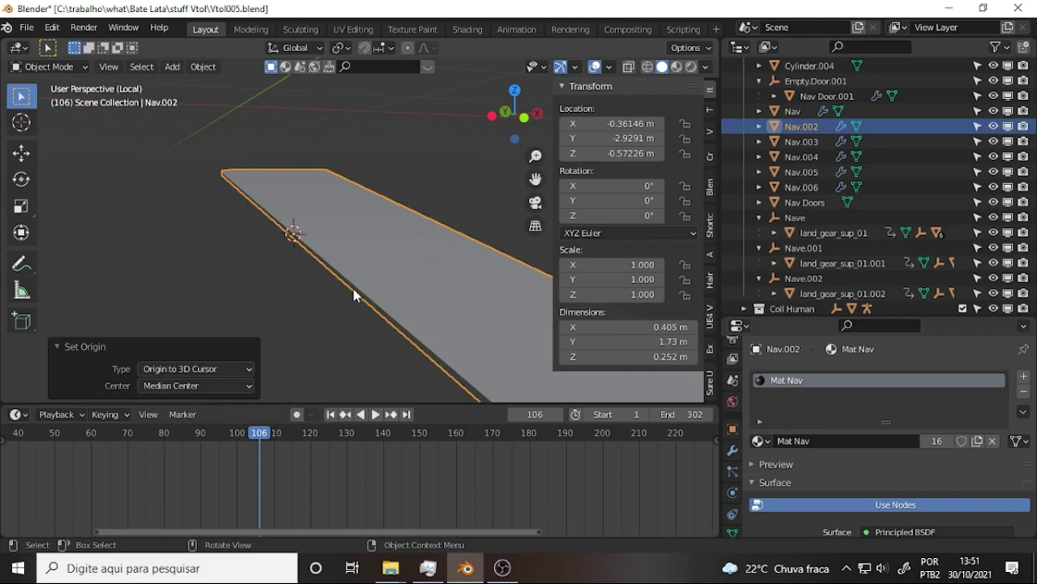
# Add a Plain Axes empty at the 3D cursor on the door hinge
pyautogui.hotkey('shift', 'a')
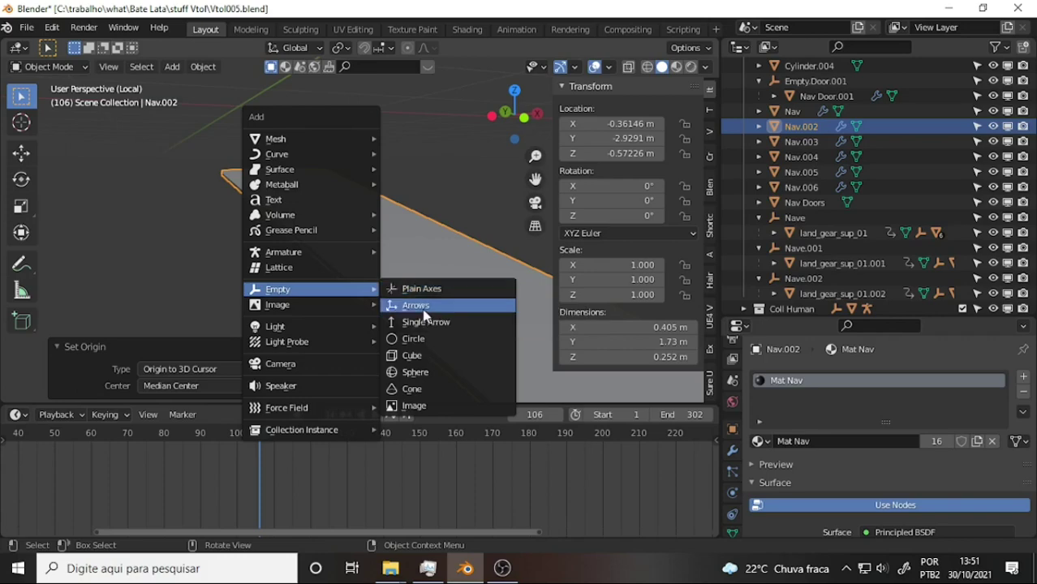
pyautogui.click(418, 287)
pyautogui.moveTo(395, 232)
pyautogui.mouseDown(button='middle')
pyautogui.moveTo(362, 271)
pyautogui.moveTo(356, 297)
pyautogui.moveTo(320, 276)
pyautogui.moveTo(416, 216)
pyautogui.moveTo(350, 164)
pyautogui.moveTo(420, 174)
pyautogui.moveTo(414, 187)
pyautogui.mouseUp(button='middle')
# Turn the empty -2.89° in Top view and tilt it about -7.98° in Right view
pyautogui.press('KP_7')
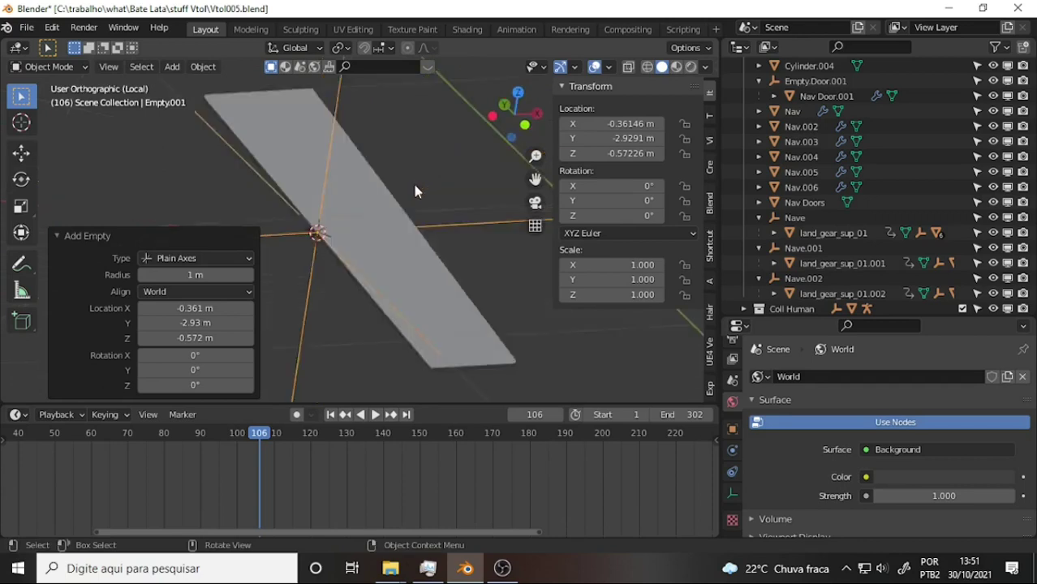
pyautogui.press('r')
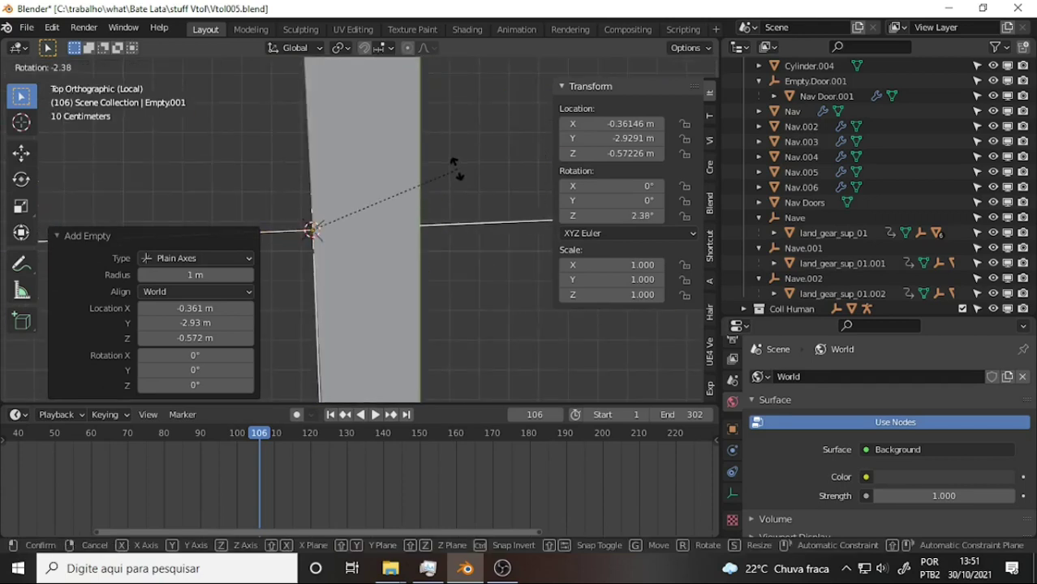
pyautogui.click(456, 171)
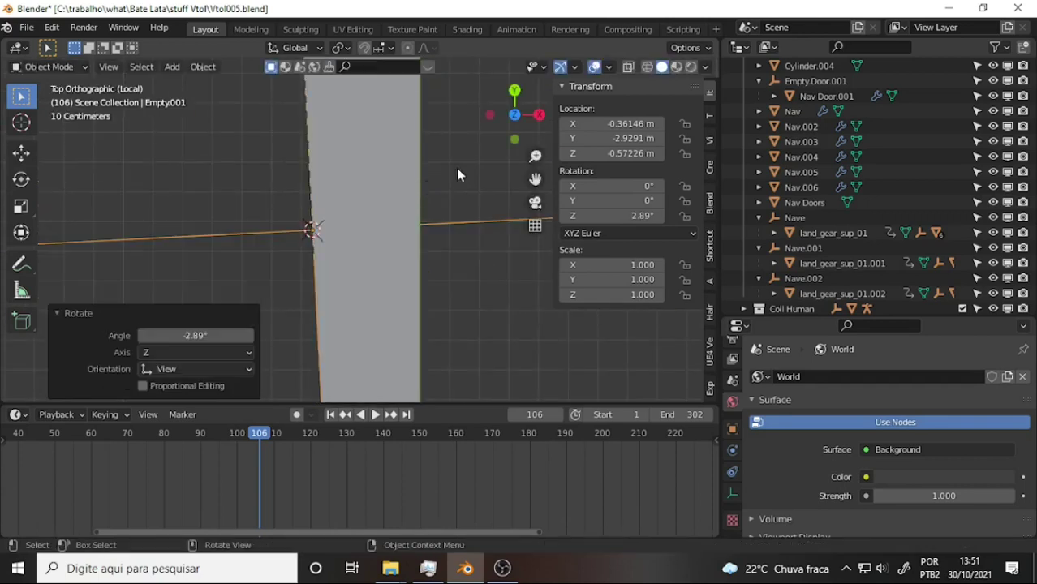
pyautogui.press('KP_3')
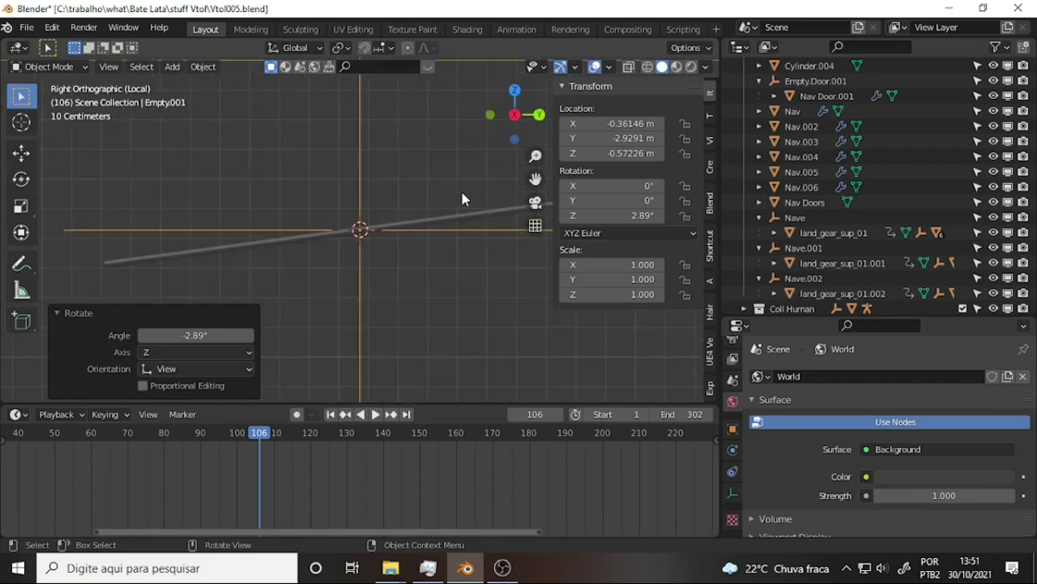
pyautogui.press('r')
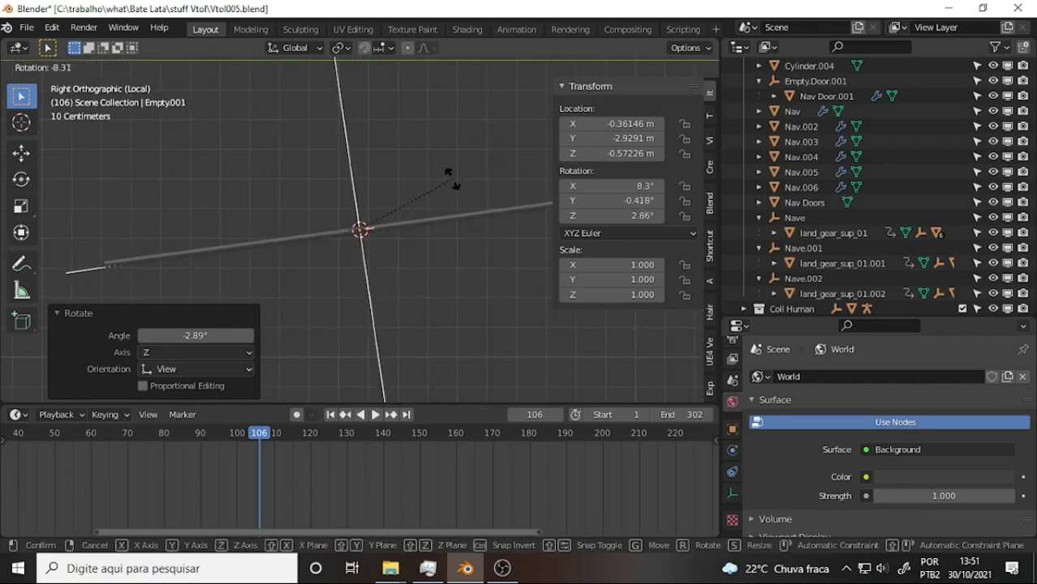
pyautogui.click(451, 176)
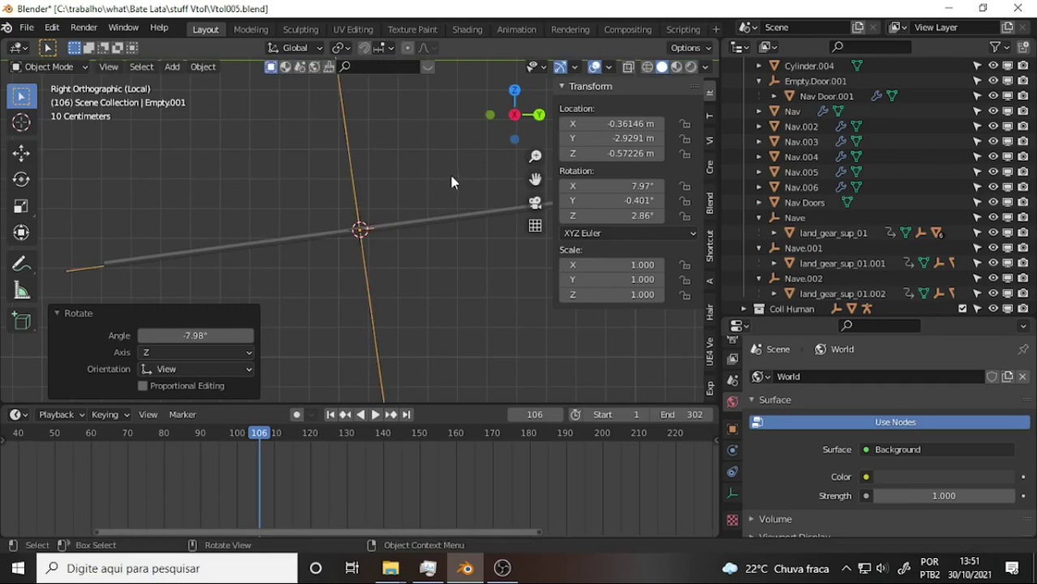
pyautogui.moveTo(720, 150); pyautogui.dragTo(873, 150)
pyautogui.moveTo(376, 209)
pyautogui.mouseDown(button='middle')
pyautogui.moveTo(487, 235)
pyautogui.moveTo(557, 229)
pyautogui.moveTo(547, 227)
pyautogui.mouseUp(button='middle')
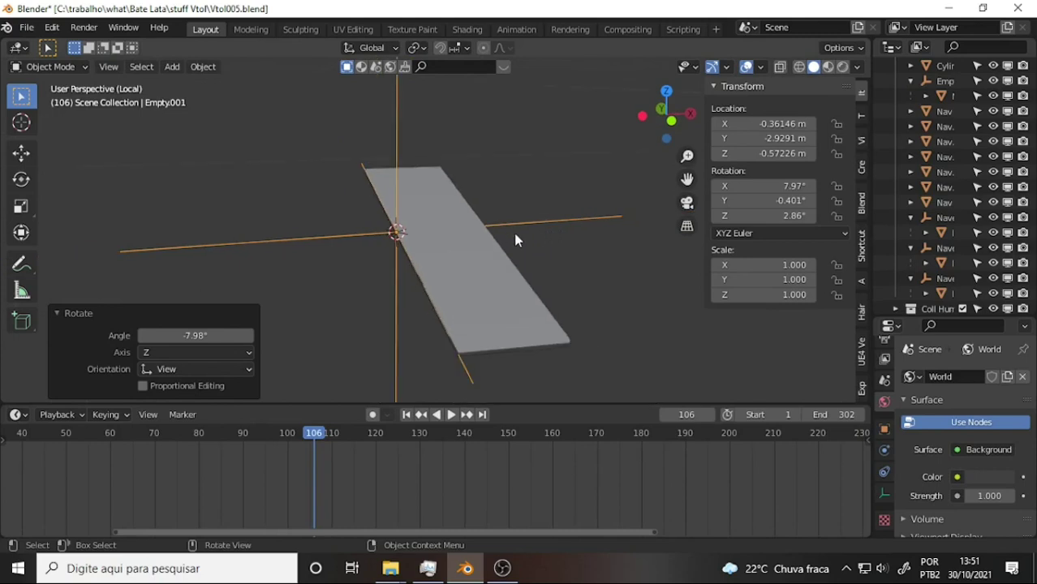
# Parent the Nav.002 plate to Empty.001 with Keep Transform
pyautogui.click(489, 267)
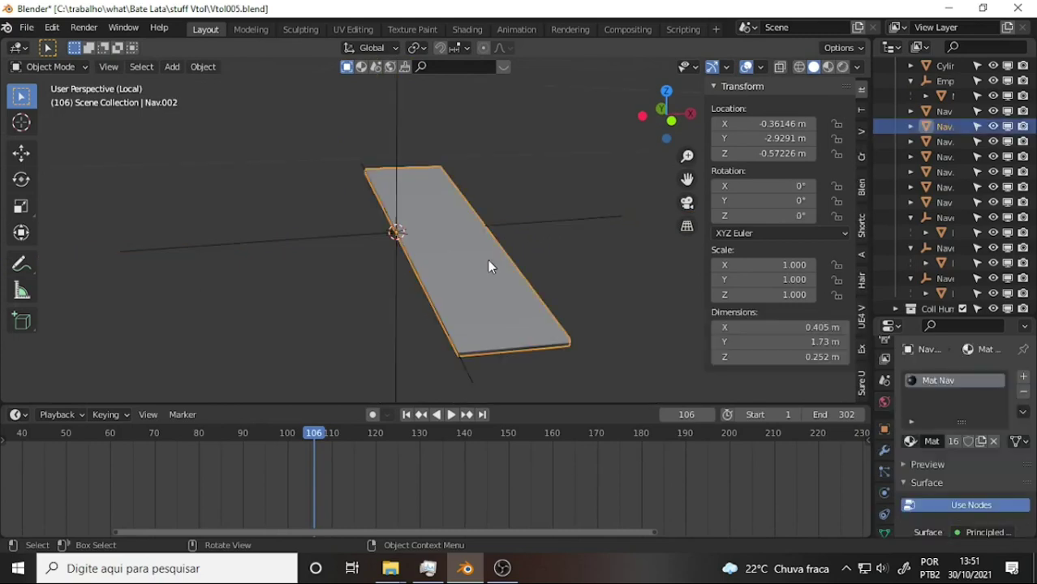
pyautogui.keyDown('shift'); pyautogui.click(390, 127); pyautogui.keyUp('shift')
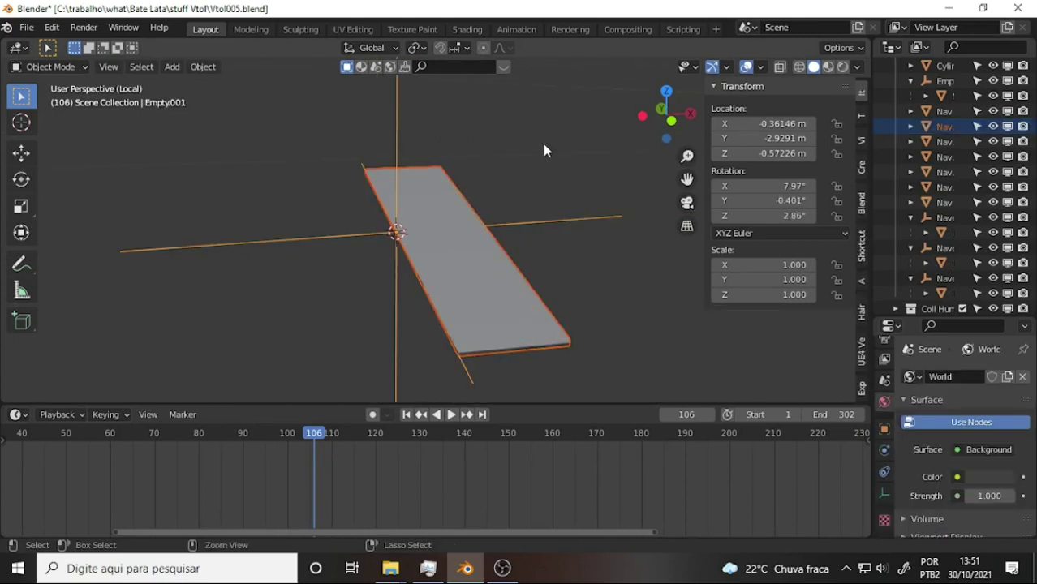
pyautogui.hotkey('ctrl', 'p')
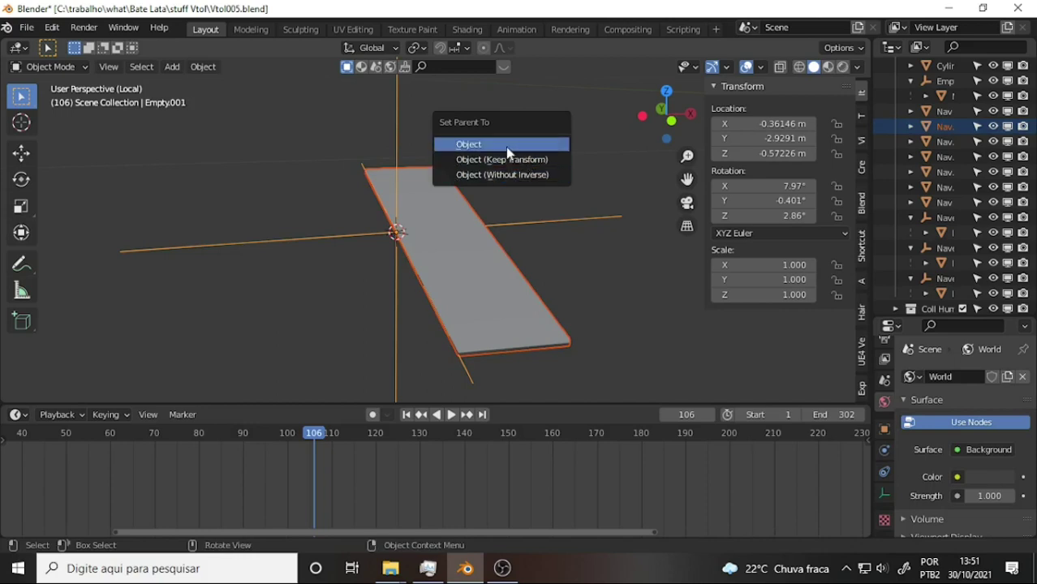
pyautogui.click(509, 160)
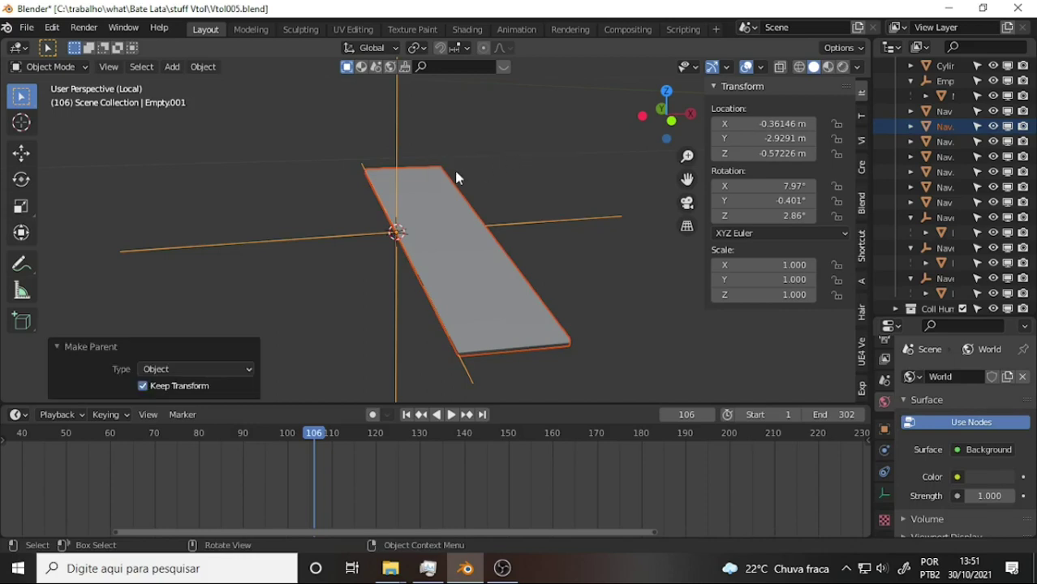
# Test-swing the empty around its local Y axis, then cancel
pyautogui.click(398, 153)
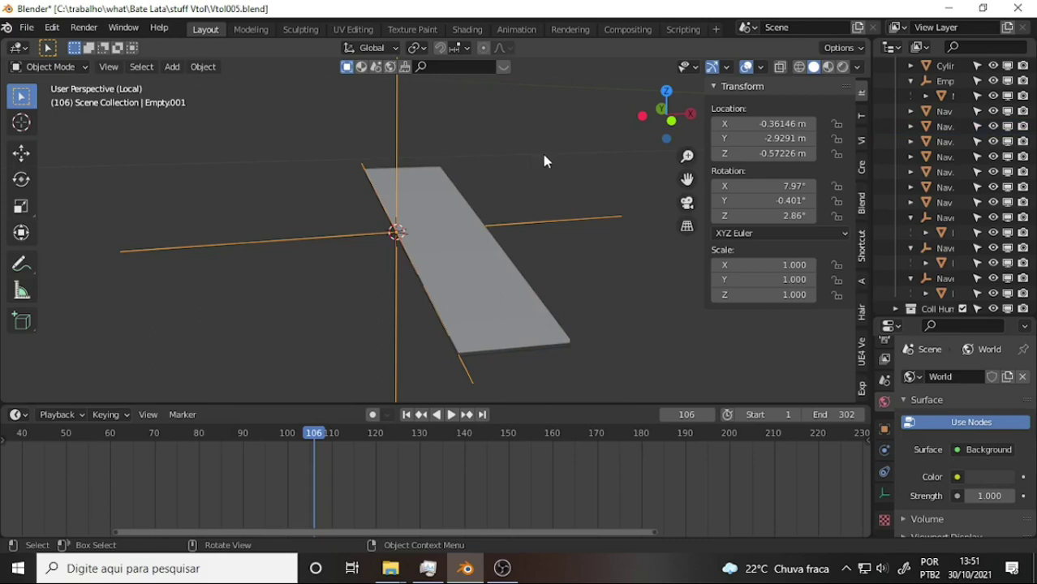
pyautogui.press('r')
pyautogui.press('y')
pyautogui.press('y')
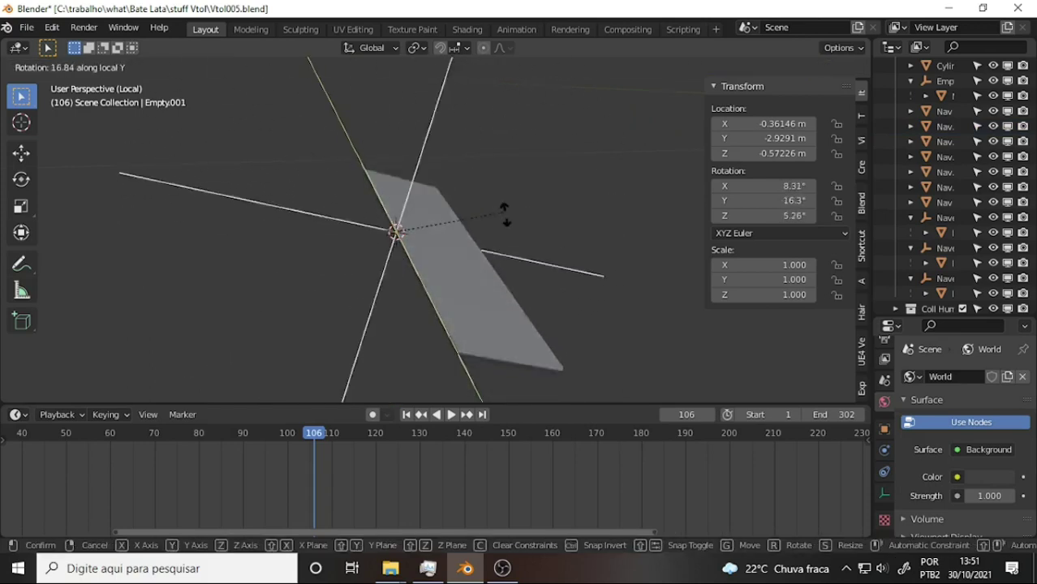
pyautogui.press('Escape')
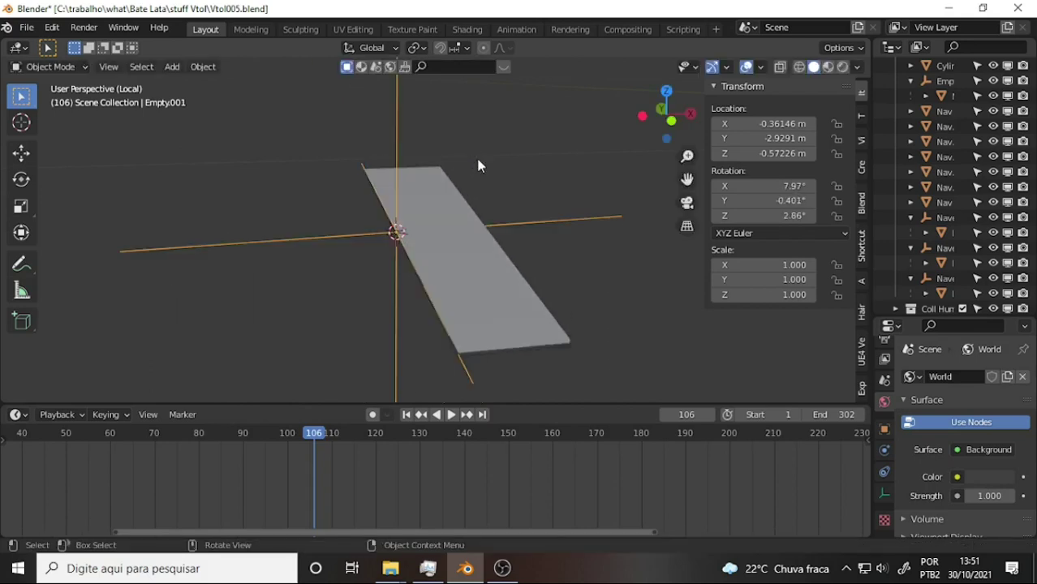
# Move the 3D cursor away from the hinge and return to the Select Box tool
pyautogui.click(21, 122)
pyautogui.click(135, 147)
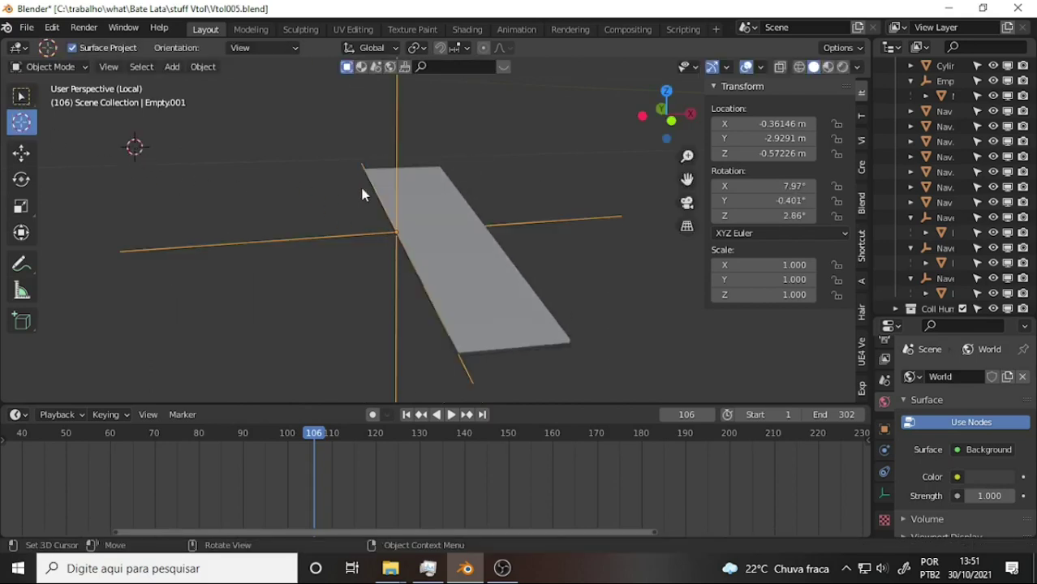
pyautogui.click(26, 98)
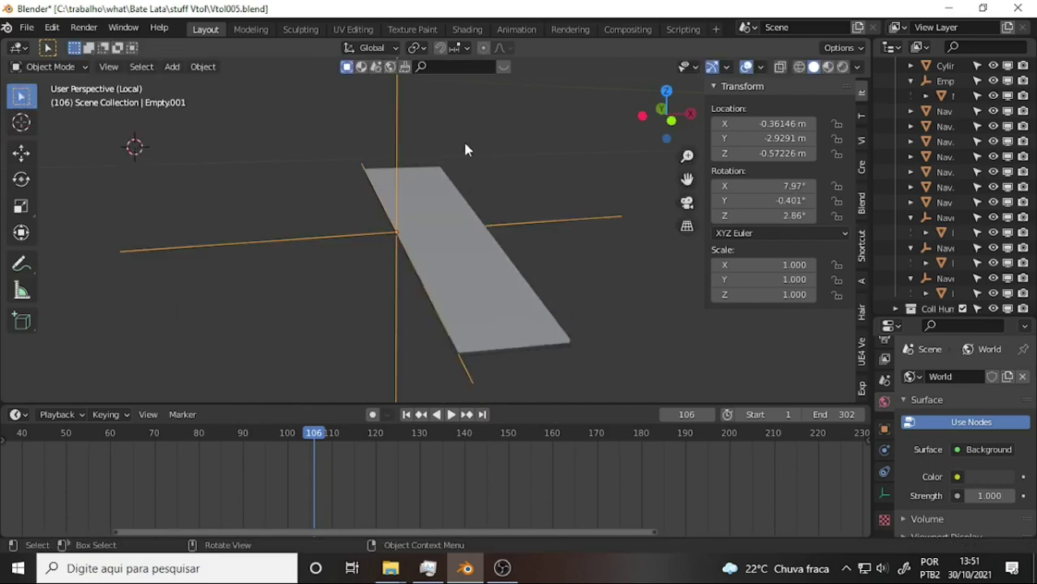
# Drag Empty.001 into the Coll Nav collection in the Outliner
pyautogui.moveTo(505, 144)
pyautogui.mouseDown(button='middle')
pyautogui.moveTo(415, 152)
pyautogui.moveTo(420, 137)
pyautogui.mouseUp(button='middle')
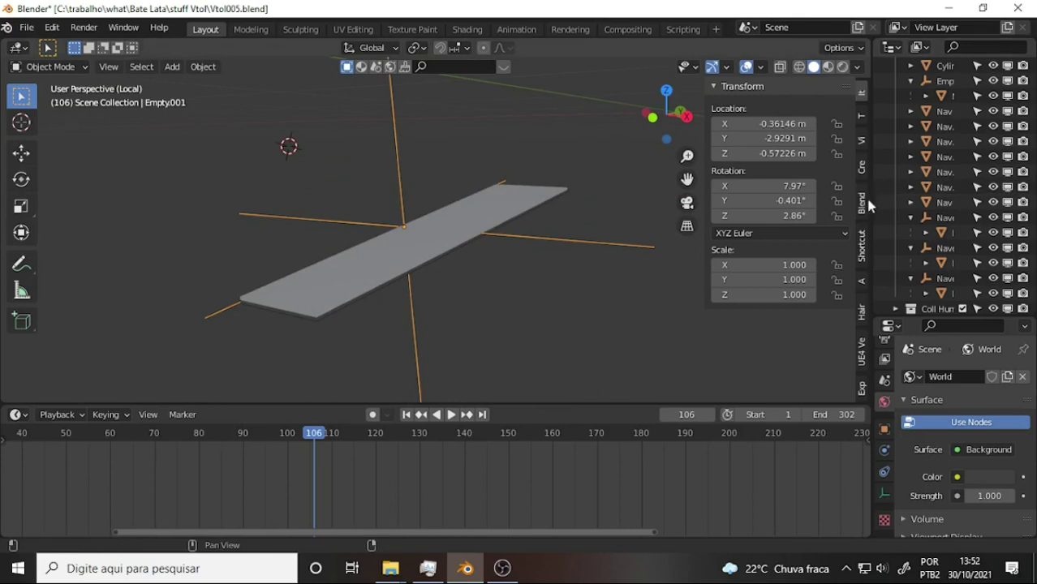
pyautogui.moveTo(870, 196); pyautogui.dragTo(647, 196)
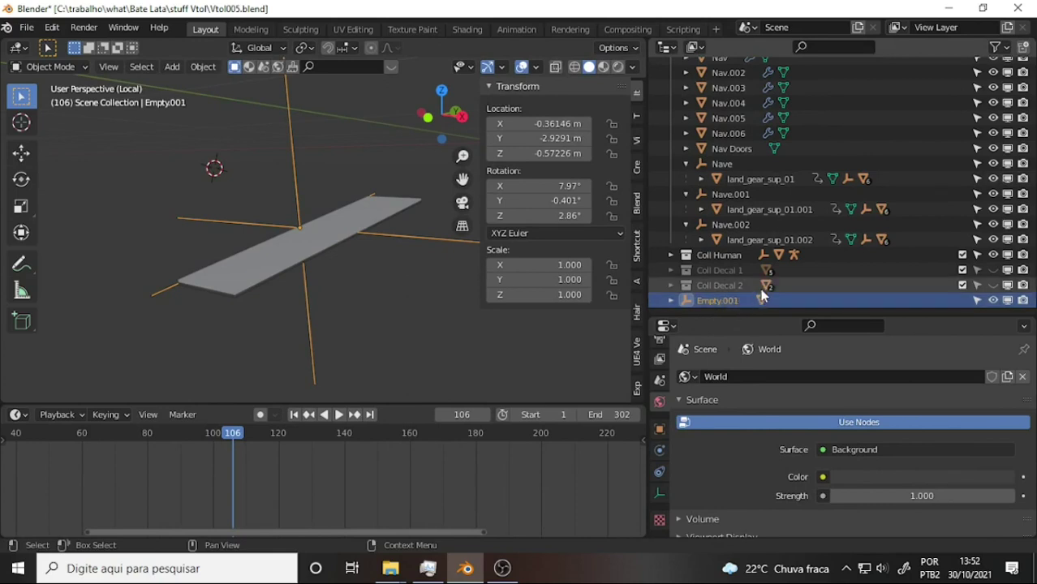
pyautogui.click(686, 150)
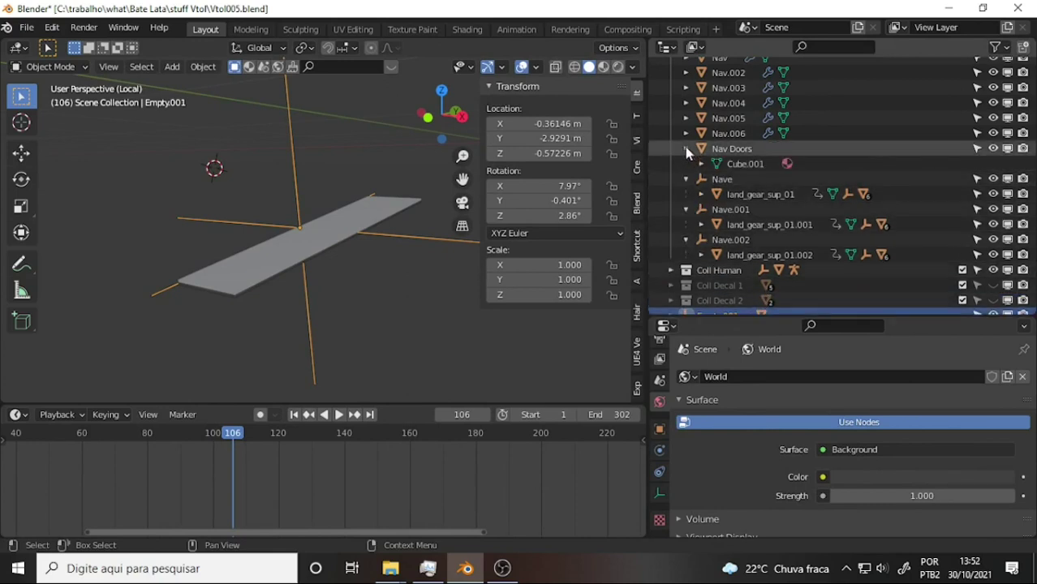
pyautogui.click(686, 150)
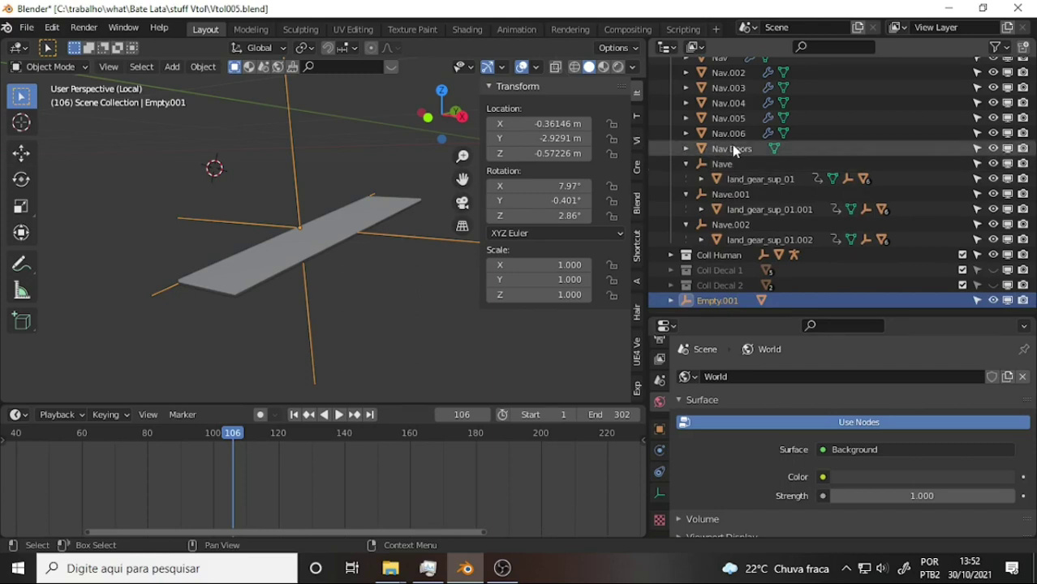
pyautogui.click(726, 149)
pyautogui.click(707, 301)
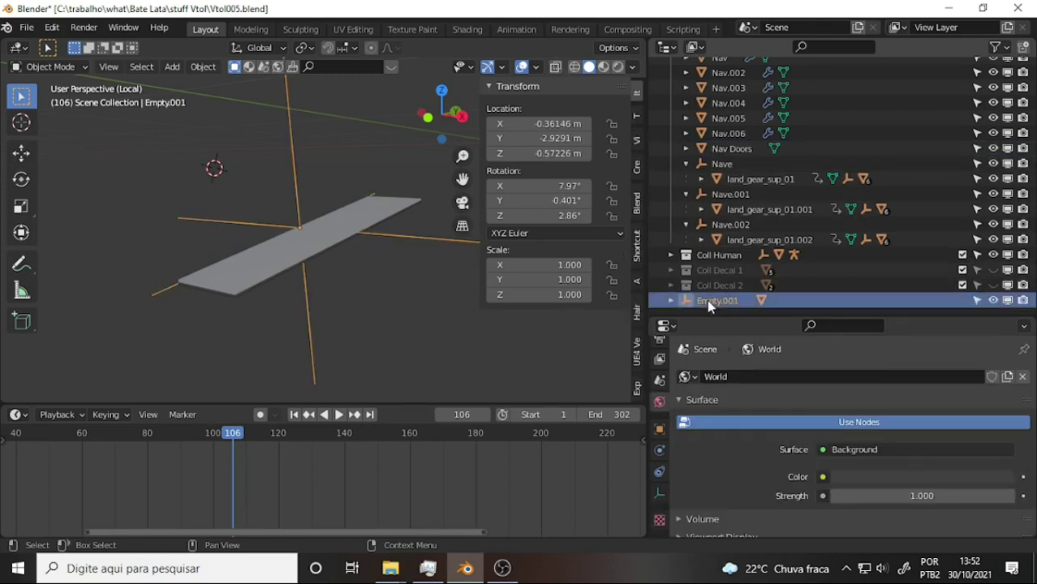
pyautogui.scroll(2, 764, 236)
pyautogui.scroll(3, 764, 225)
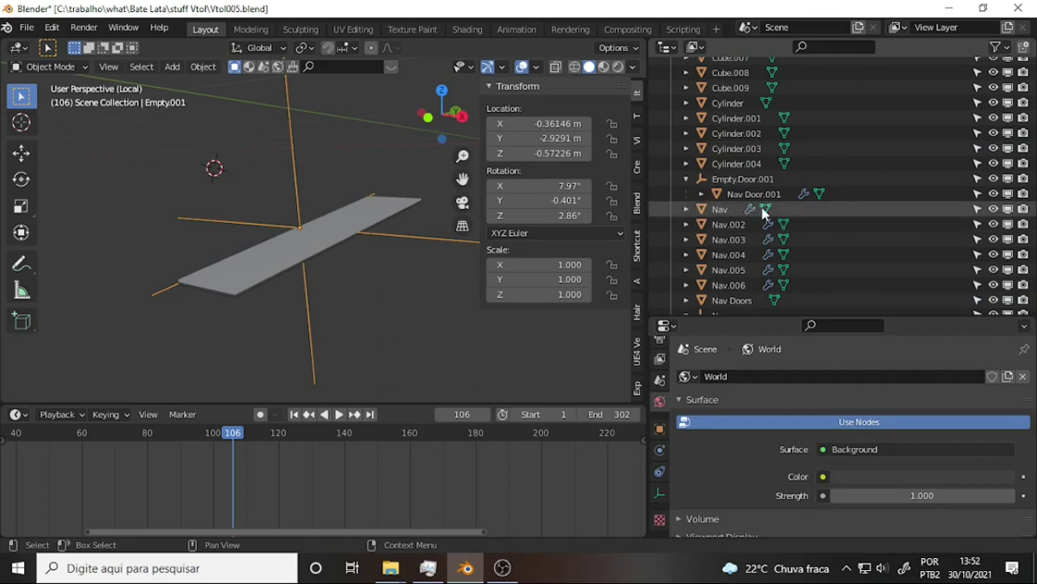
pyautogui.scroll(-2, 765, 213)
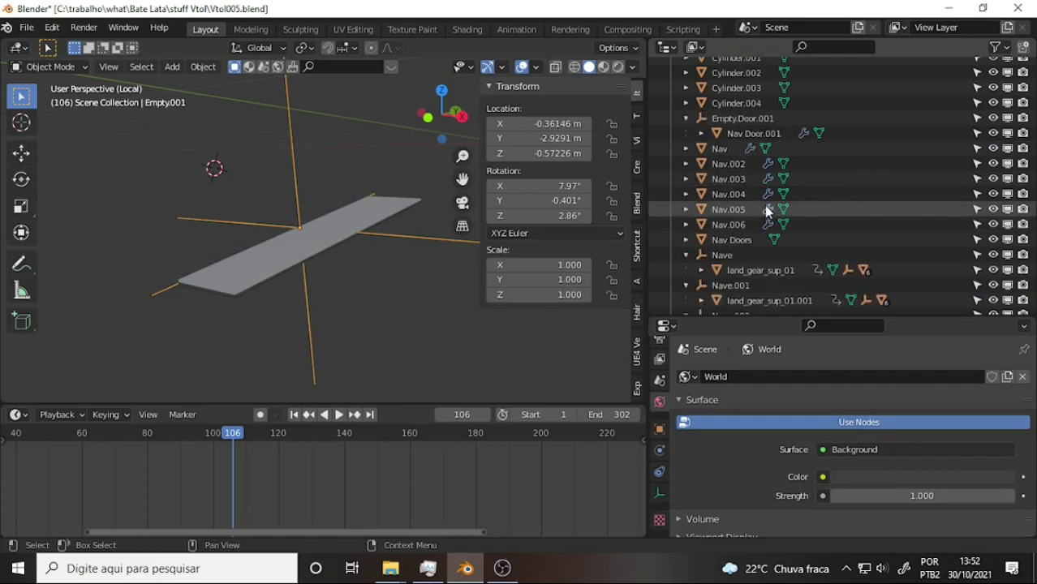
pyautogui.scroll(-3, 767, 211)
pyautogui.moveTo(717, 301)
pyautogui.mouseDown()
pyautogui.moveTo(736, 73)
pyautogui.moveTo(740, 154)
pyautogui.mouseUp()
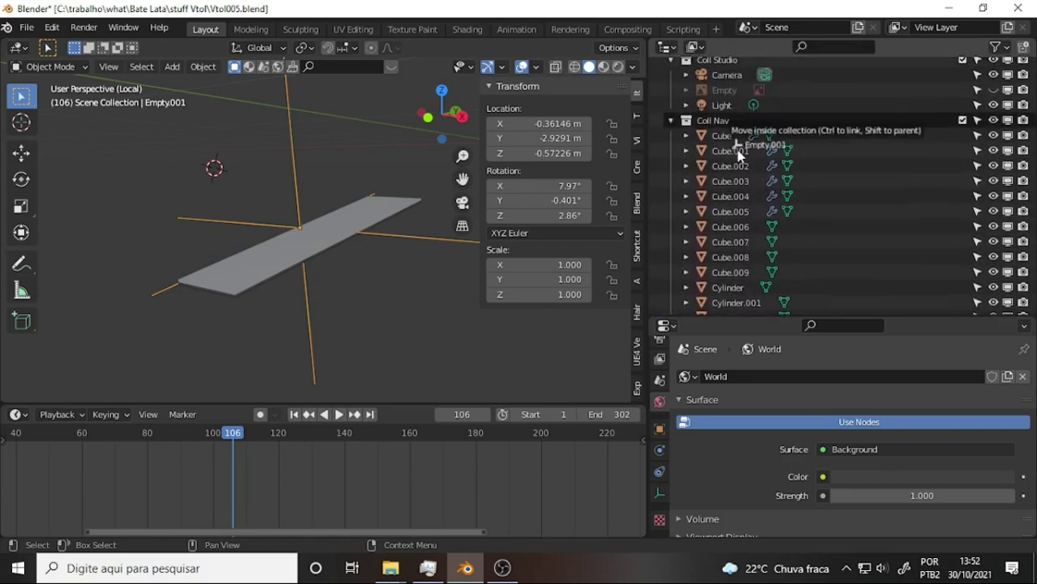
pyautogui.moveTo(740, 155); pyautogui.dragTo(725, 122)
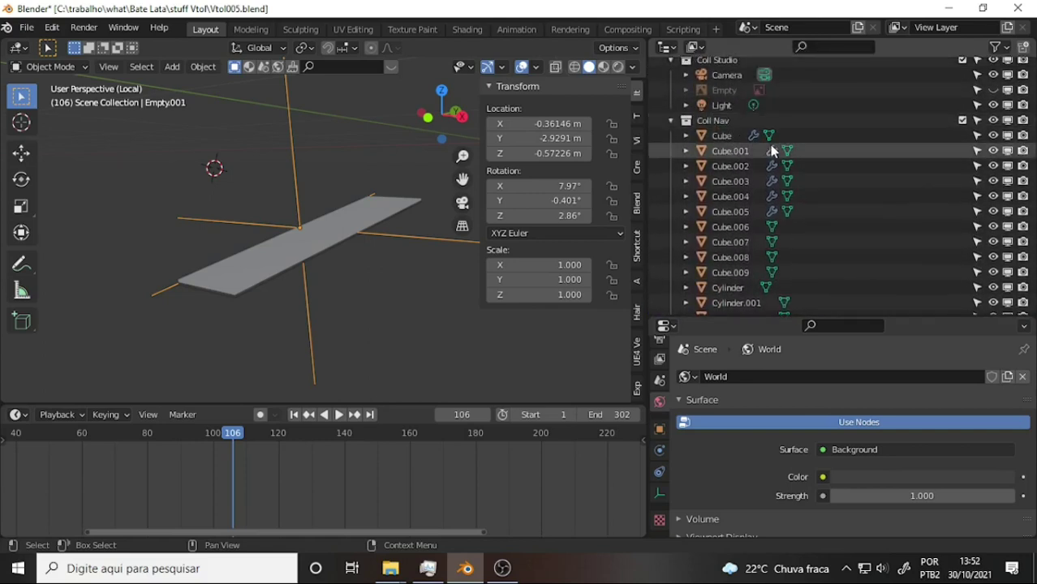
# Rename Empty.001 to Empty.Door.002
pyautogui.scroll(-3, 773, 151)
pyautogui.scroll(-1, 775, 148)
pyautogui.scroll(-1, 777, 147)
pyautogui.scroll(-1, 763, 186)
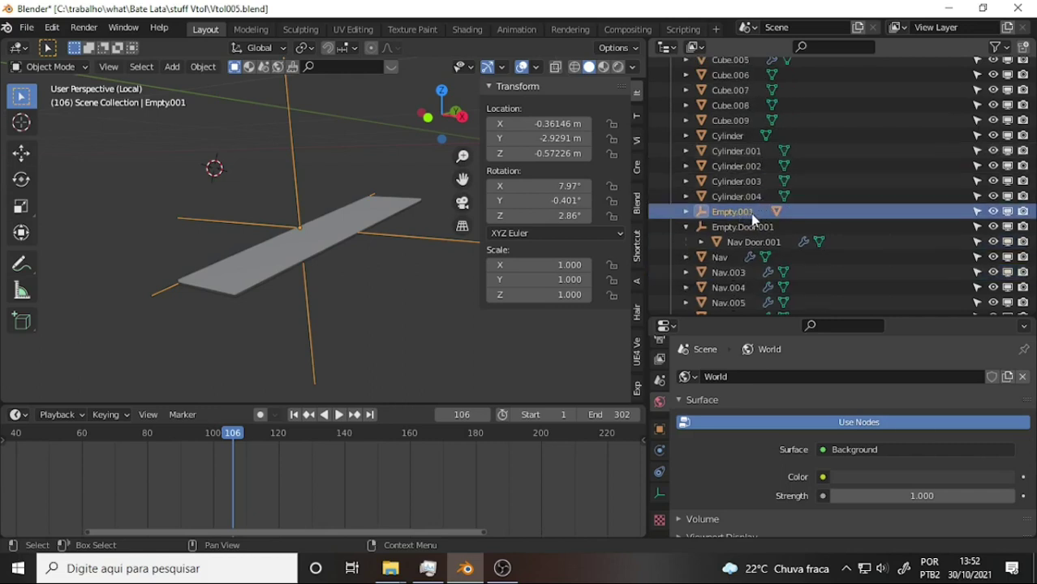
pyautogui.doubleClick(739, 212)
pyautogui.scroll(-2, 749, 212)
pyautogui.click(756, 180)
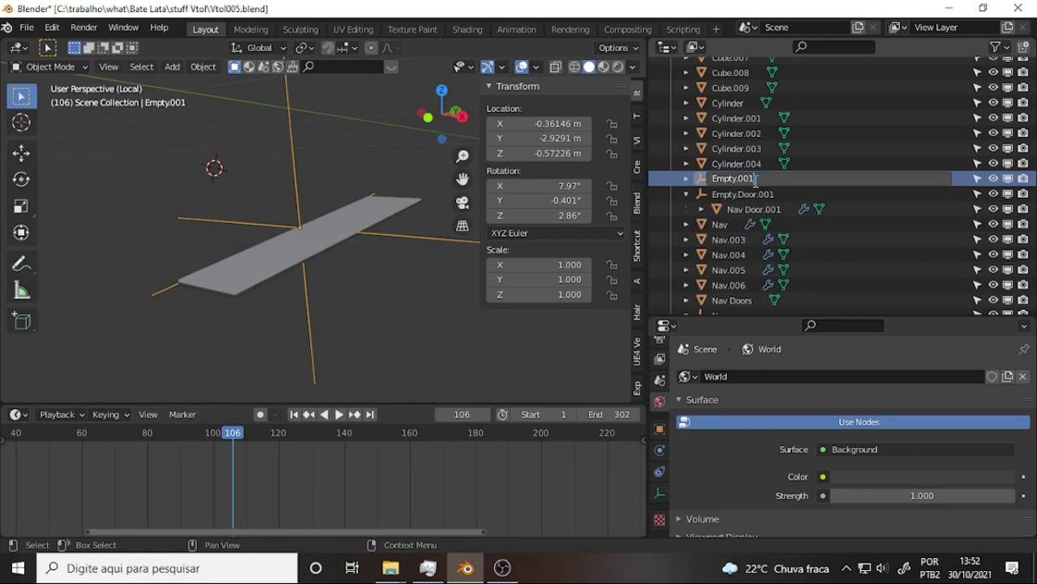
pyautogui.write('2')
pyautogui.write('Doo')
pyautogui.write('.')
pyautogui.press('Return')
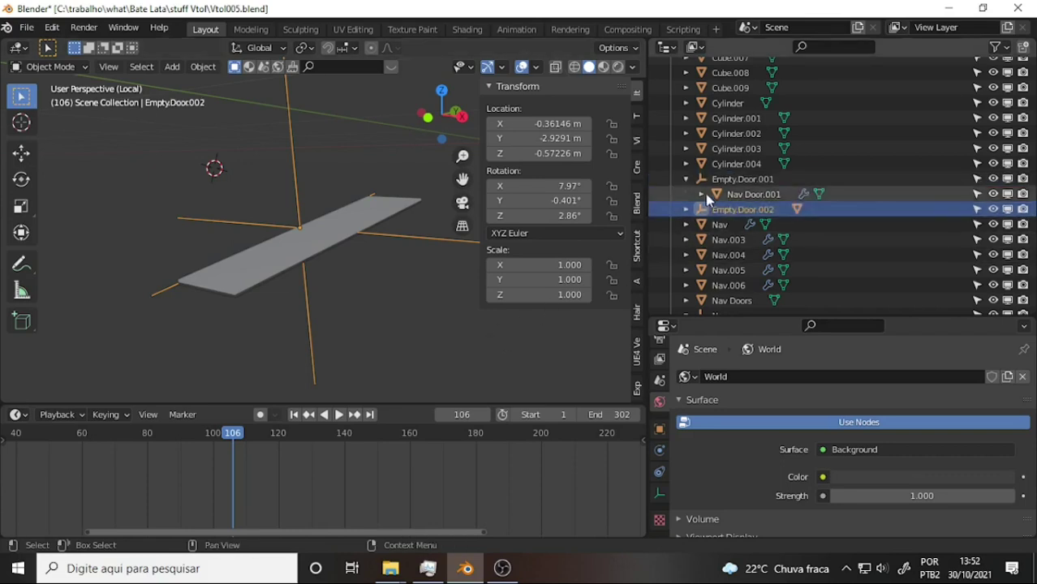
# Rename the child door panel Nav.002 to Nav.Door.002
pyautogui.click(686, 209)
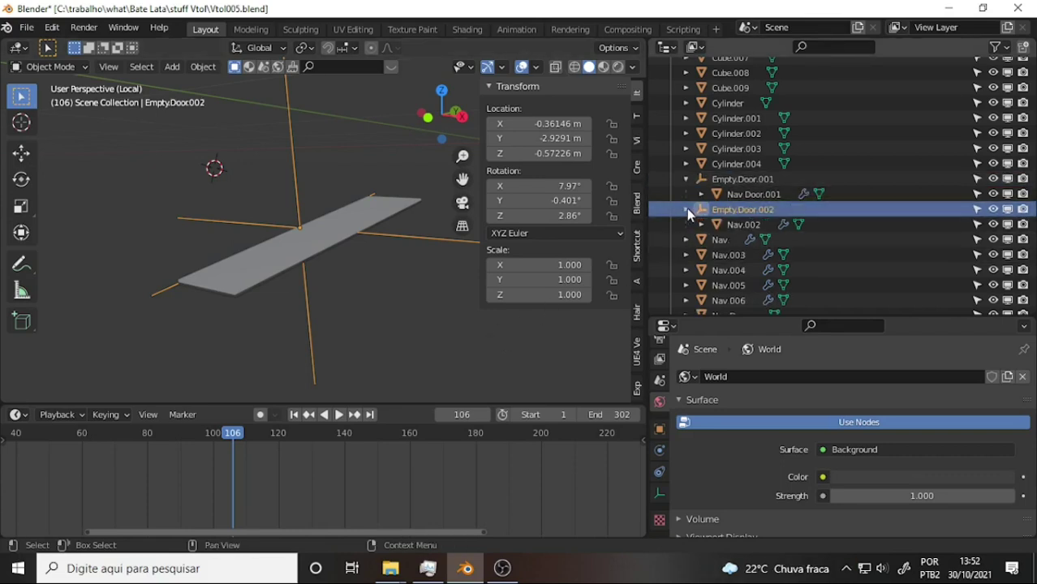
pyautogui.doubleClick(744, 225)
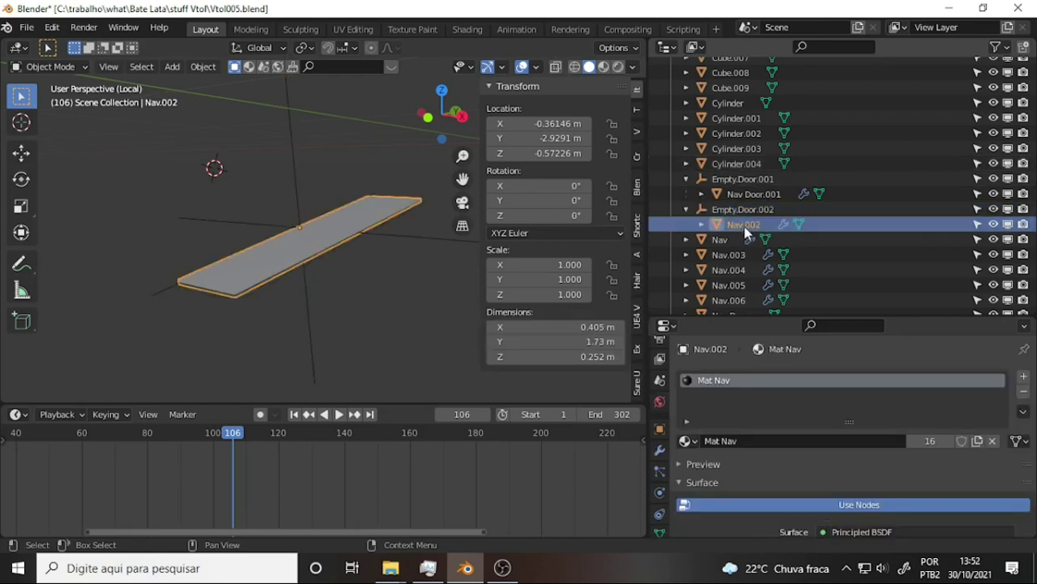
pyautogui.scroll(-3, 747, 224)
pyautogui.click(745, 177)
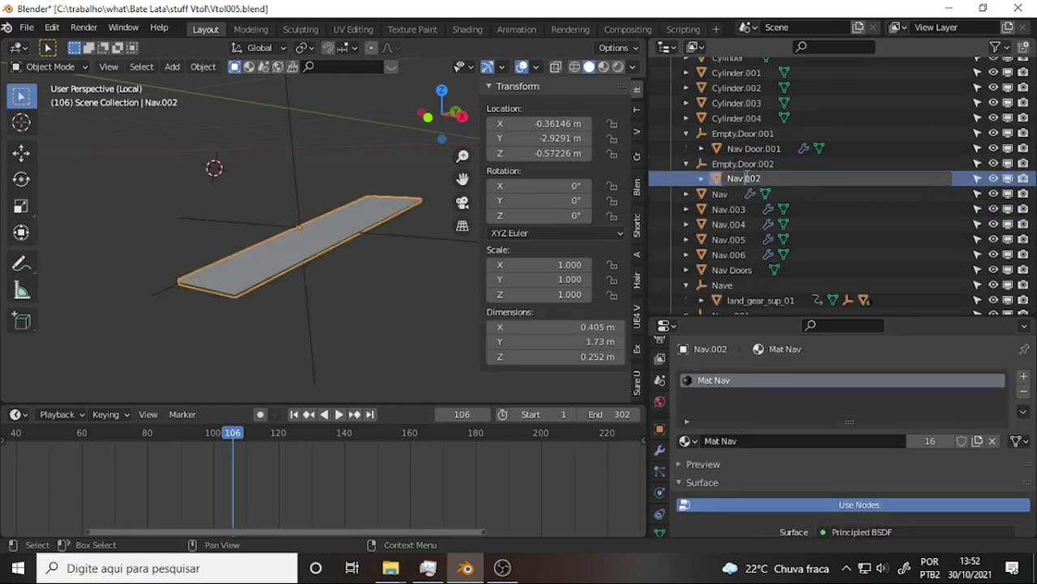
pyautogui.write('Doo')
pyautogui.write('r')
pyautogui.write('.')
pyautogui.press('Return')
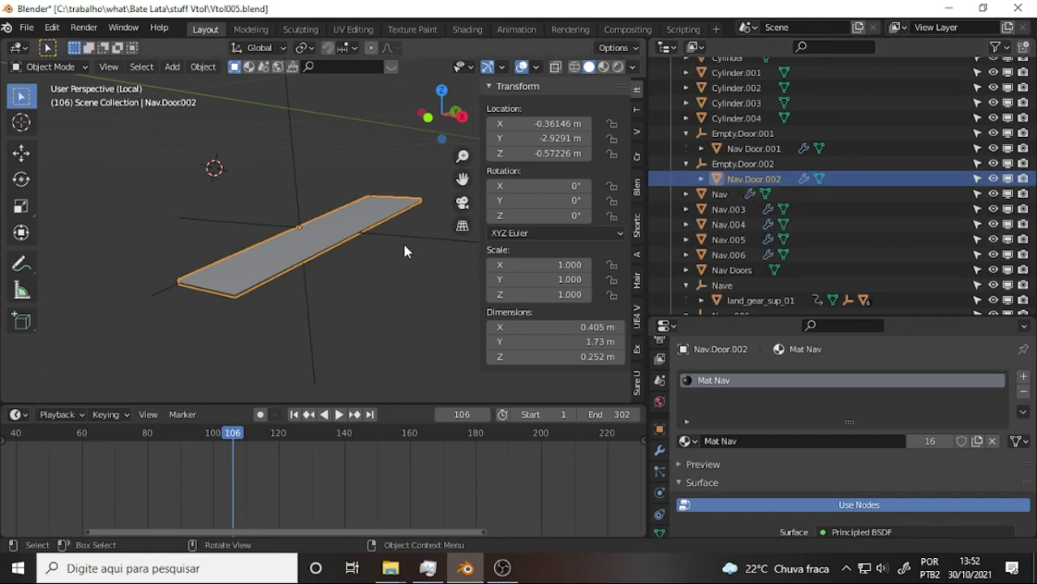
# Back in Blender, select both hinge empties Empty.Door.001 and Empty.Door.002
pyautogui.click(503, 569)
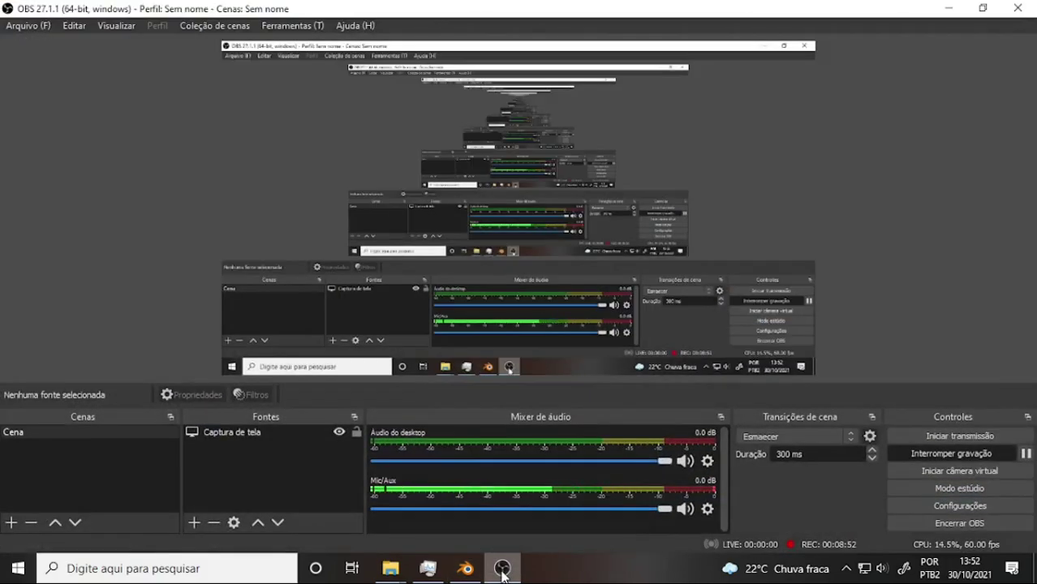
pyautogui.click(502, 571)
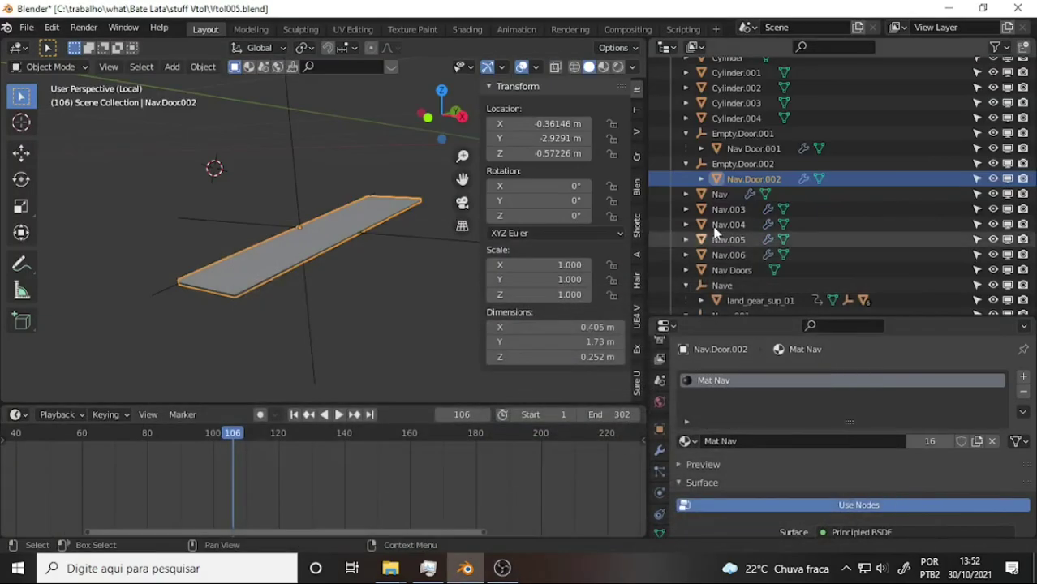
pyautogui.click(746, 136)
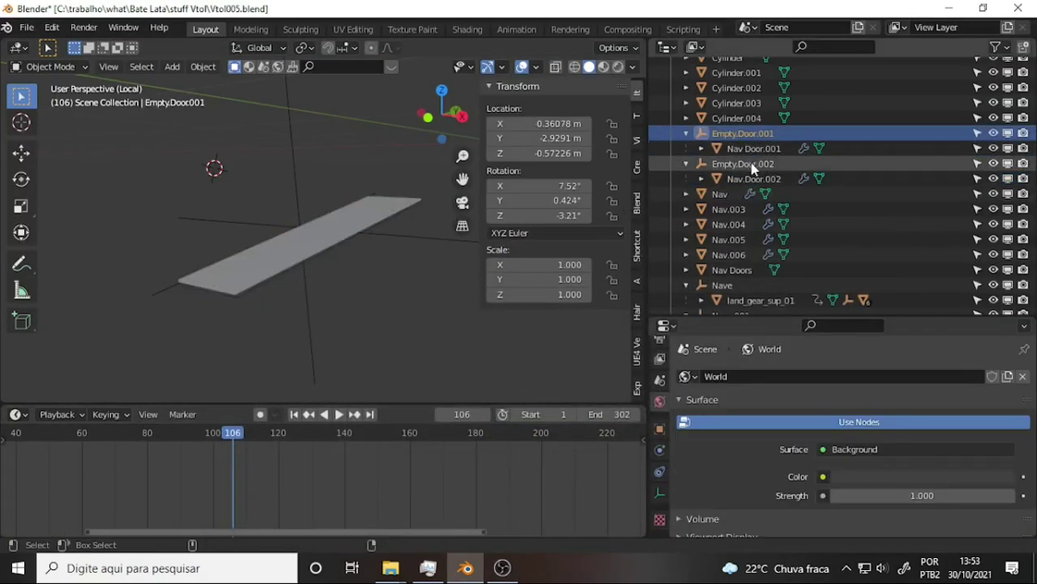
pyautogui.keyDown('ctrl'); pyautogui.click(745, 165); pyautogui.keyUp('ctrl')
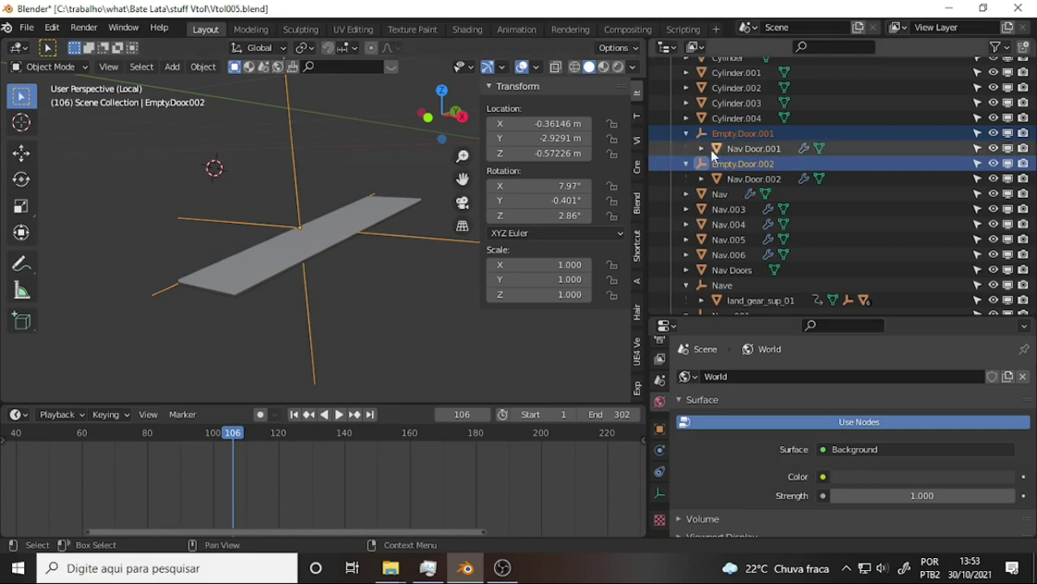
# Isolate door panels Nav Door.001 and Nav.Door.002 in local view
pyautogui.click(756, 149)
pyautogui.keyDown('ctrl'); pyautogui.click(751, 178); pyautogui.keyUp('ctrl')
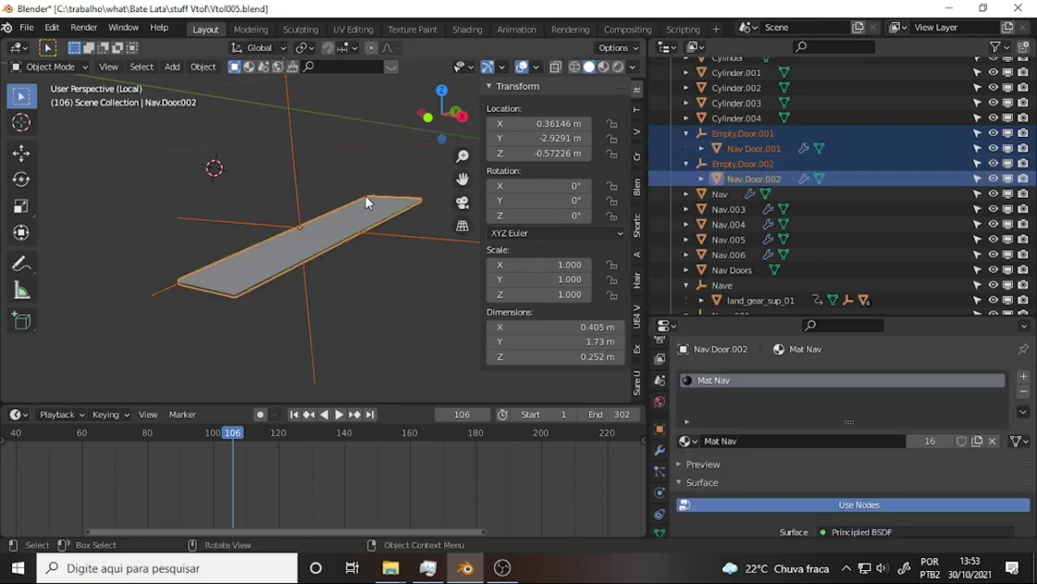
pyautogui.press('KP_Divide')
pyautogui.press('KP_Divide')
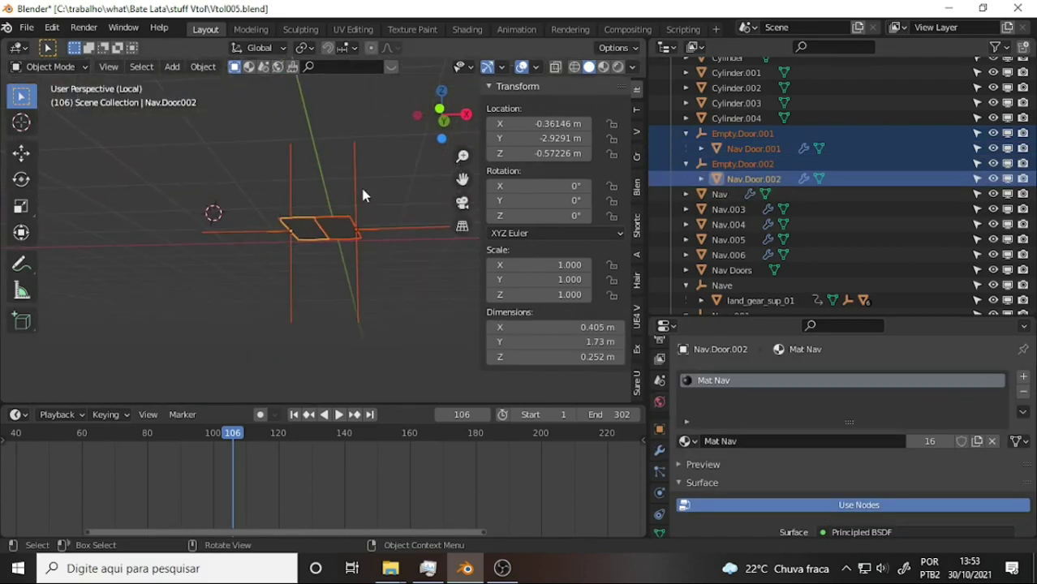
pyautogui.moveTo(358, 183)
pyautogui.mouseDown(button='middle')
pyautogui.moveTo(298, 224)
pyautogui.moveTo(313, 155)
pyautogui.mouseUp(button='middle')
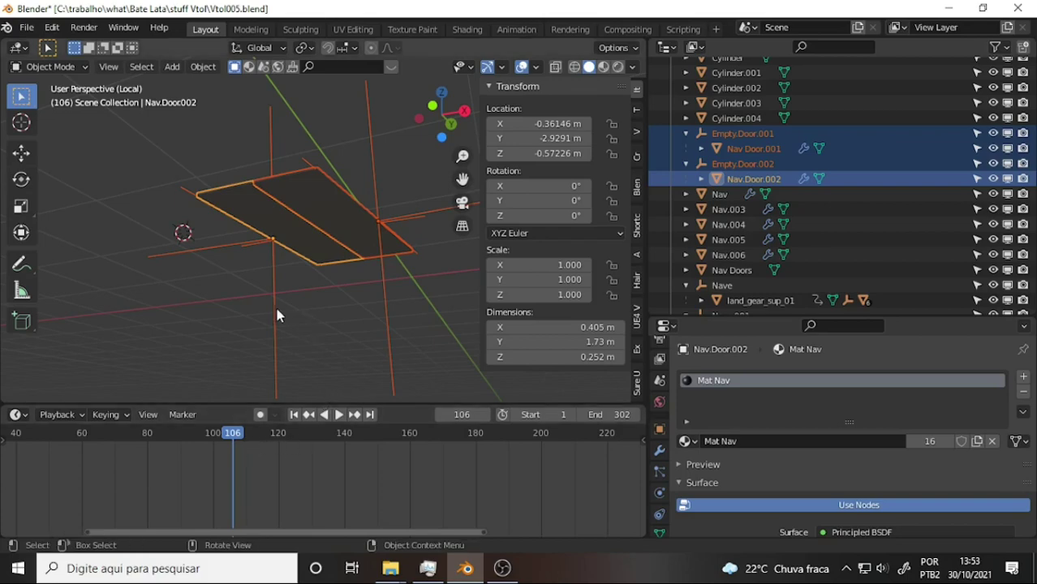
pyautogui.scroll(-2, 275, 309)
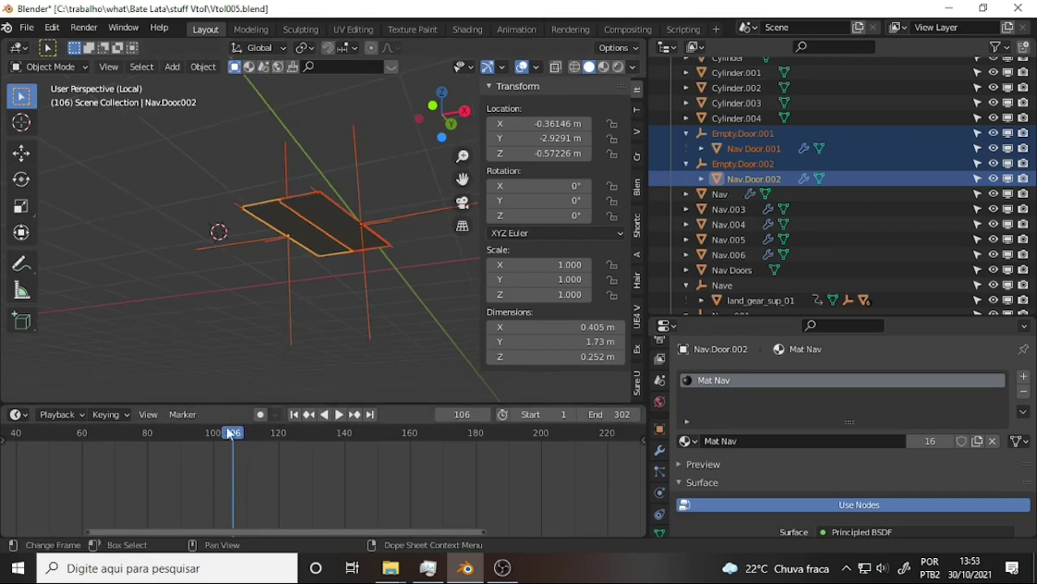
# Move the playhead back to frame 50 and start playback
pyautogui.moveTo(109, 499); pyautogui.dragTo(338, 492, button='middle')
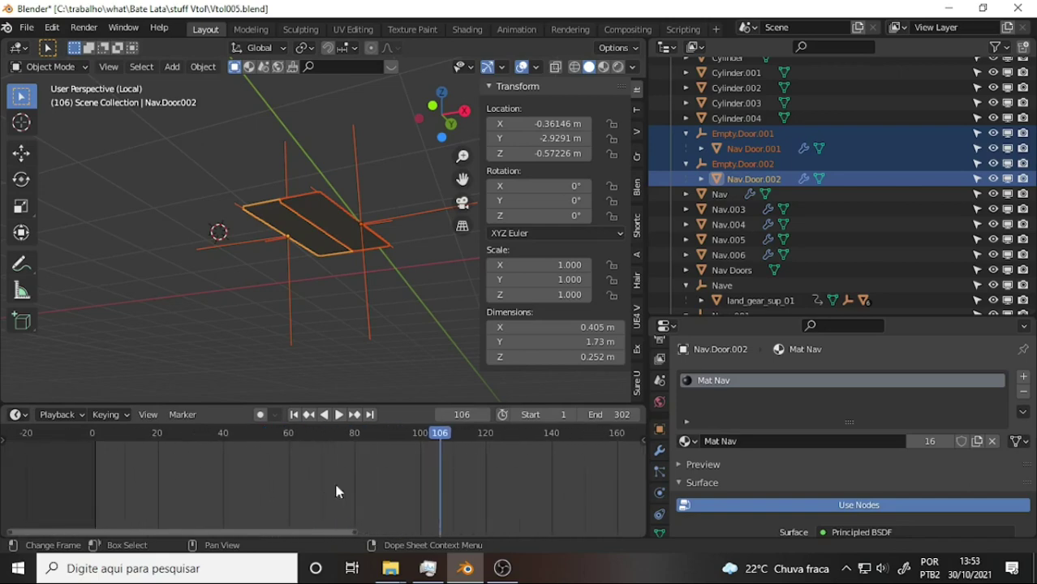
pyautogui.moveTo(452, 437); pyautogui.dragTo(254, 454)
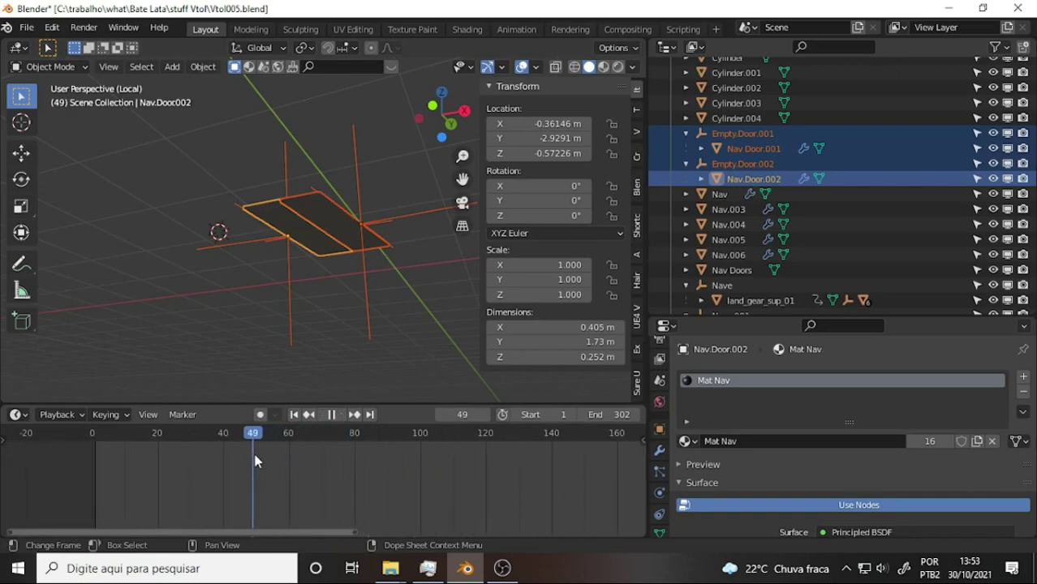
pyautogui.press('space')
pyautogui.press('space')
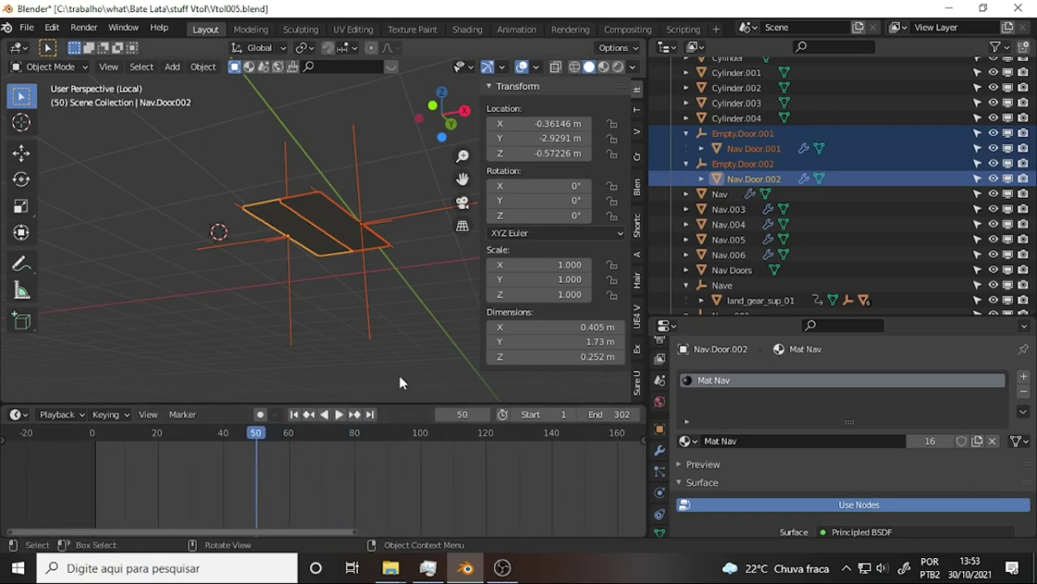
# Insert a rotation keyframe on both door hinge empties at frame 50
pyautogui.click(366, 302)
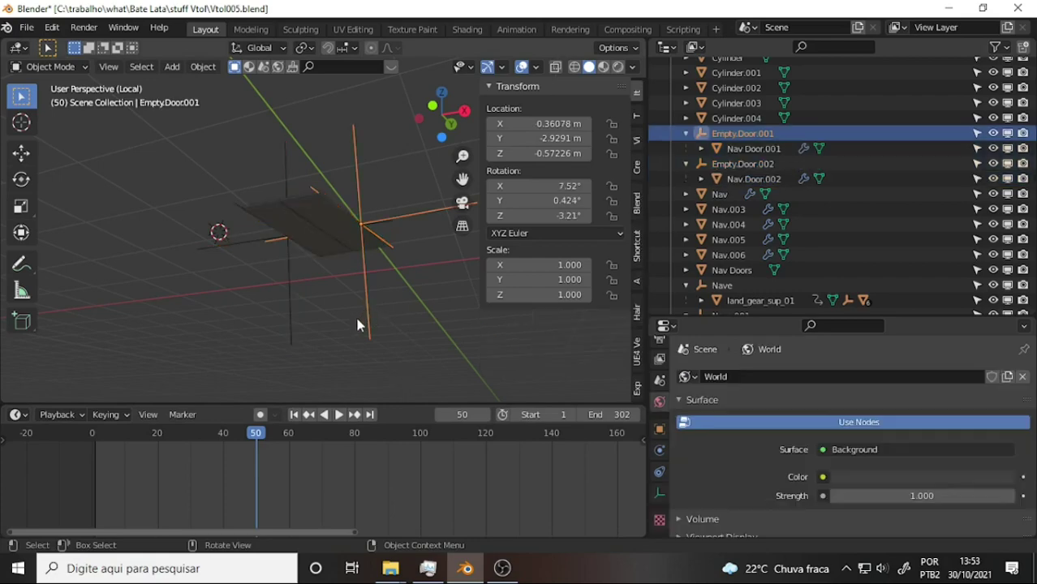
pyautogui.keyDown('shift'); pyautogui.click(289, 318); pyautogui.keyUp('shift')
pyautogui.rightClick(406, 315)
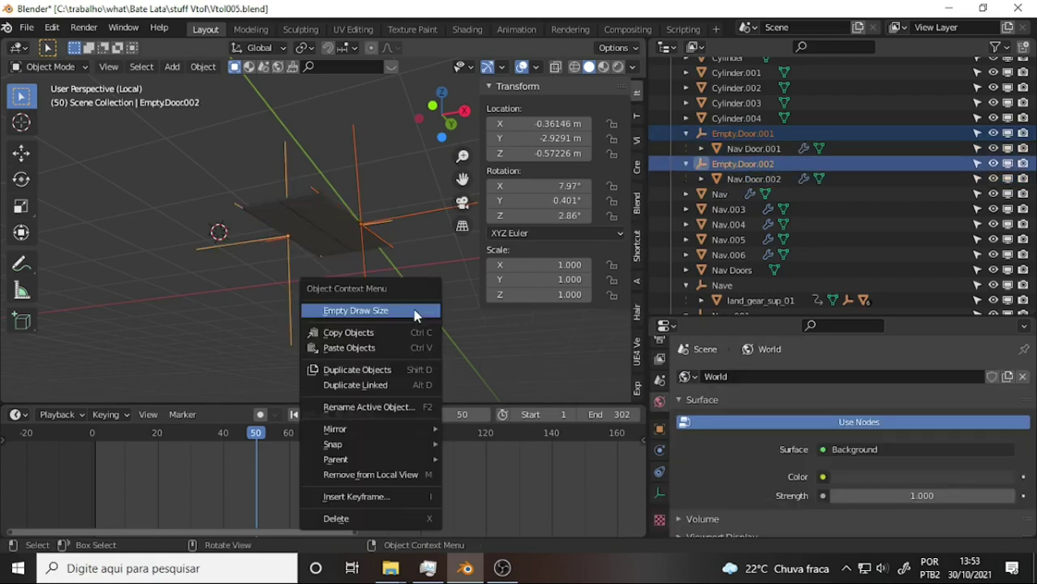
pyautogui.click(367, 499)
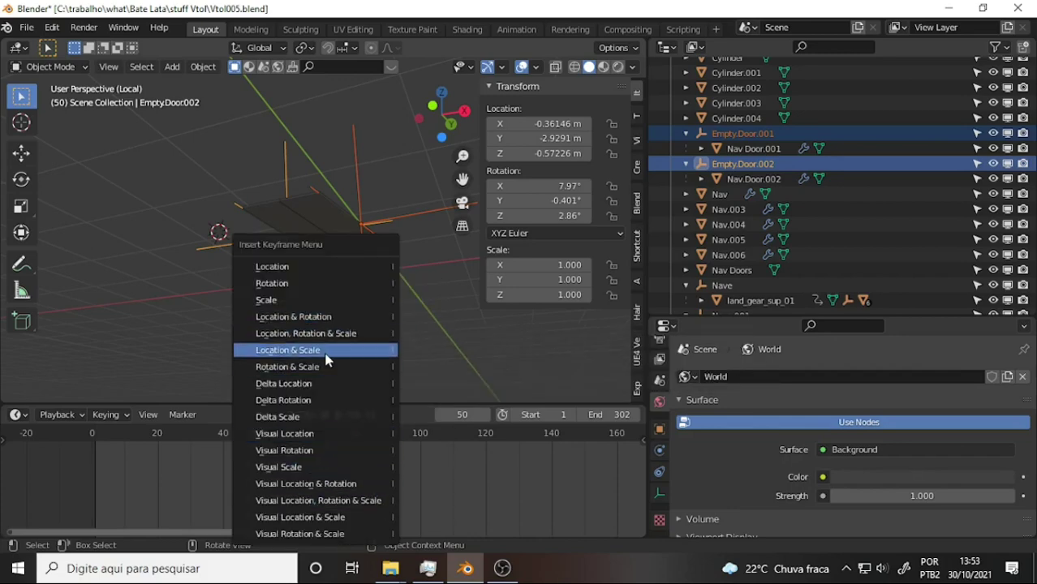
pyautogui.click(307, 284)
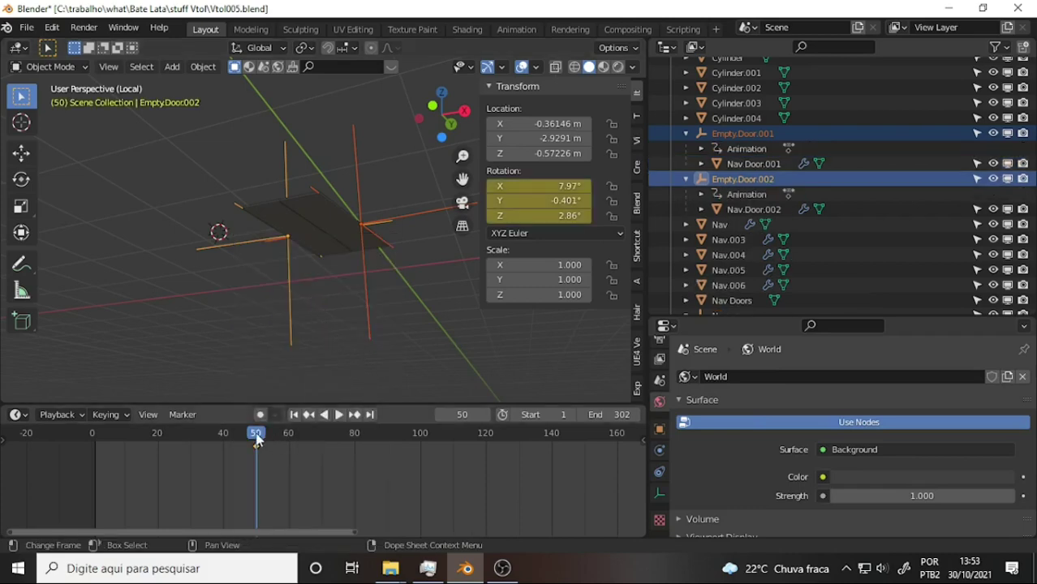
# Play the animation and scrub to frame 65
pyautogui.press('space')
pyautogui.moveTo(307, 451); pyautogui.dragTo(310, 451)
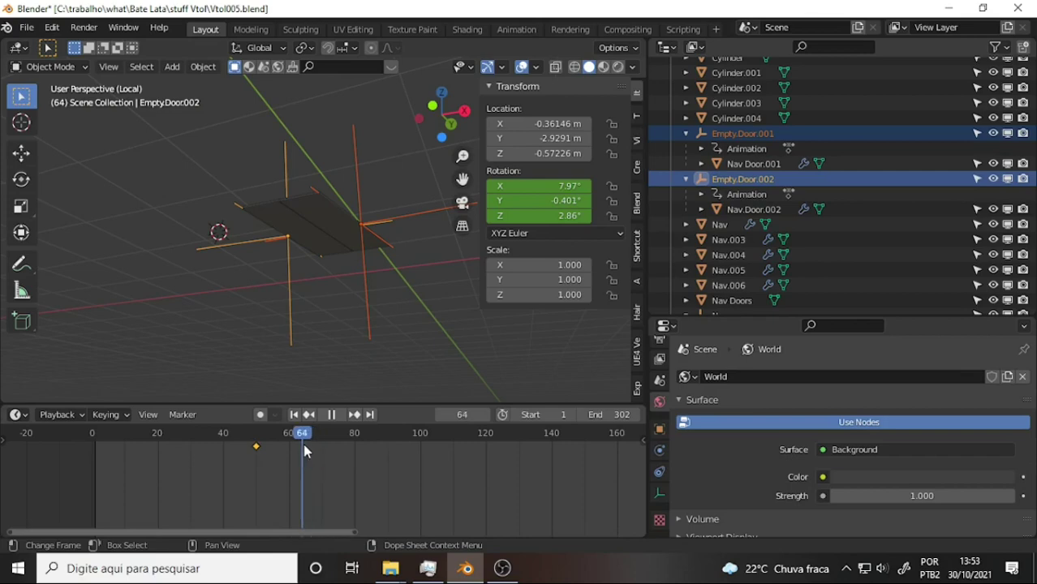
pyautogui.moveTo(309, 452); pyautogui.dragTo(307, 452)
# Swing Empty.Door.001 -160° and Empty.Door.002 160° about their local Y axes
pyautogui.press('space')
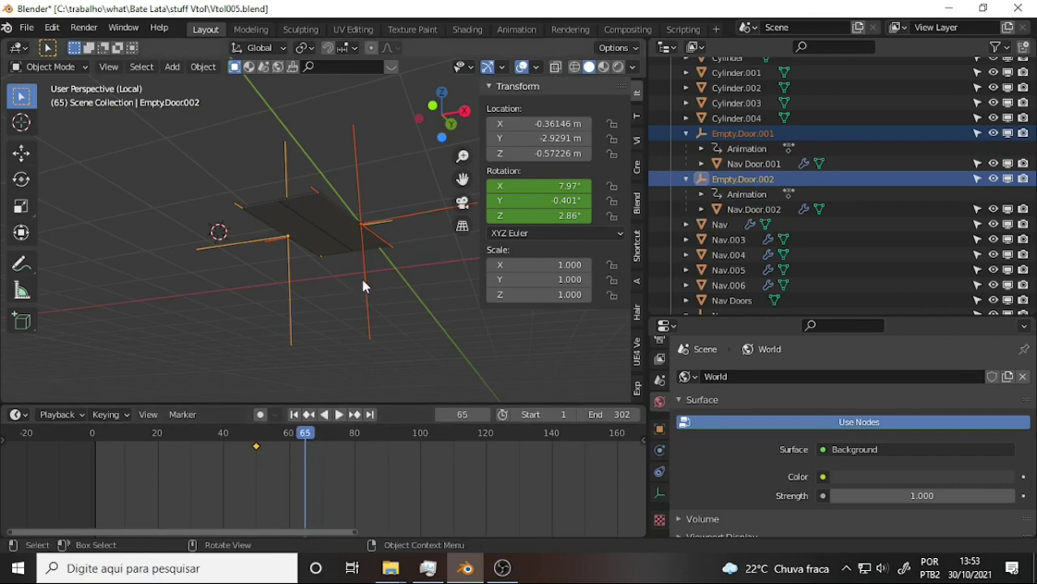
pyautogui.click(367, 289)
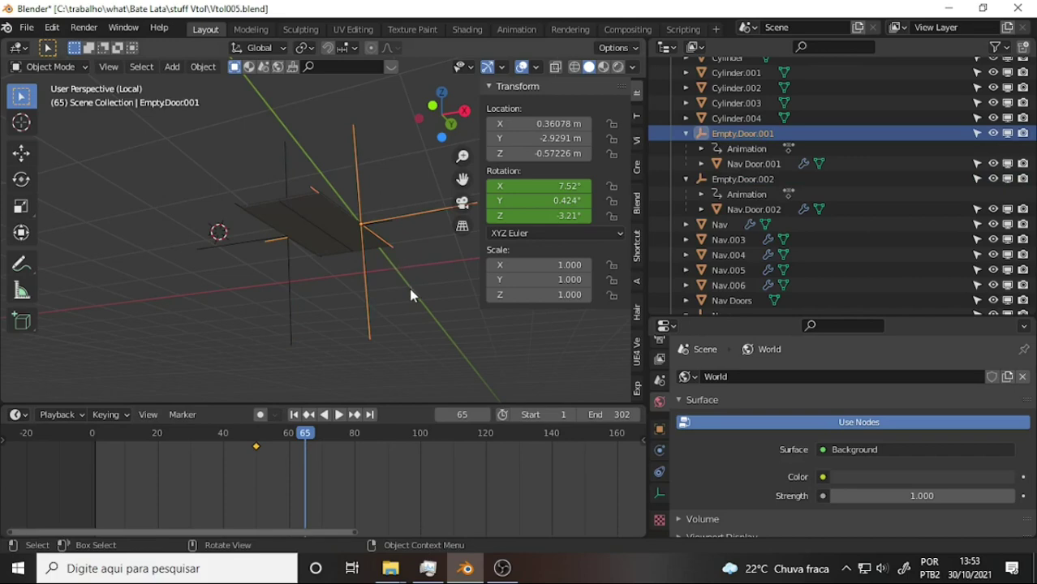
pyautogui.press('r')
pyautogui.press('y')
pyautogui.press('y')
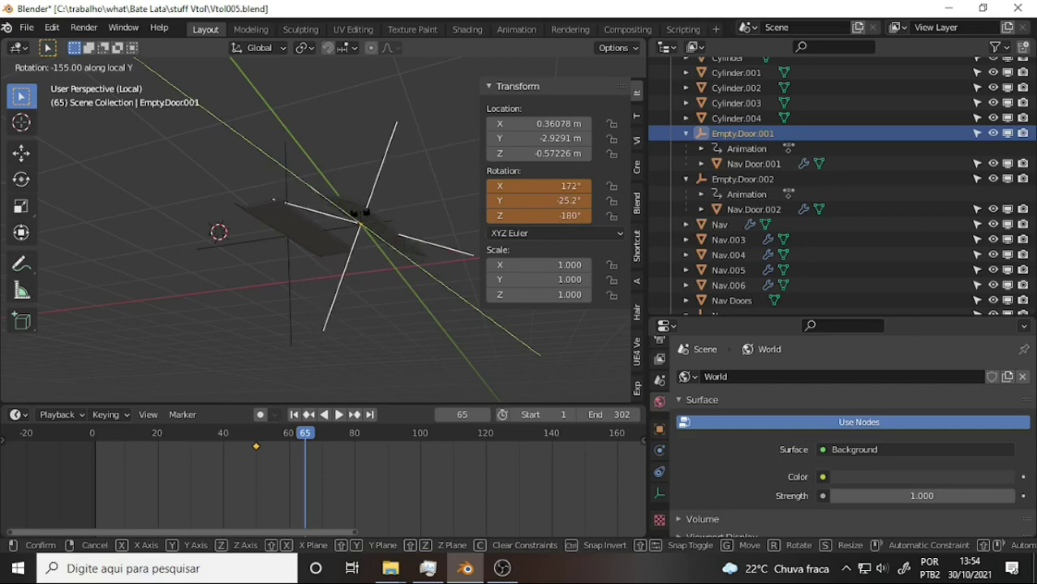
pyautogui.press('Return')
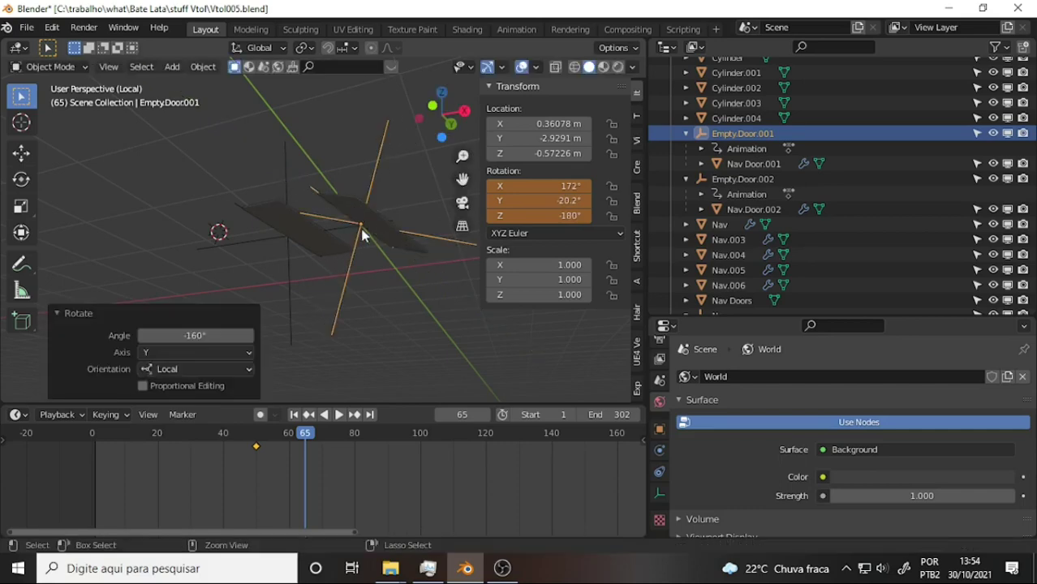
pyautogui.click(286, 263)
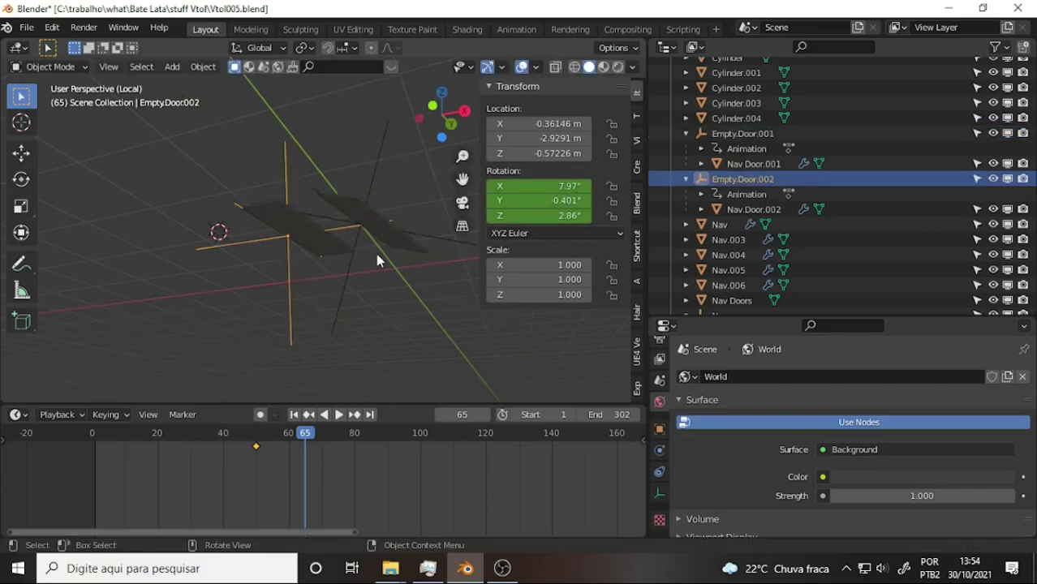
pyautogui.press('r')
pyautogui.press('y')
pyautogui.press('y')
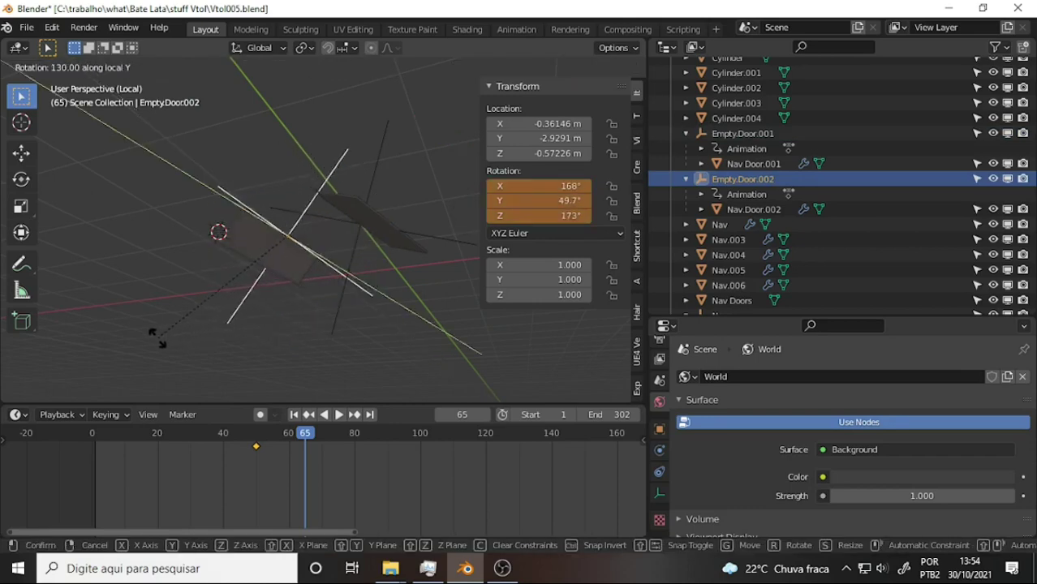
pyautogui.click(490, 319)
# Insert rotation keyframes on both hinge empties at frame 65
pyautogui.rightClick(423, 344)
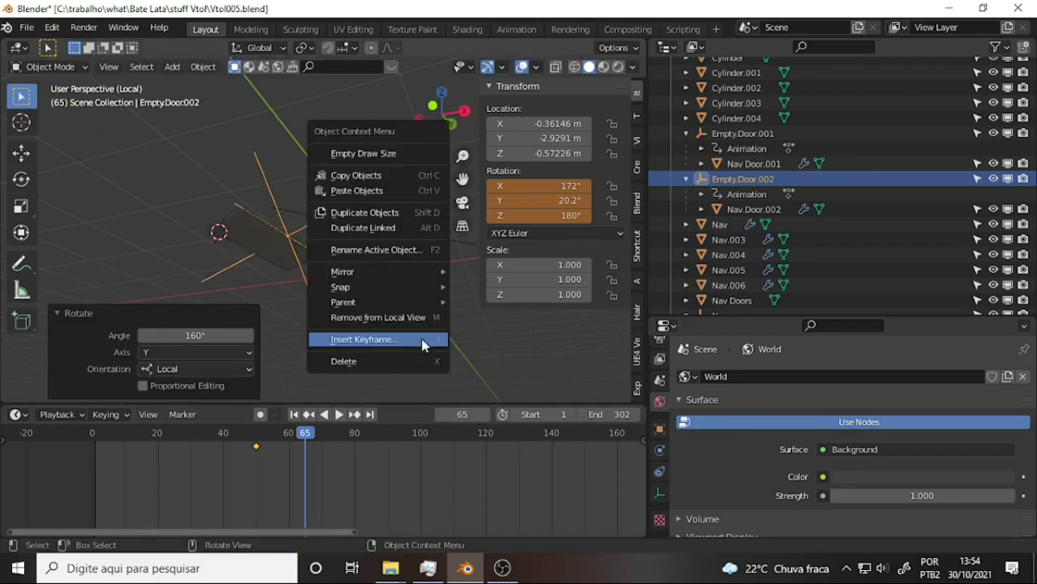
pyautogui.click(415, 339)
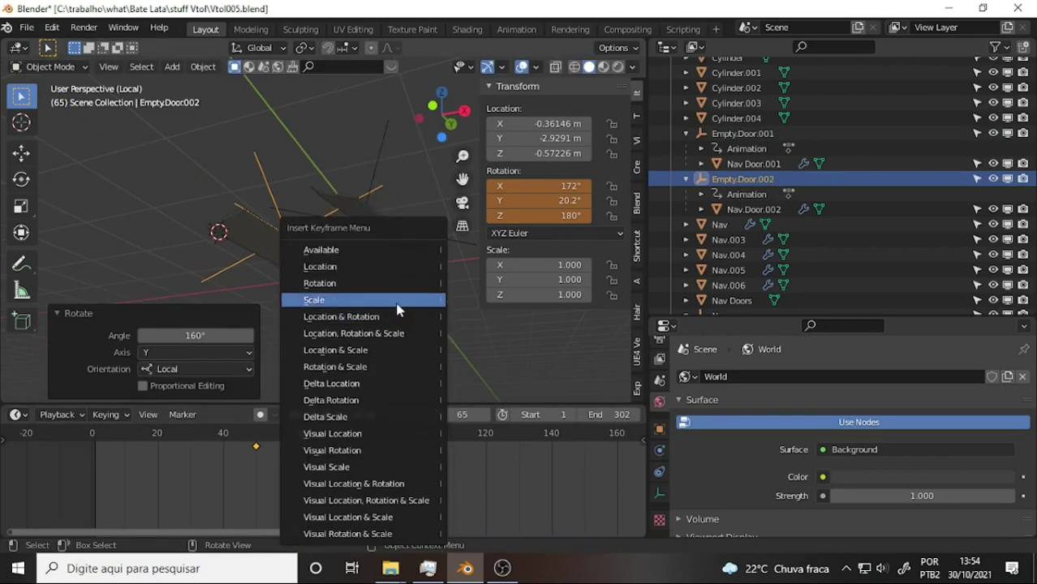
pyautogui.click(379, 288)
pyautogui.click(418, 236)
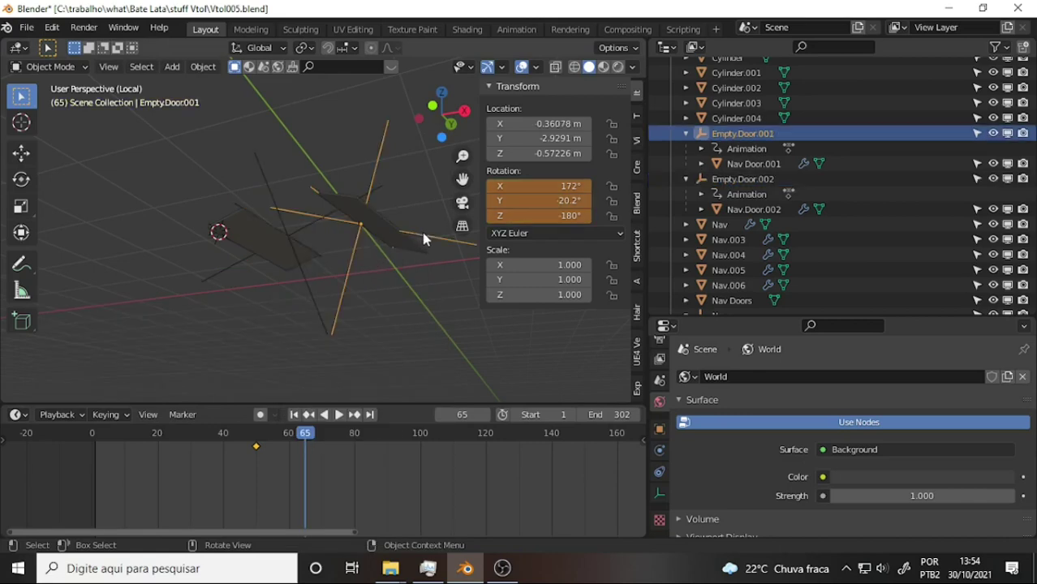
pyautogui.rightClick(410, 304)
pyautogui.click(410, 306)
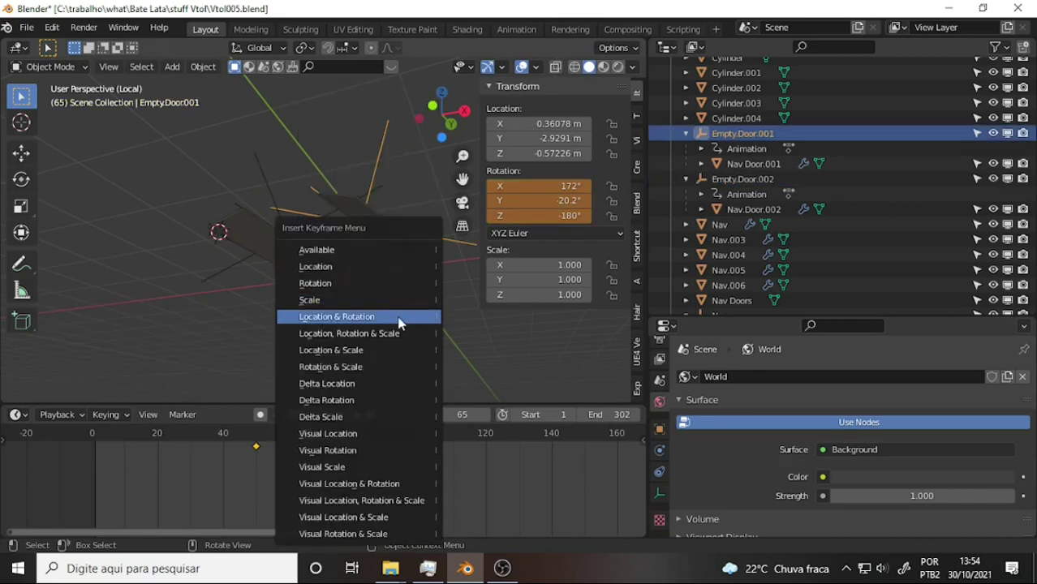
pyautogui.click(386, 285)
# Play and scrub the timeline to preview the doors swinging open
pyautogui.press('space')
pyautogui.click(293, 439)
pyautogui.moveTo(294, 439)
pyautogui.mouseDown()
pyautogui.moveTo(283, 439)
pyautogui.moveTo(337, 439)
pyautogui.moveTo(254, 428)
pyautogui.moveTo(317, 428)
pyautogui.moveTo(255, 428)
pyautogui.mouseUp()
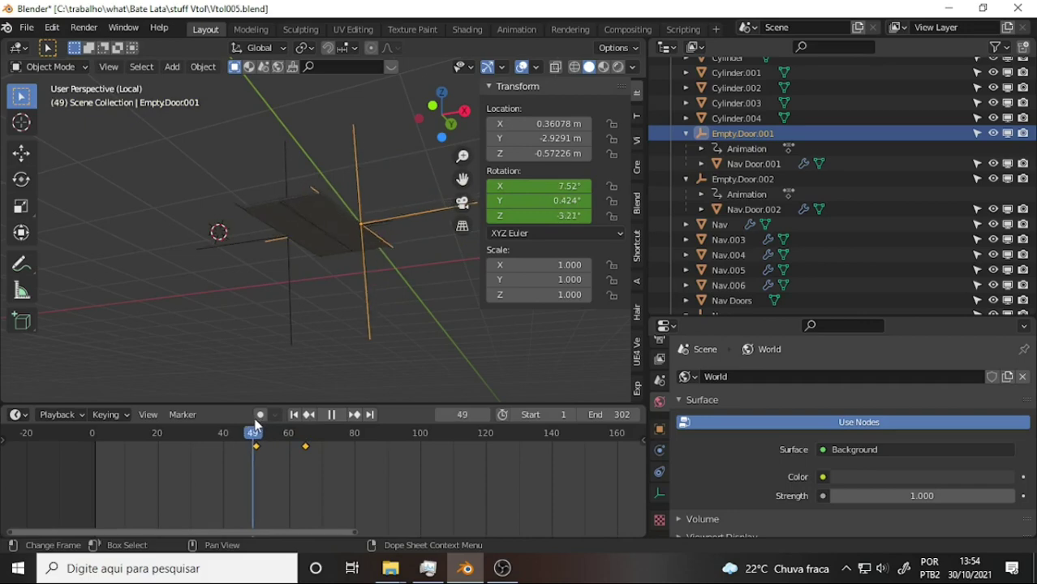
pyautogui.press('Escape')
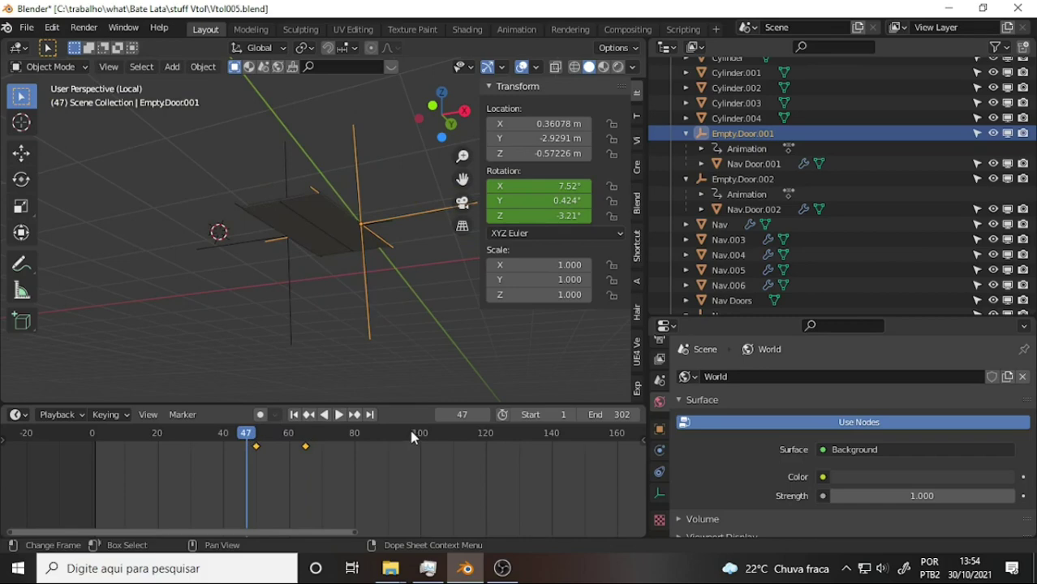
pyautogui.press('space')
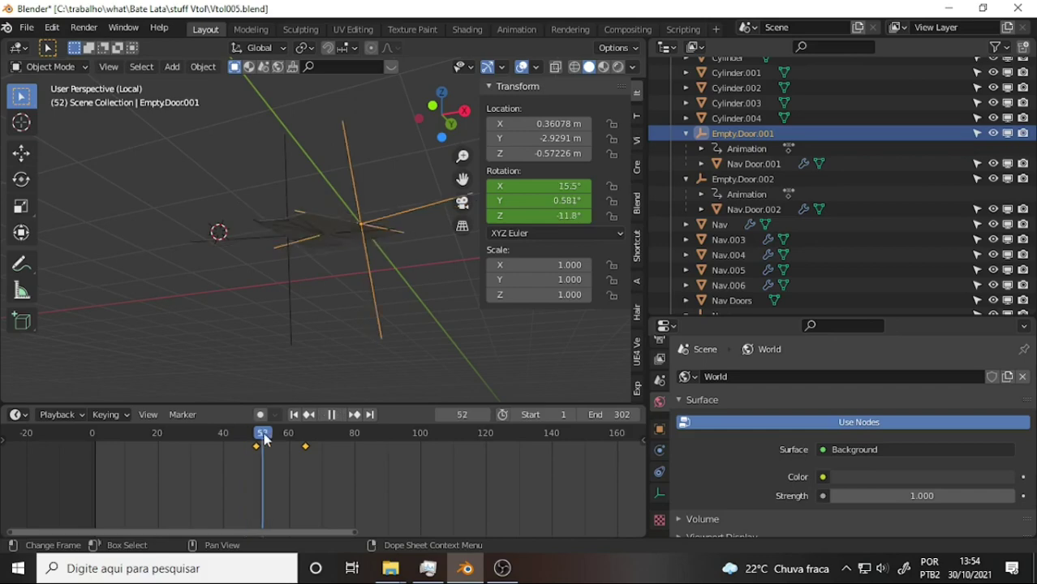
pyautogui.moveTo(292, 436); pyautogui.dragTo(257, 436)
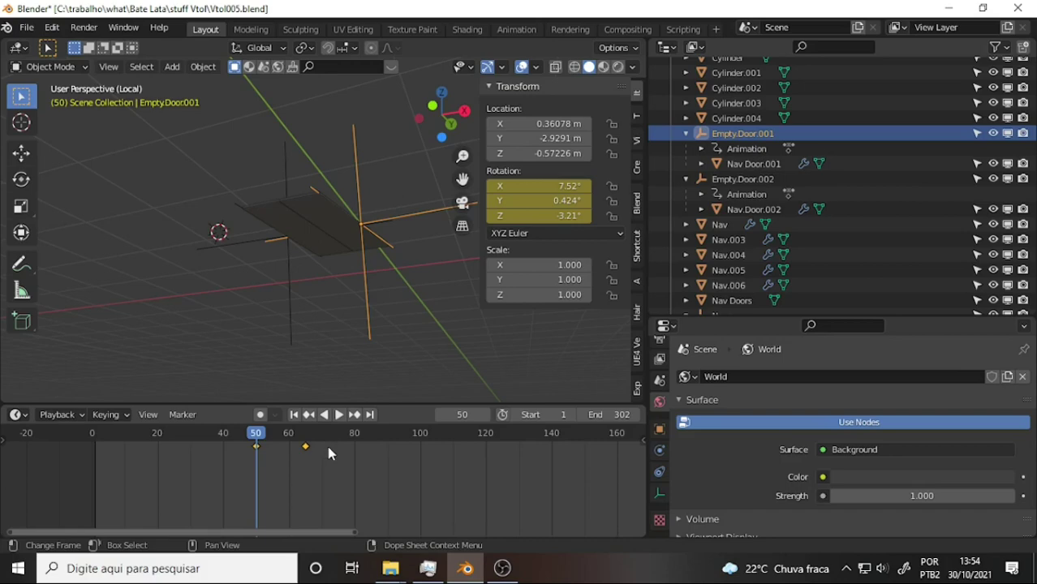
pyautogui.press('space')
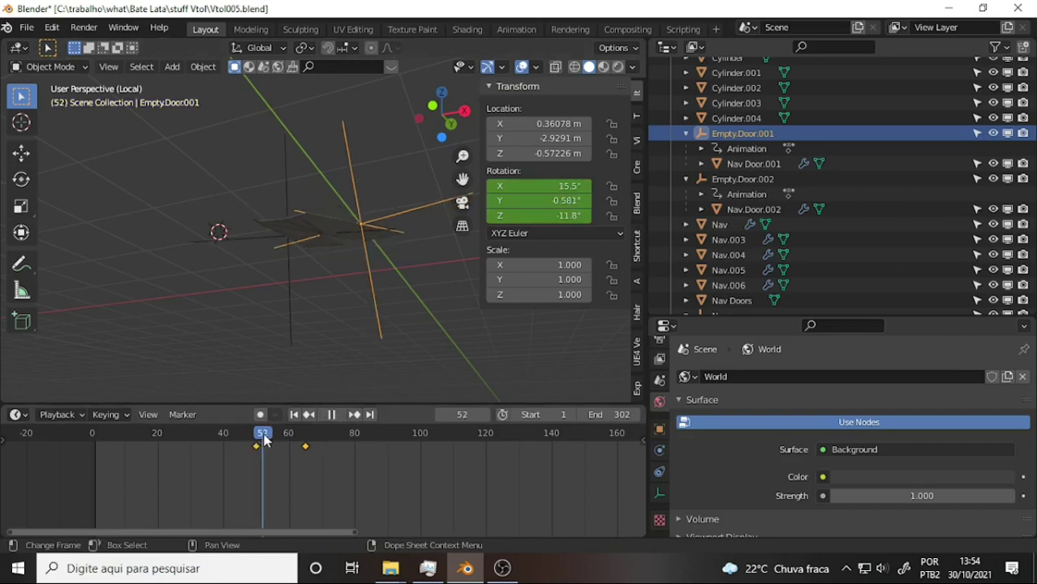
pyautogui.click(251, 435)
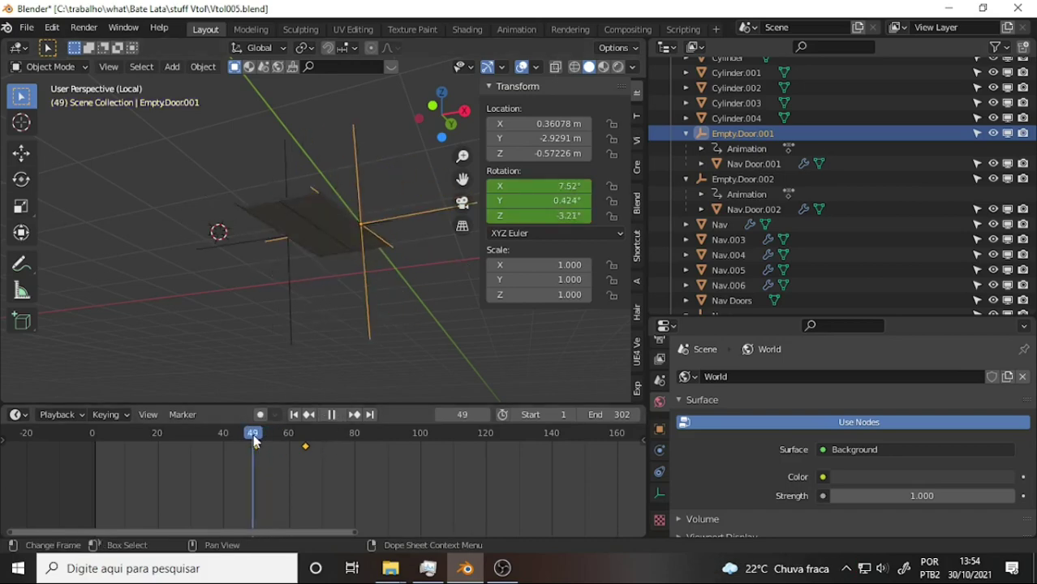
pyautogui.press('space')
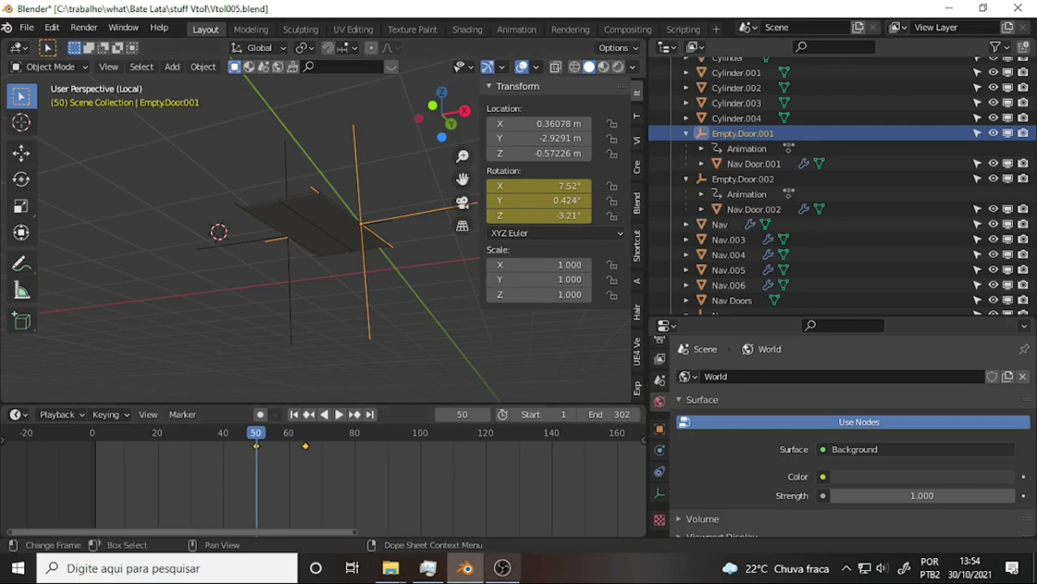
# Switch from Blender to the OBS Studio window via its taskbar icon
pyautogui.click(503, 569)
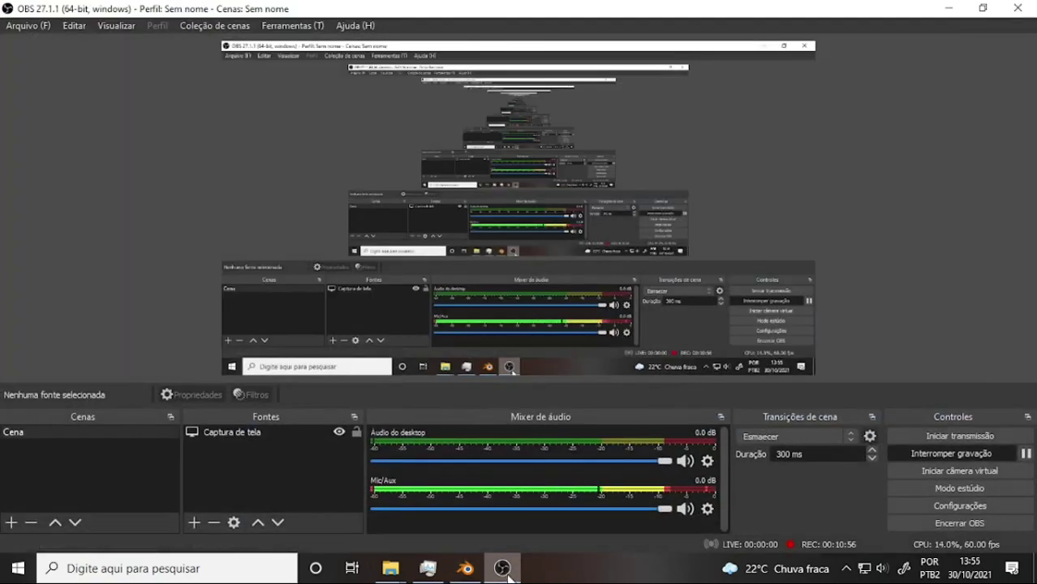
pyautogui.click(503, 569)
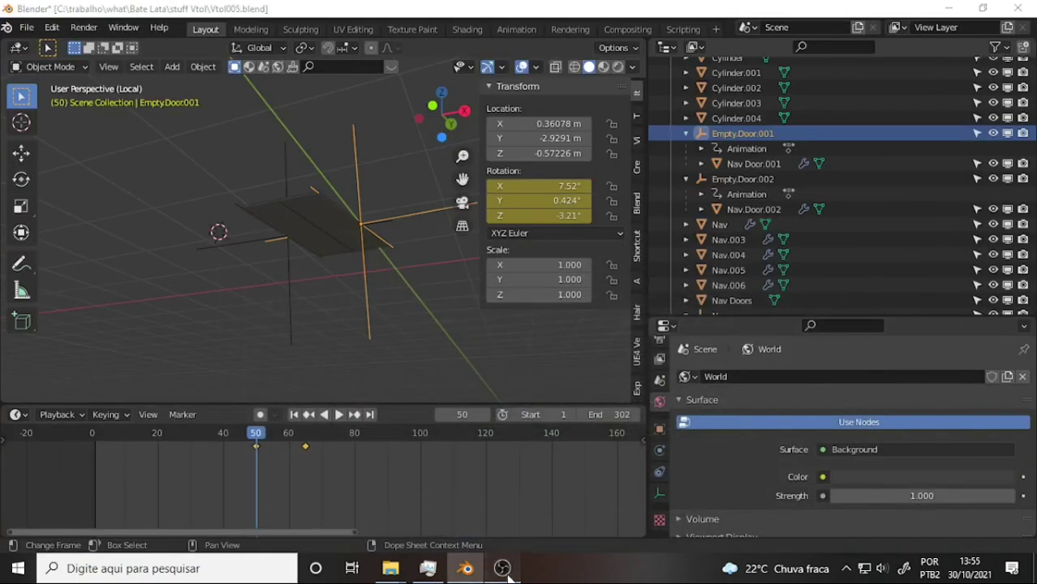
pyautogui.click(505, 570)
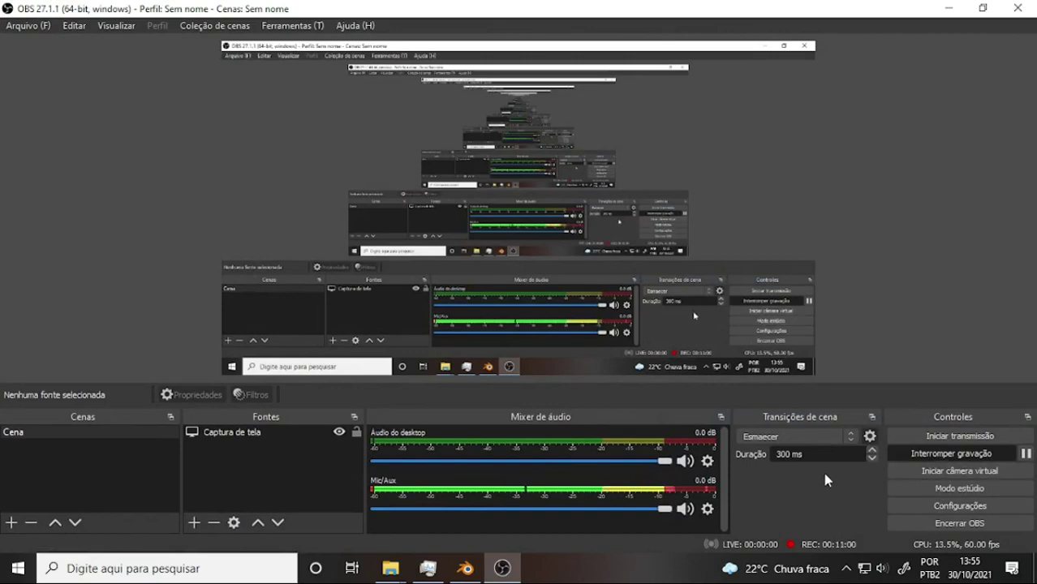